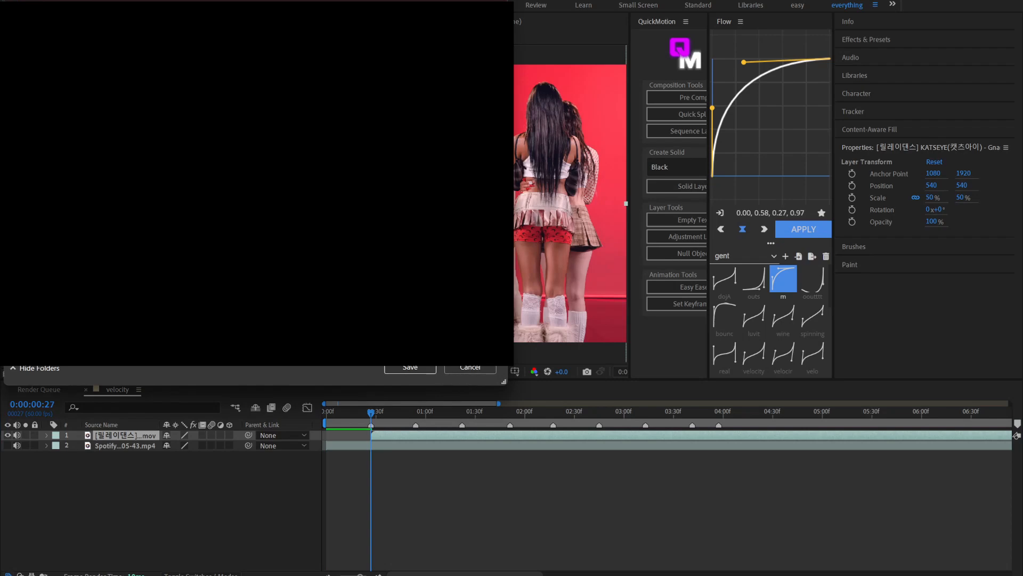
# Save the project, then find the dance section in the clip's footage and set its in point at about 36 s
pyautogui.press('Return')
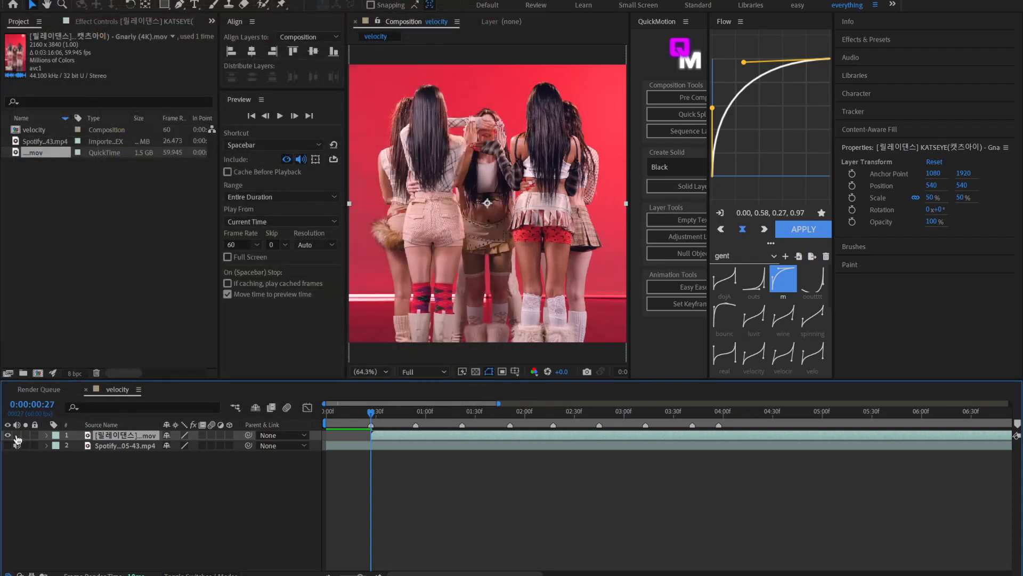
pyautogui.doubleClick(392, 435)
pyautogui.click(379, 346)
pyautogui.scroll(4, 381, 347)
pyautogui.moveTo(381, 347); pyautogui.dragTo(548, 348)
pyautogui.scroll(-3, 414, 348)
pyautogui.click(409, 348)
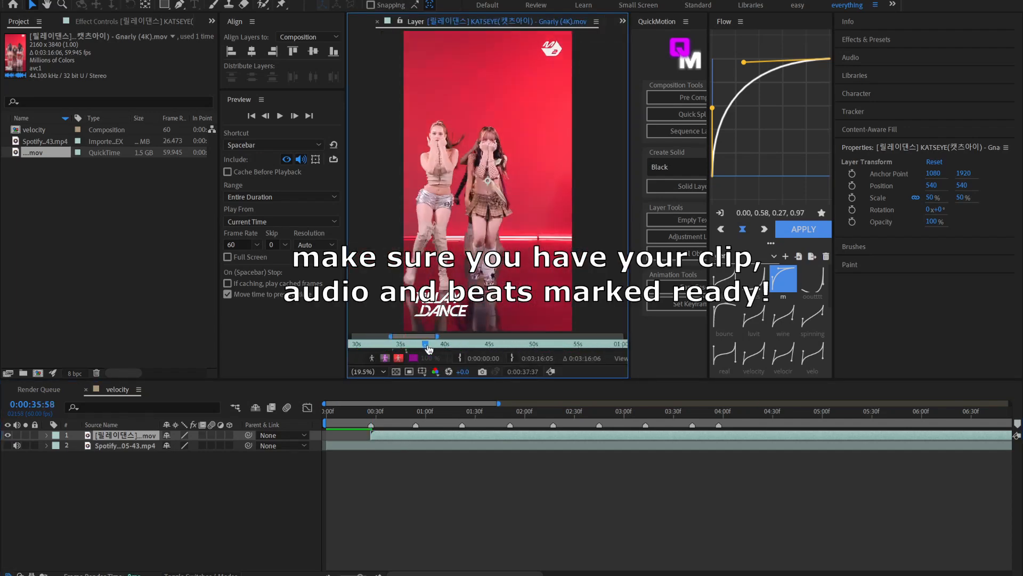
pyautogui.press('space')
pyautogui.moveTo(407, 346); pyautogui.dragTo(411, 350)
pyautogui.click(460, 358)
pyautogui.click(364, 22)
# Split the dance clip at the last beat marker, 0:00:03:57, and delete the part after it
pyautogui.rightClick(718, 424)
pyautogui.click(754, 465)
pyautogui.hotkey('ctrl', 'shift', 'd')
pyautogui.press('Delete')
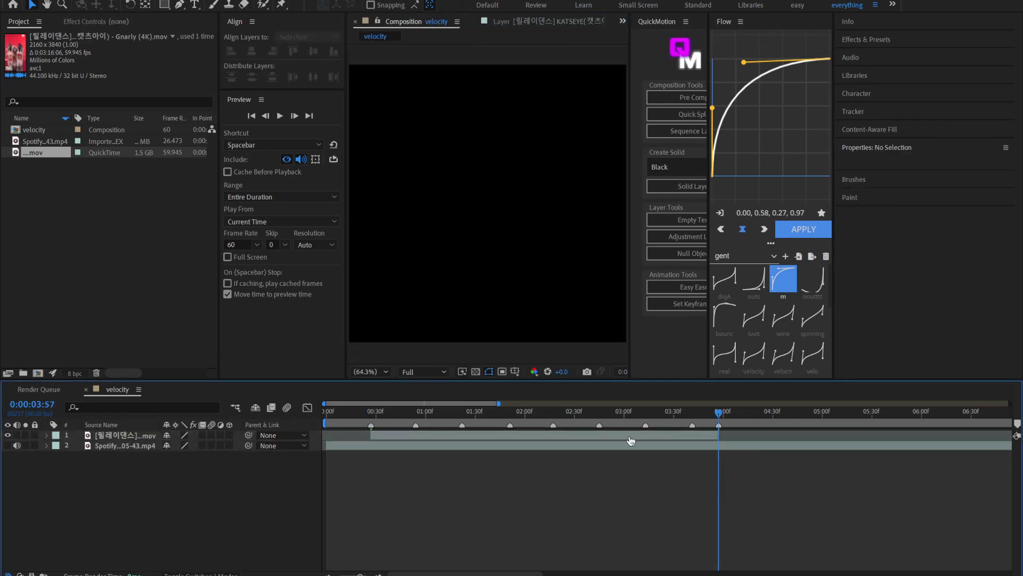
# Preview the velocity composition from the start to check the trimmed clip against the audio and beat markers
pyautogui.press('Home')
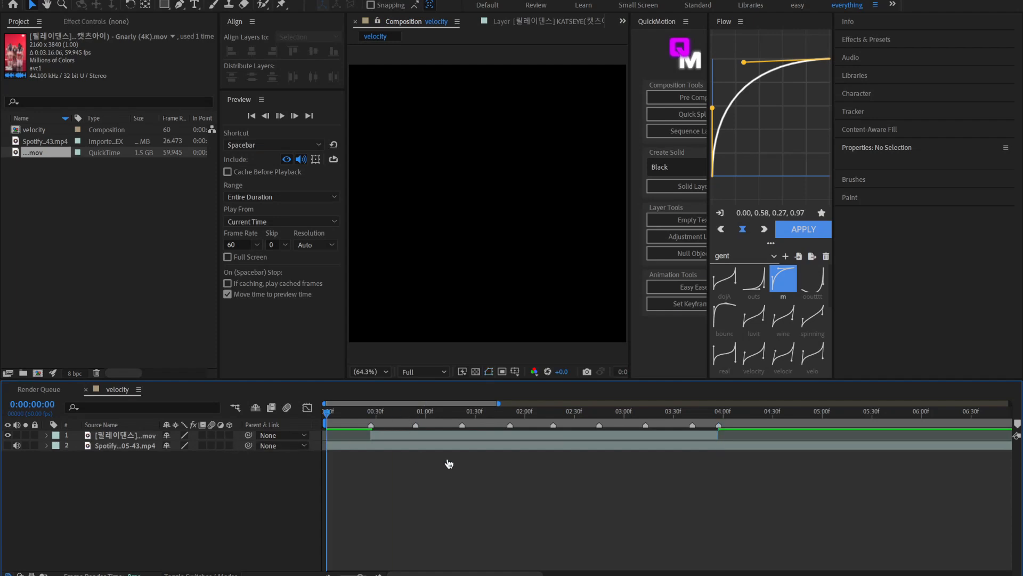
pyautogui.press('space')
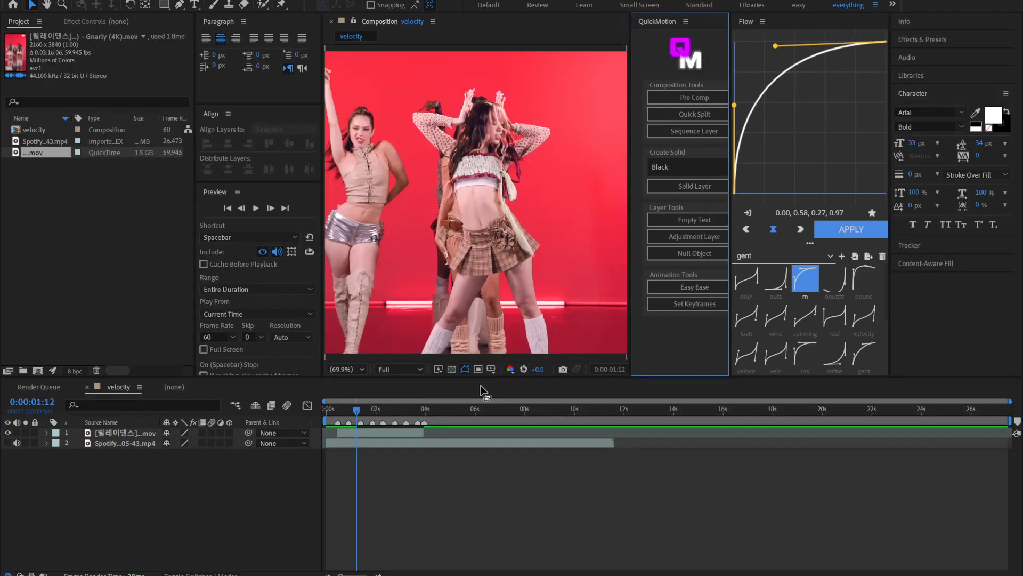
pyautogui.click(372, 470)
pyautogui.press('=')
pyautogui.press('=')
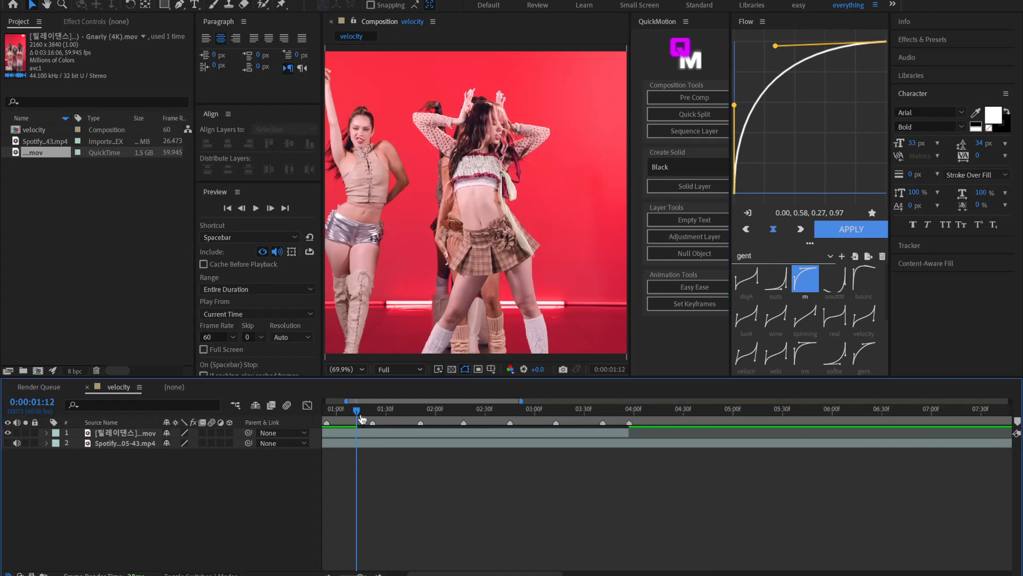
pyautogui.moveTo(360, 418); pyautogui.dragTo(171, 457)
pyautogui.press('space')
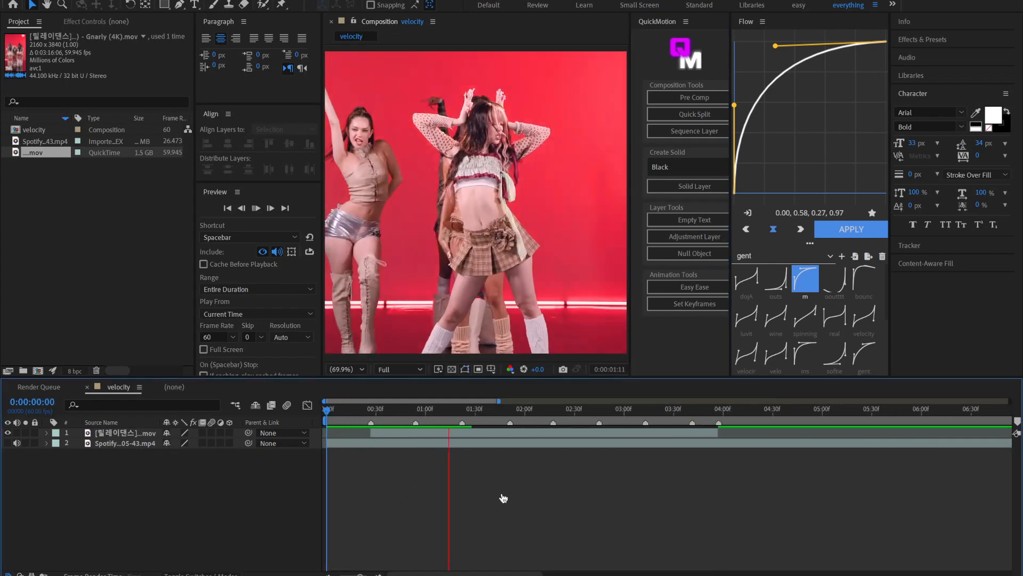
pyautogui.press('space')
# Lower the preview resolution to Third and pre-compose the dance clip
pyautogui.click(404, 366)
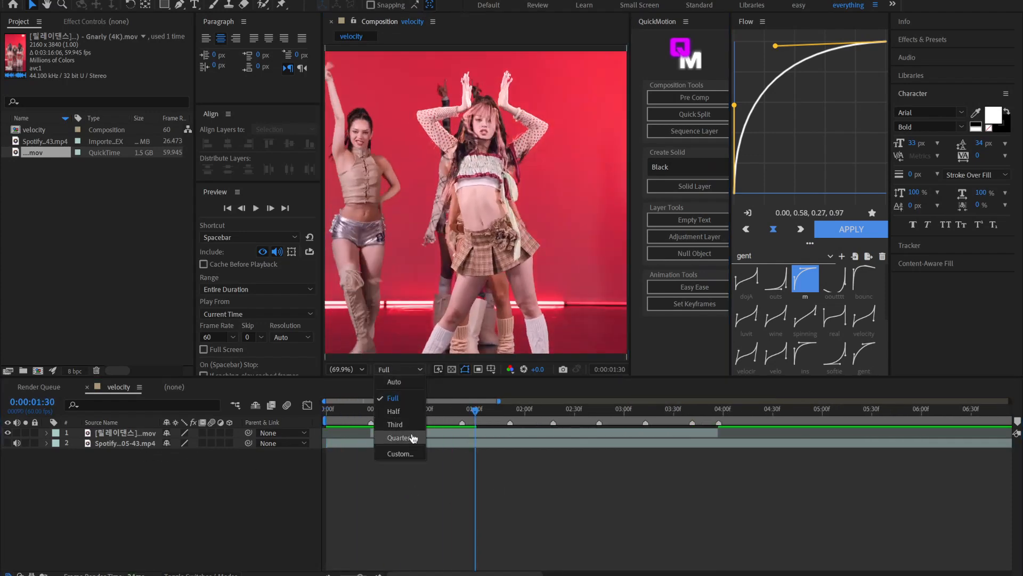
pyautogui.click(400, 426)
pyautogui.click(449, 435)
pyautogui.click(695, 97)
# Apply the Twixtor effect to the pre-composed clip, with the playhead at its start, and show the effect's settings
pyautogui.press('i')
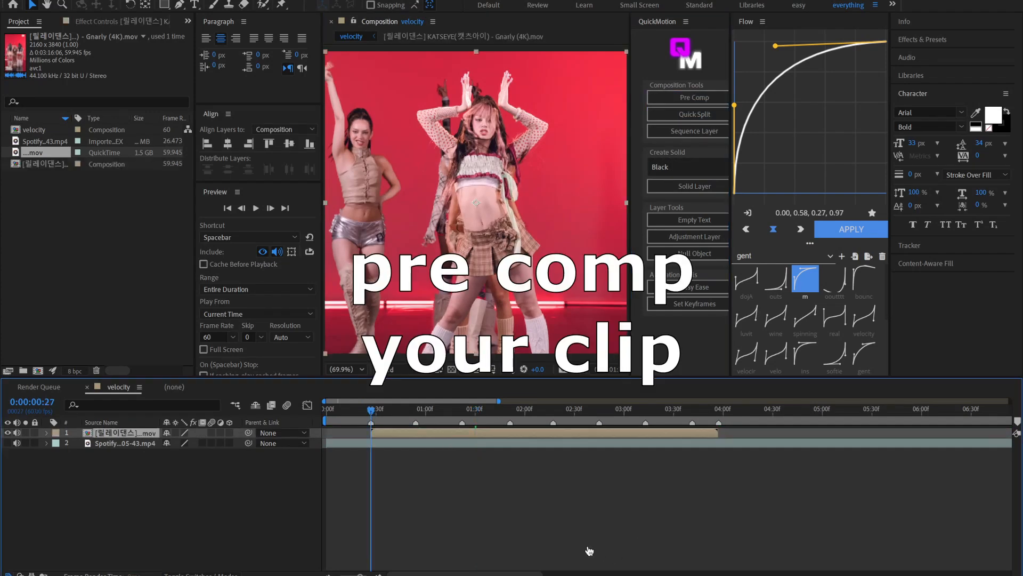
pyautogui.hotkey('ctrl', 'space')
pyautogui.write('tw')
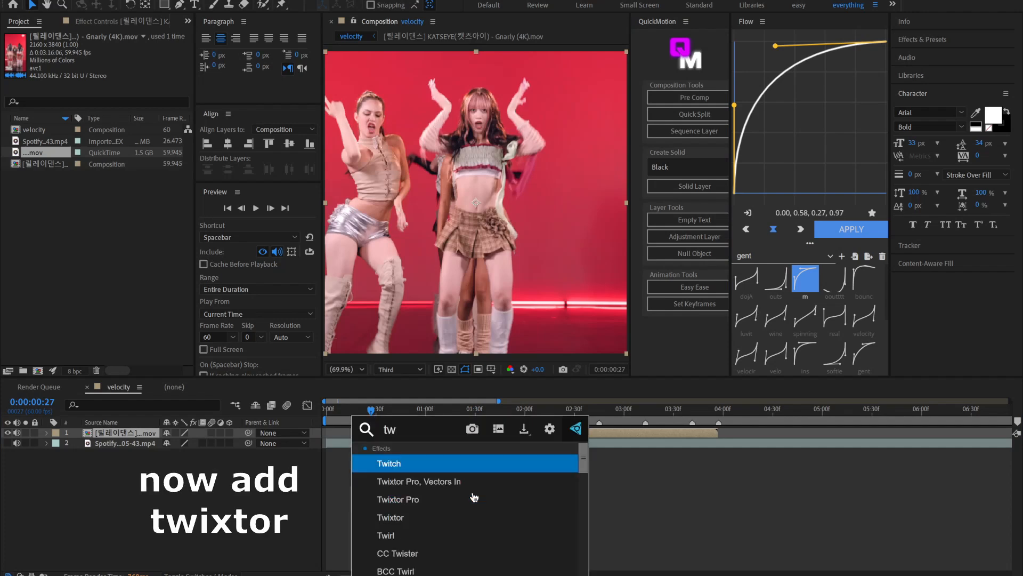
pyautogui.click(412, 521)
pyautogui.click(188, 21)
pyautogui.click(199, 34)
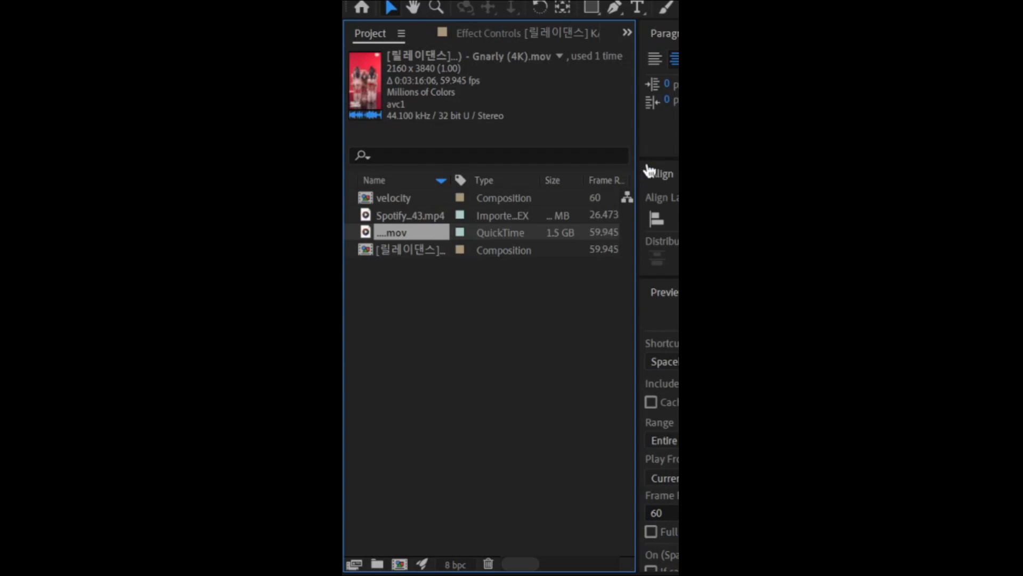
pyautogui.click(572, 38)
# Turn off In FPS is Out FPS in Twixtor and set the input frame rate to 59.945
pyautogui.click(509, 210)
pyautogui.click(522, 225)
pyautogui.write('5')
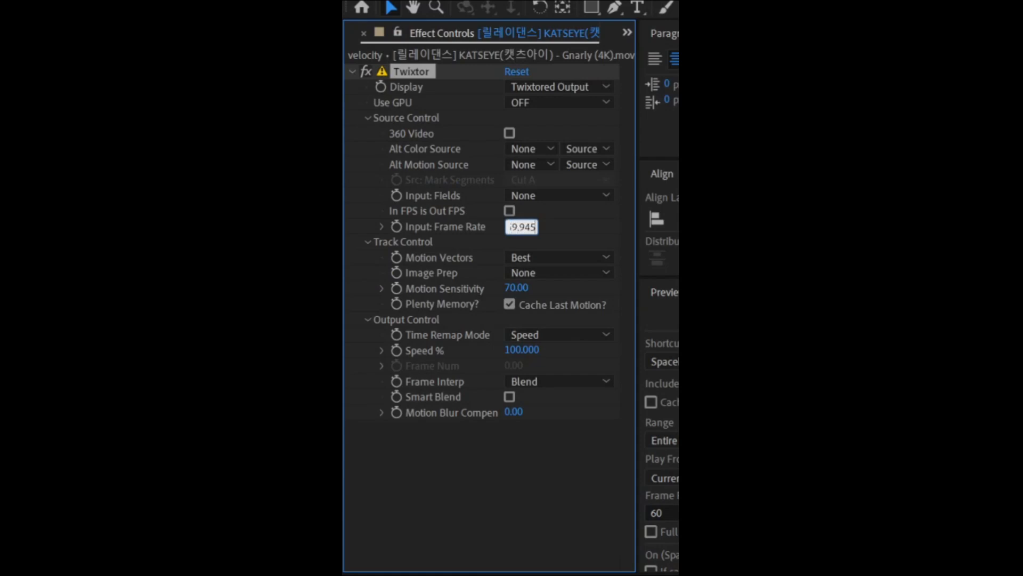
pyautogui.click(574, 233)
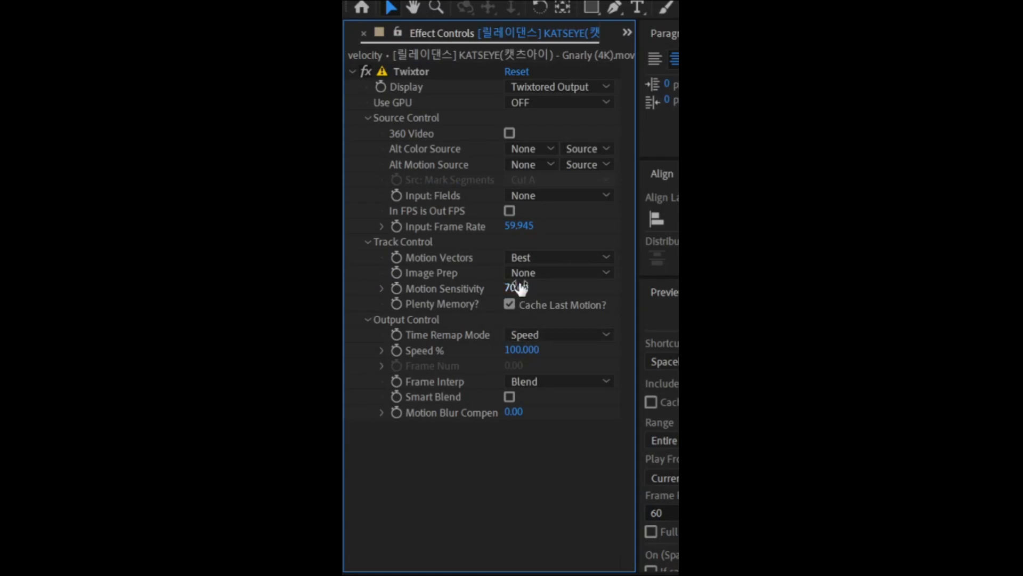
# Configure Twixtor with motion sensitivity 100, image prep Contrast/Edge Enhance and frame interpolation Motion Weighted Blend
pyautogui.moveTo(523, 292); pyautogui.dragTo(563, 293)
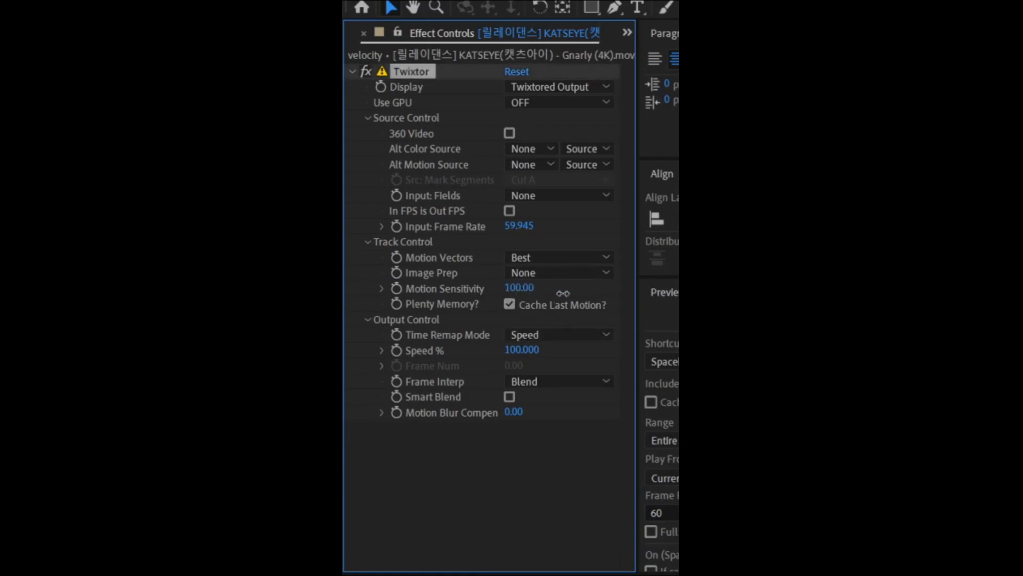
pyautogui.click(606, 273)
pyautogui.click(597, 315)
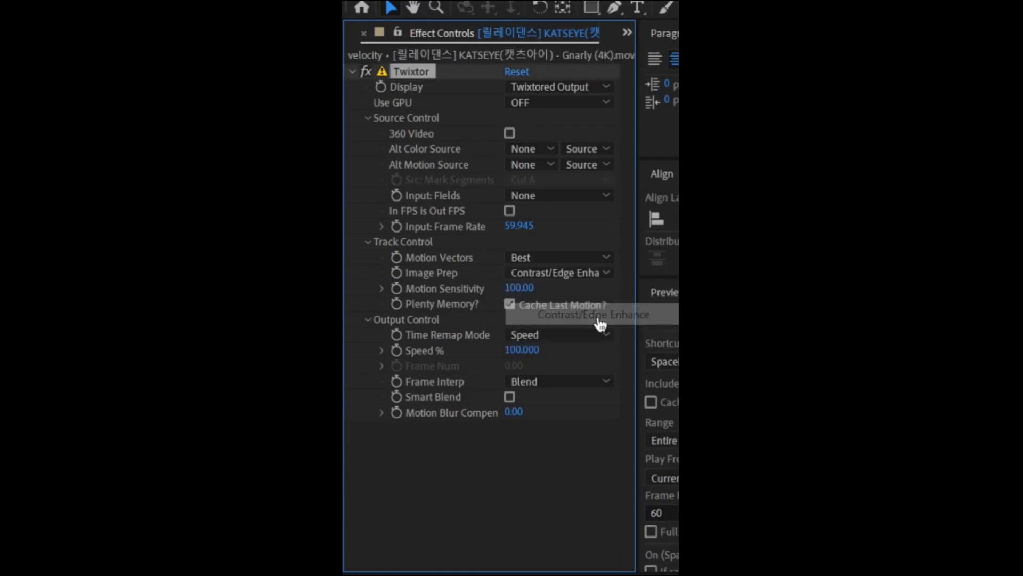
pyautogui.click(533, 381)
pyautogui.click(550, 443)
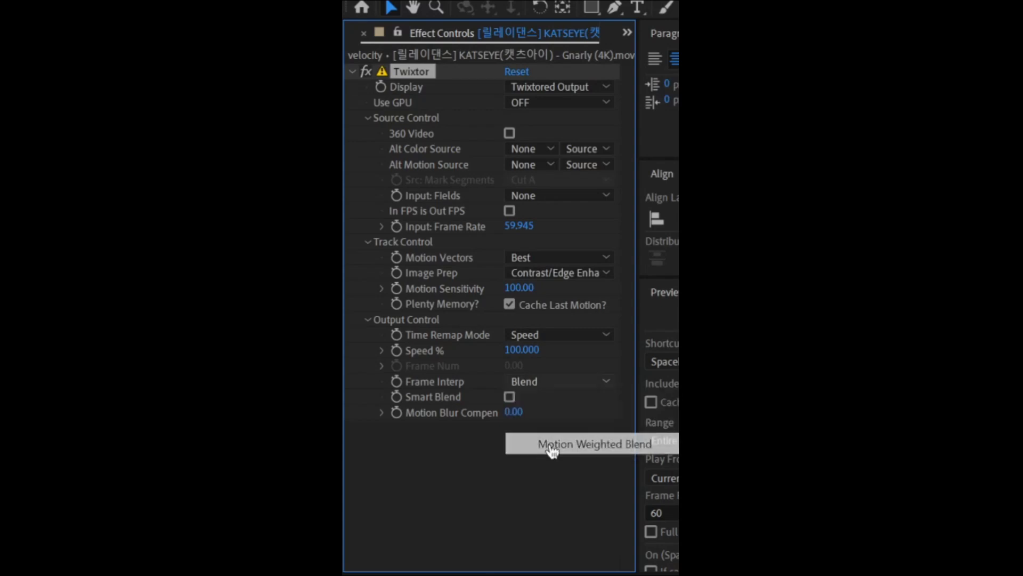
# Enable Twixtor Speed % keyframing at the clip's start with a value of 95 and reveal the keyframe in the timeline
pyautogui.click(396, 350)
pyautogui.click(511, 351)
pyautogui.write('95')
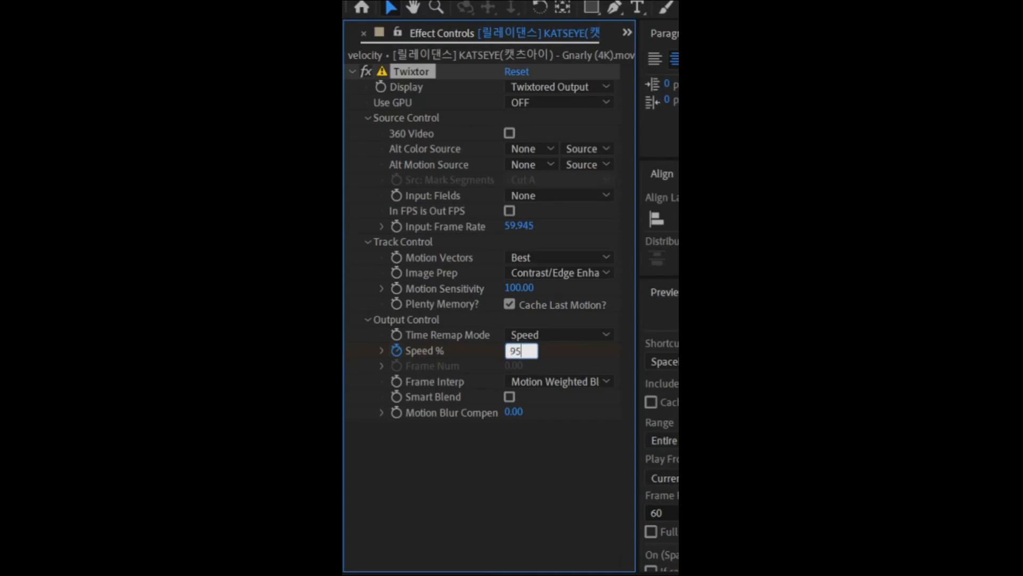
pyautogui.press('Return')
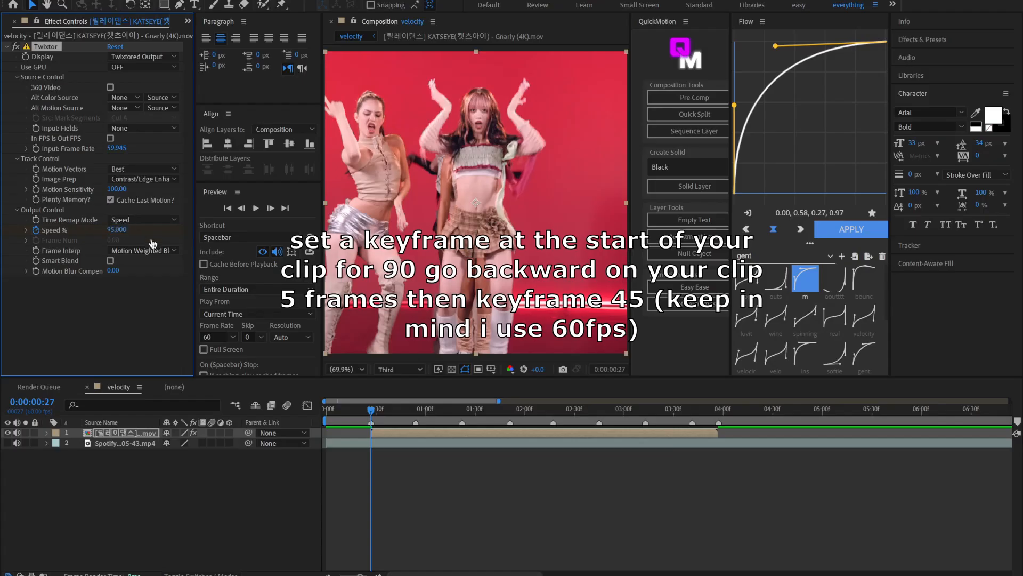
pyautogui.click(378, 435)
pyautogui.press('u')
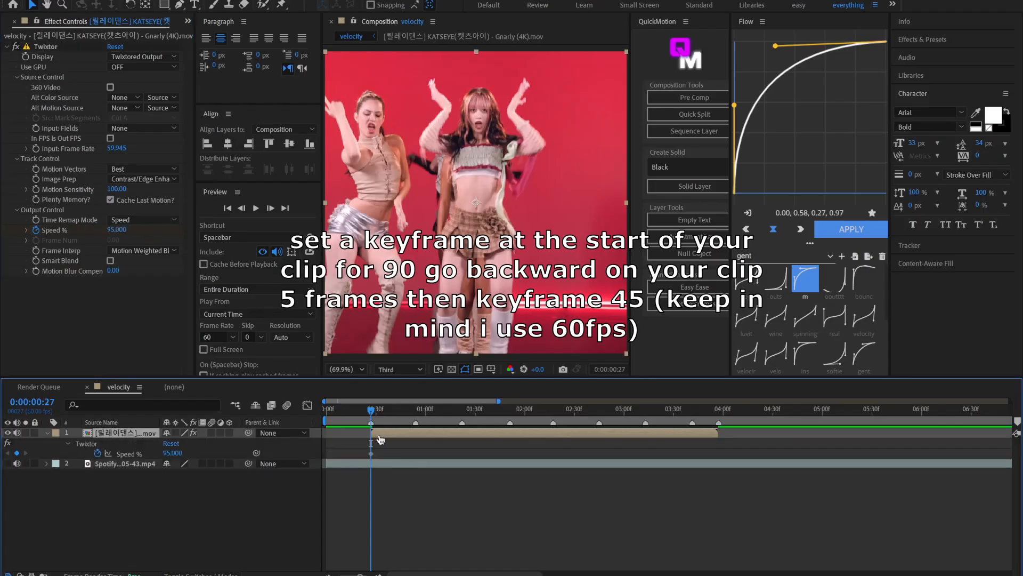
# Add a Speed % keyframe of 45 five frames before the clip's start, at 0:00:00:22
pyautogui.press('=')
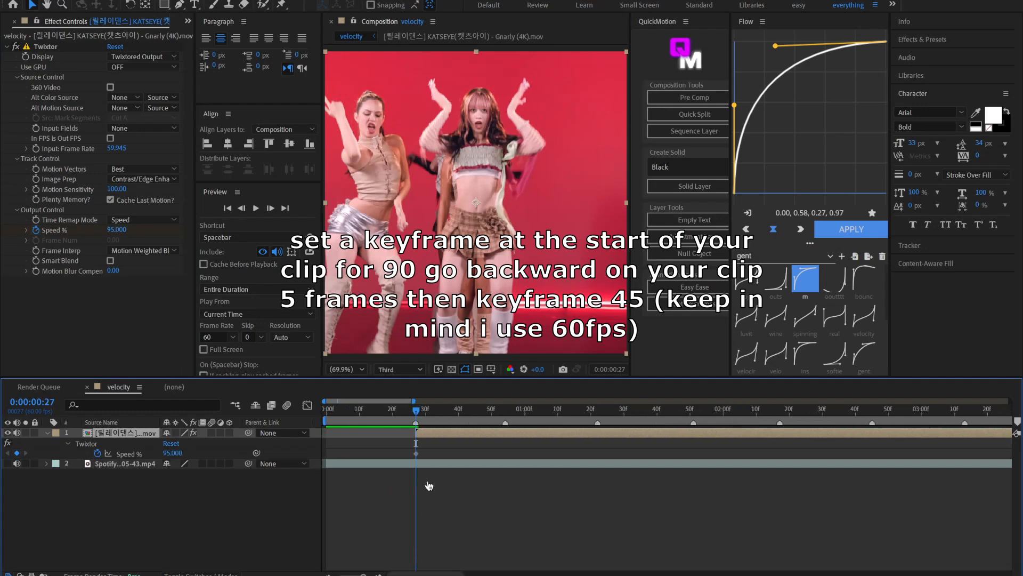
pyautogui.press('pageup')
pyautogui.press('pageup')
pyautogui.press('pageup')
pyautogui.press('pageup')
pyautogui.press('pageup')
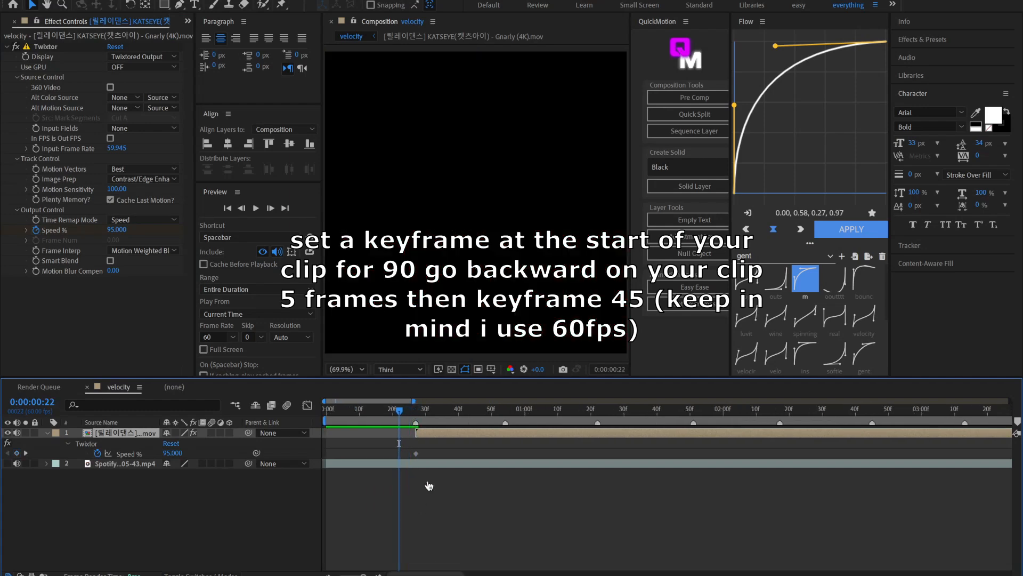
pyautogui.click(116, 230)
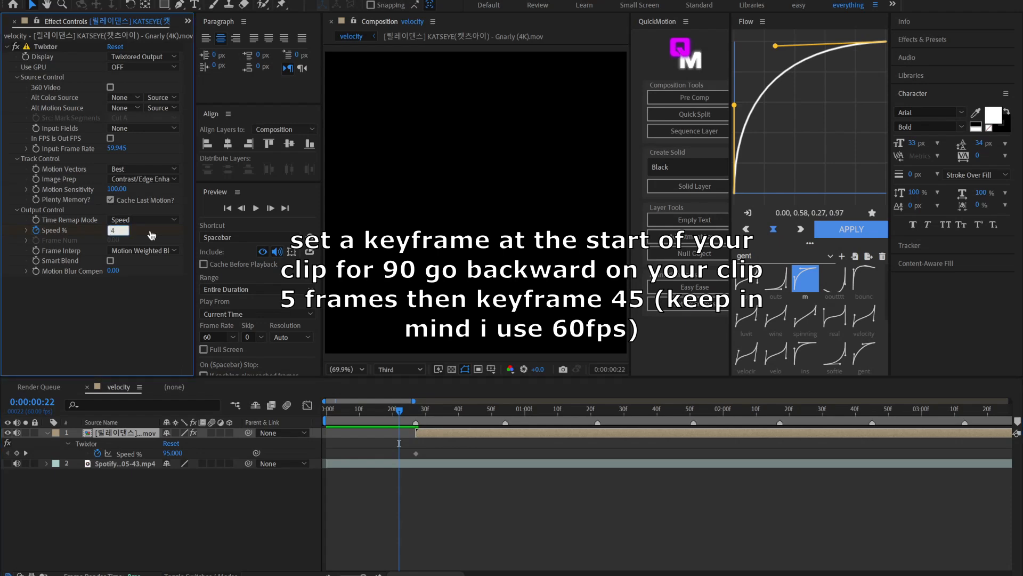
pyautogui.write('45')
pyautogui.click(172, 251)
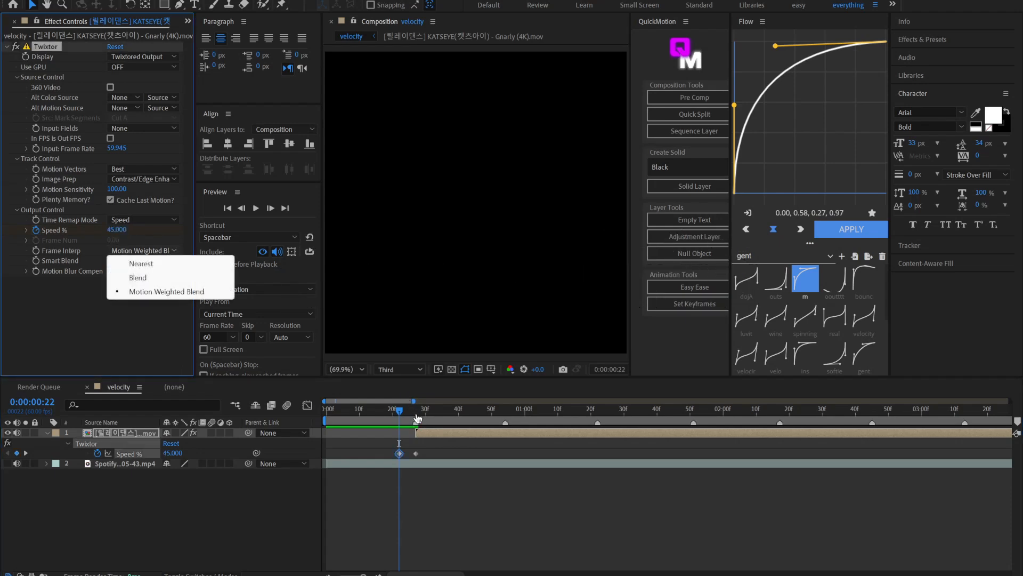
# Set the Speed % keyframe at the clip's start, 0:00:00:27, to 90
pyautogui.click(417, 418)
pyautogui.click(116, 229)
pyautogui.press('Return')
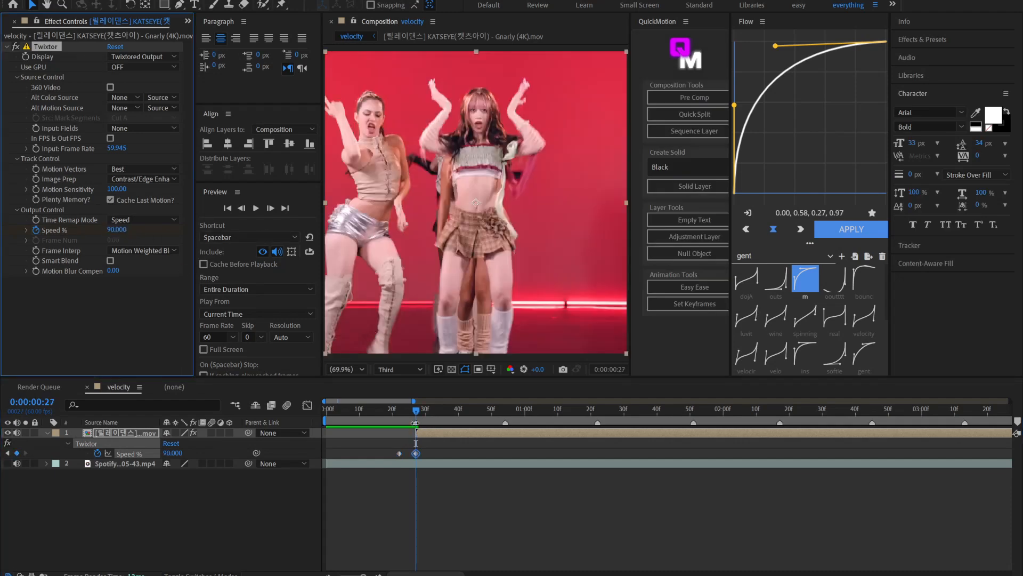
# Add another Speed % keyframe of 90 ten frames after the clip's start, at 0:00:00:37
pyautogui.click(437, 428)
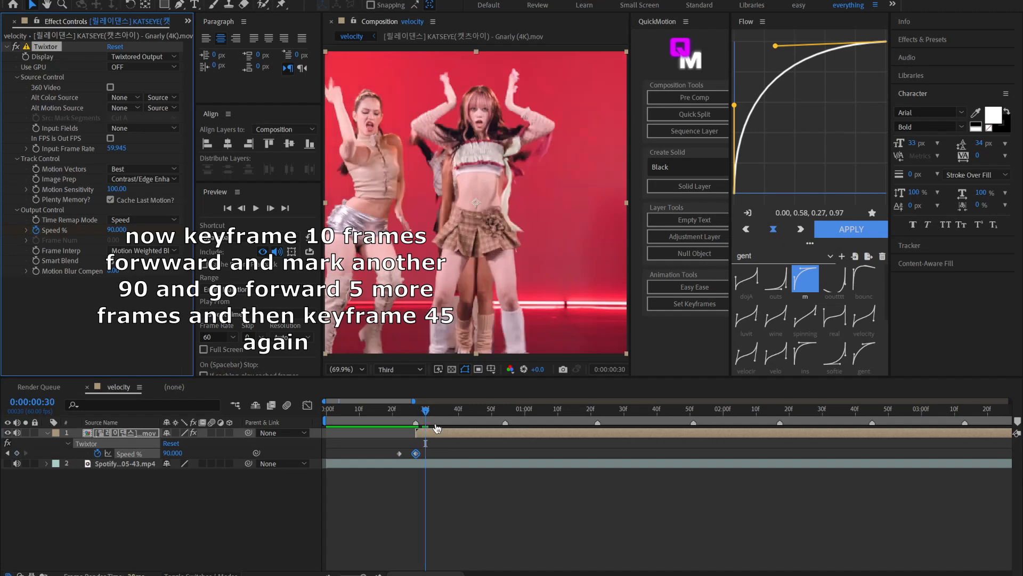
pyautogui.press('pagedown')
pyautogui.press('pagedown')
pyautogui.press('pagedown')
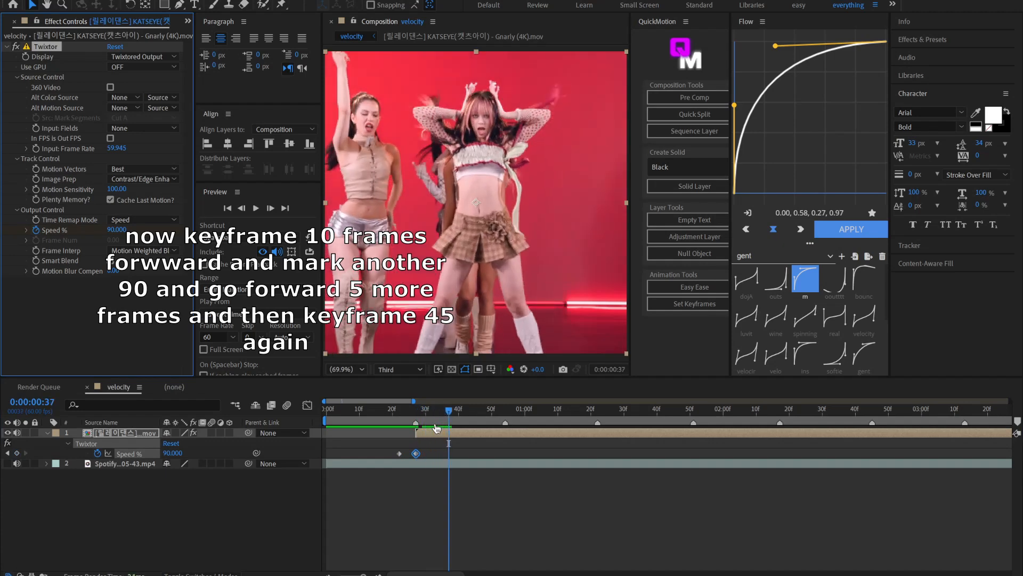
pyautogui.click(17, 453)
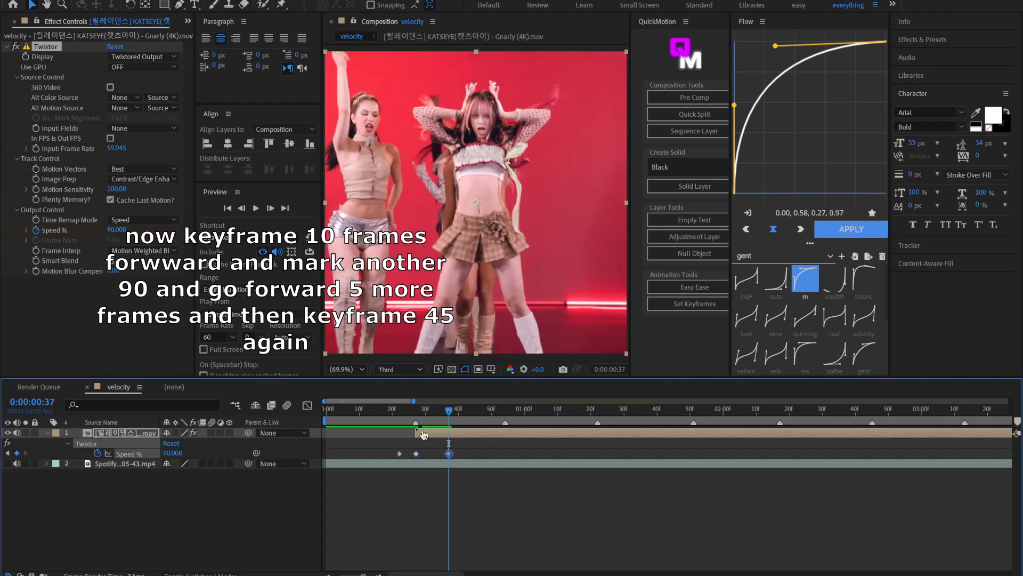
# Add a Speed % keyframe of 45 five frames further on, at 0:00:00:42
pyautogui.press('pagedown')
pyautogui.press('pagedown')
pyautogui.press('pagedown')
pyautogui.press('pagedown')
pyautogui.press('pagedown')
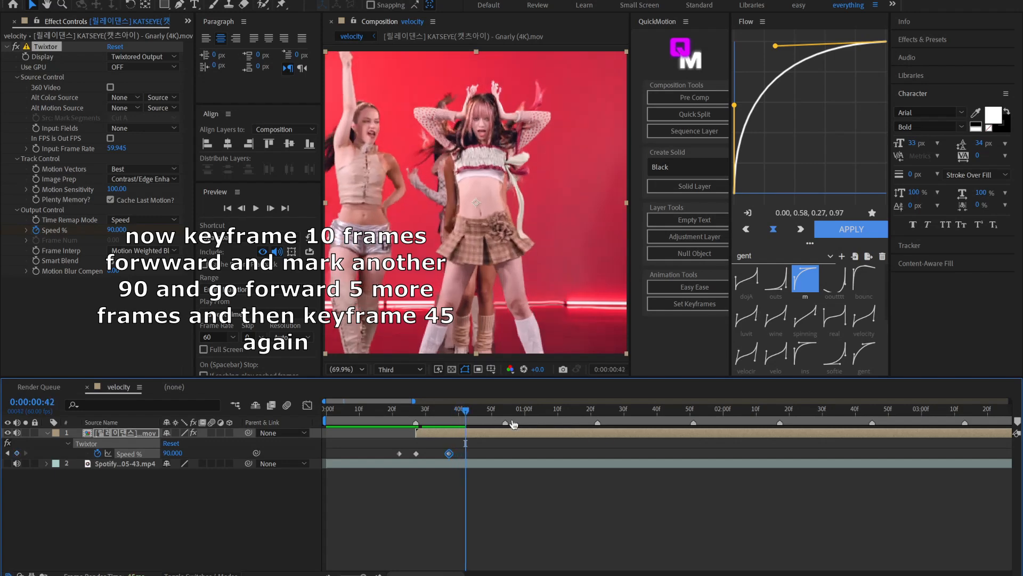
pyautogui.click(176, 453)
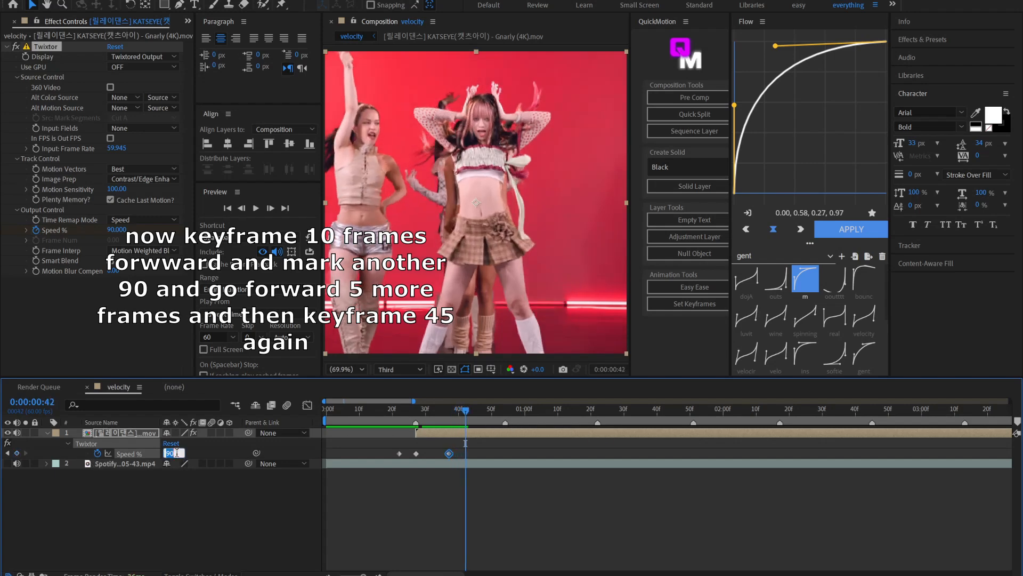
pyautogui.write('45')
pyautogui.press('Return')
# Duplicate the four Speed % keyframes at the second beat marker, aligning the first 90 keyframe with the marker at 0:00:00:54
pyautogui.moveTo(490, 447); pyautogui.dragTo(393, 469)
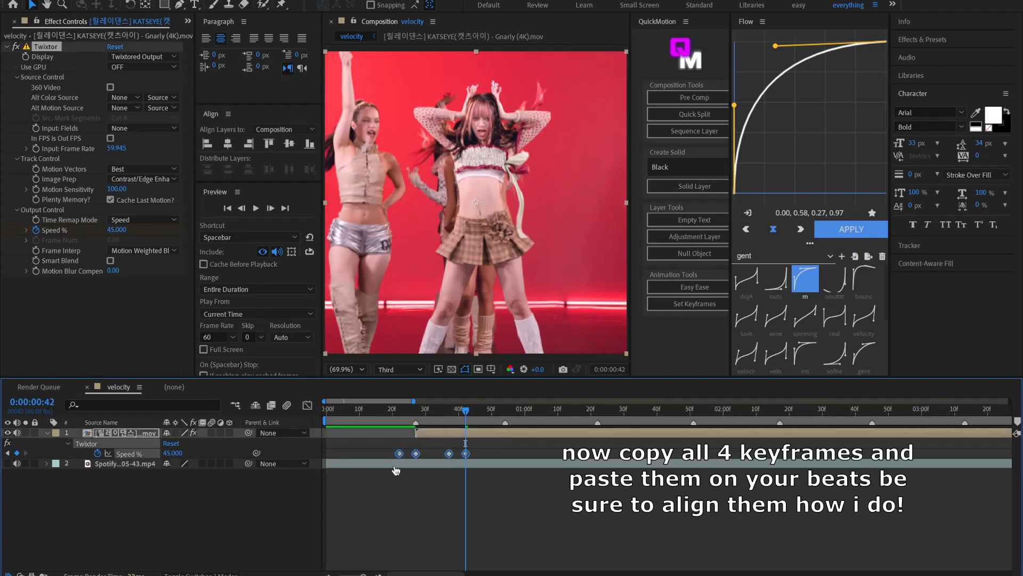
pyautogui.click(505, 412)
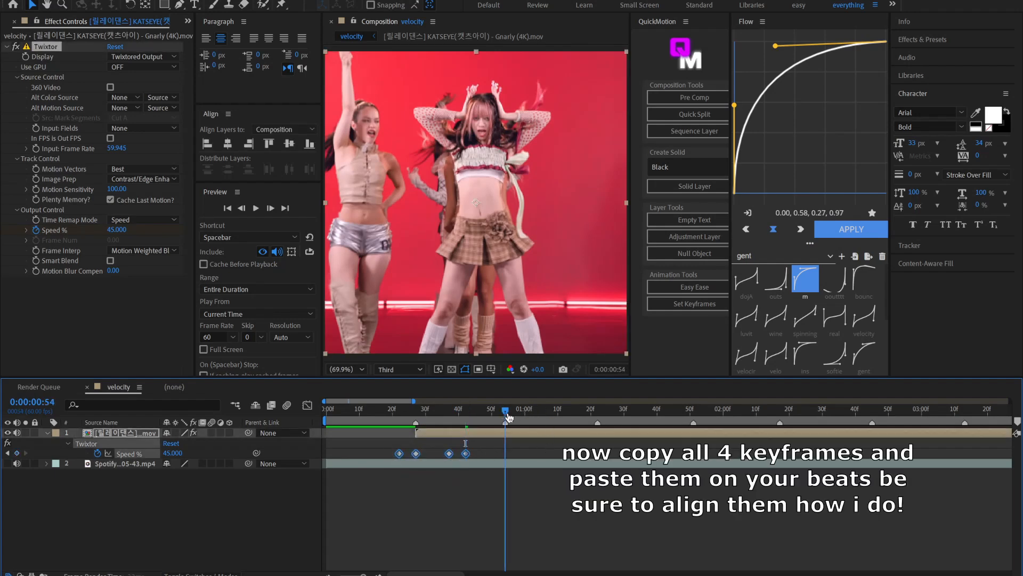
pyautogui.hotkey('ctrl', 'v')
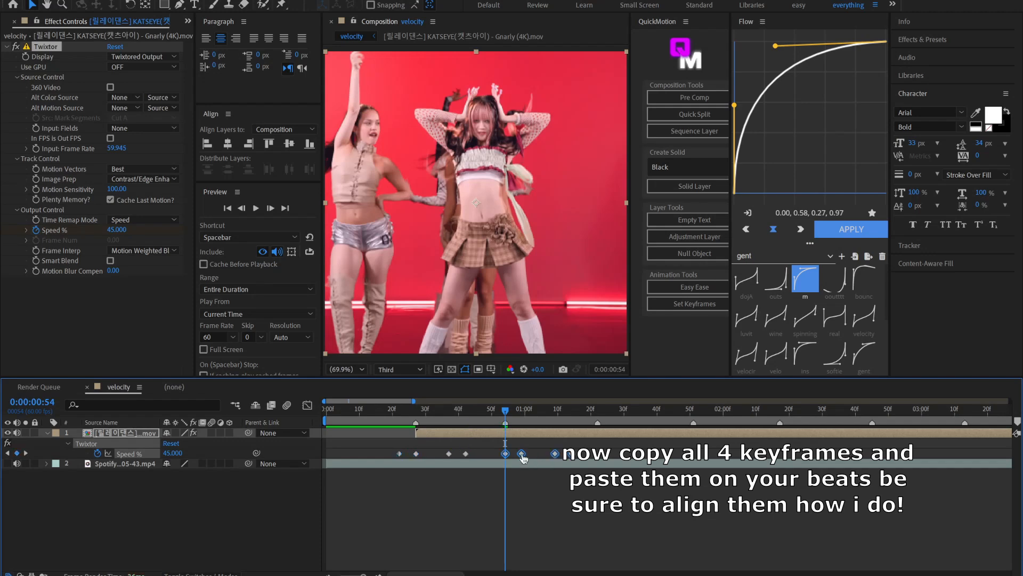
pyautogui.moveTo(522, 455); pyautogui.dragTo(506, 459)
# Paste the four-keyframe speed pattern at each following beat marker through 0:00:03:13, aligning each set's first 90 keyframe with its marker
pyautogui.moveTo(594, 412); pyautogui.dragTo(598, 455)
pyautogui.hotkey('ctrl', 'v')
pyautogui.moveTo(649, 434); pyautogui.dragTo(694, 454)
pyautogui.hotkey('ctrl', 'z')
pyautogui.hotkey('ctrl', 'v')
pyautogui.hotkey('ctrl', 'v')
pyautogui.moveTo(776, 412); pyautogui.dragTo(780, 455)
pyautogui.moveTo(875, 413); pyautogui.dragTo(873, 455)
pyautogui.hotkey('ctrl', 'v')
pyautogui.moveTo(958, 413); pyautogui.dragTo(965, 454)
pyautogui.hotkey('ctrl', 'v')
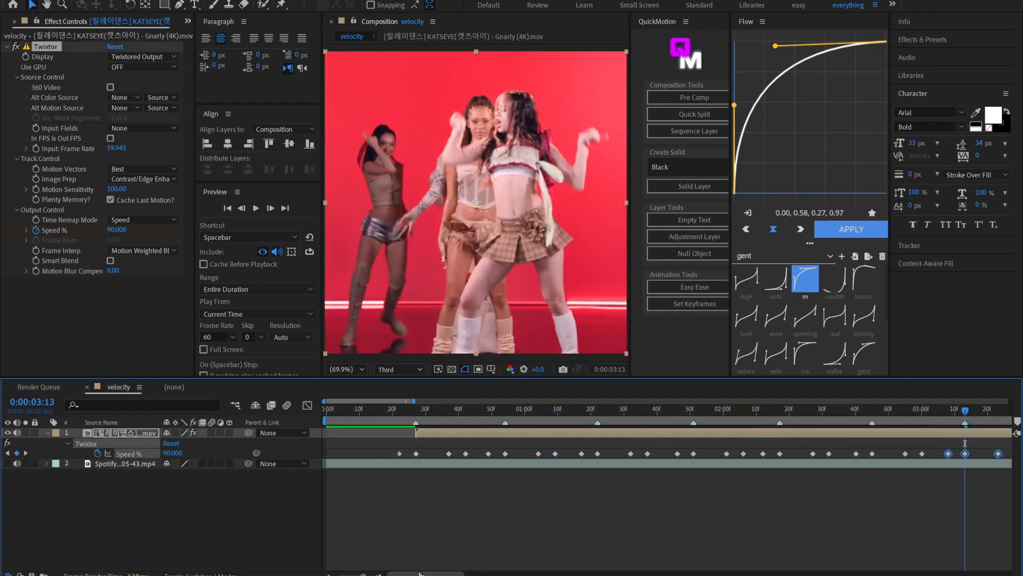
# Apply Easy Ease to all the Twixtor Speed % keyframes on the dance clip
pyautogui.click(417, 411)
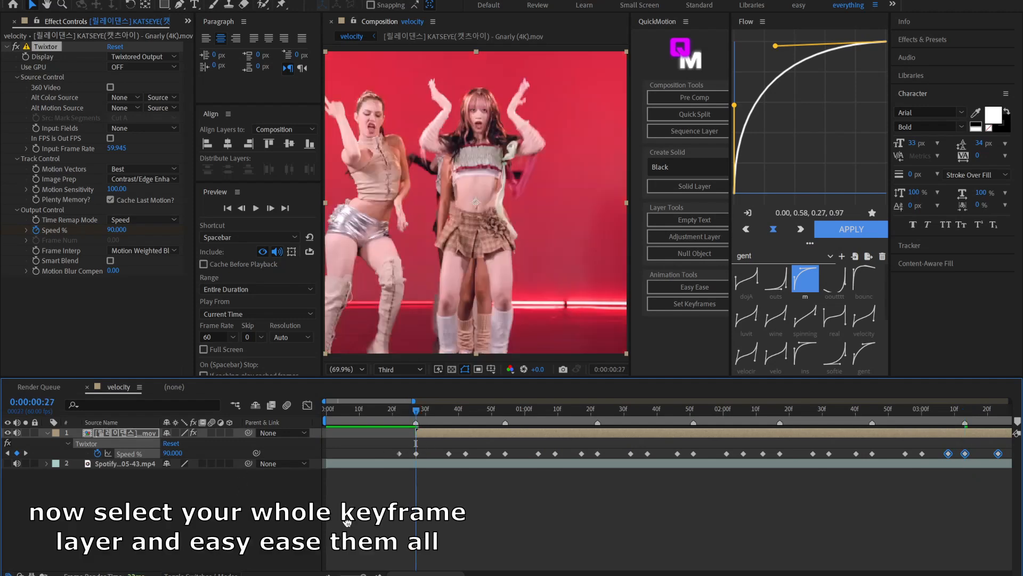
pyautogui.click(341, 516)
pyautogui.click(128, 455)
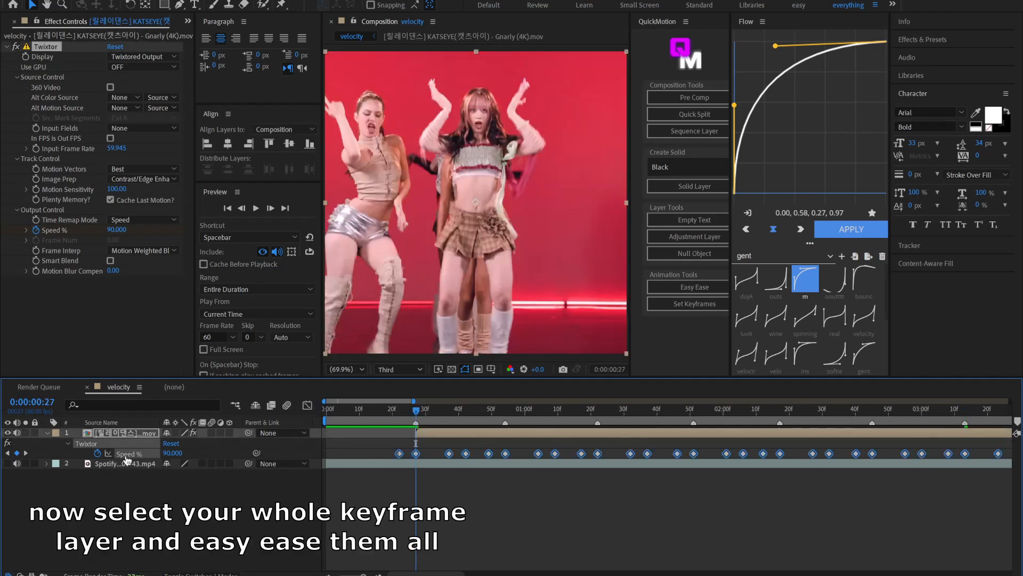
pyautogui.rightClick(418, 457)
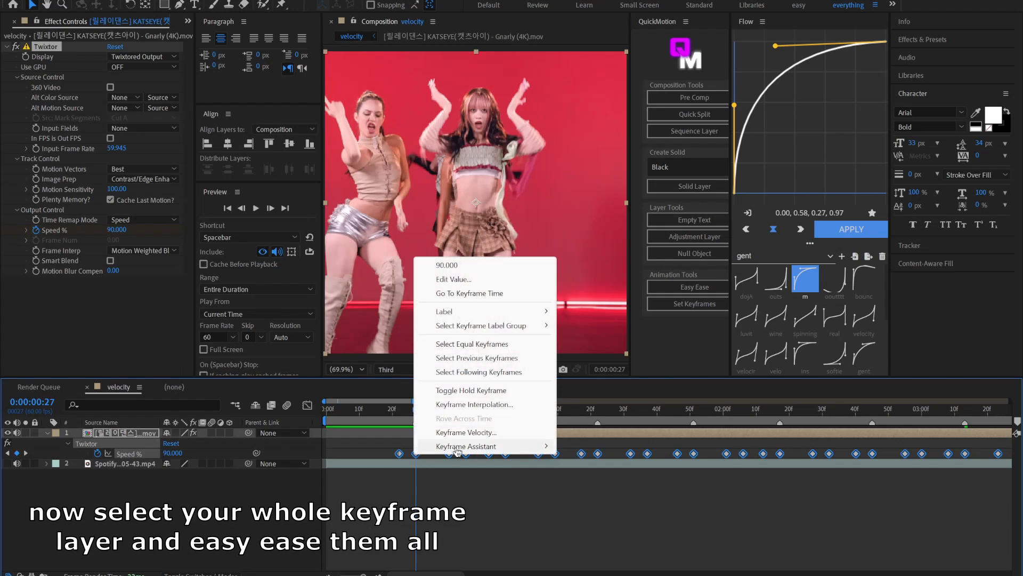
pyautogui.moveTo(457, 452)
pyautogui.click(637, 487)
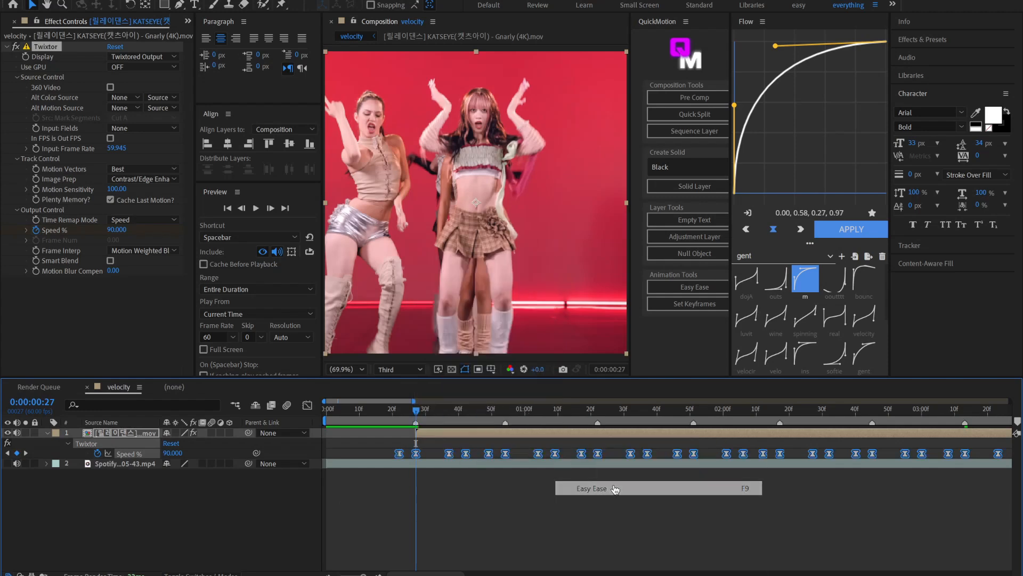
# Play back the composition to check the eased speed changes against the beats
pyautogui.scroll(-5, 362, 415)
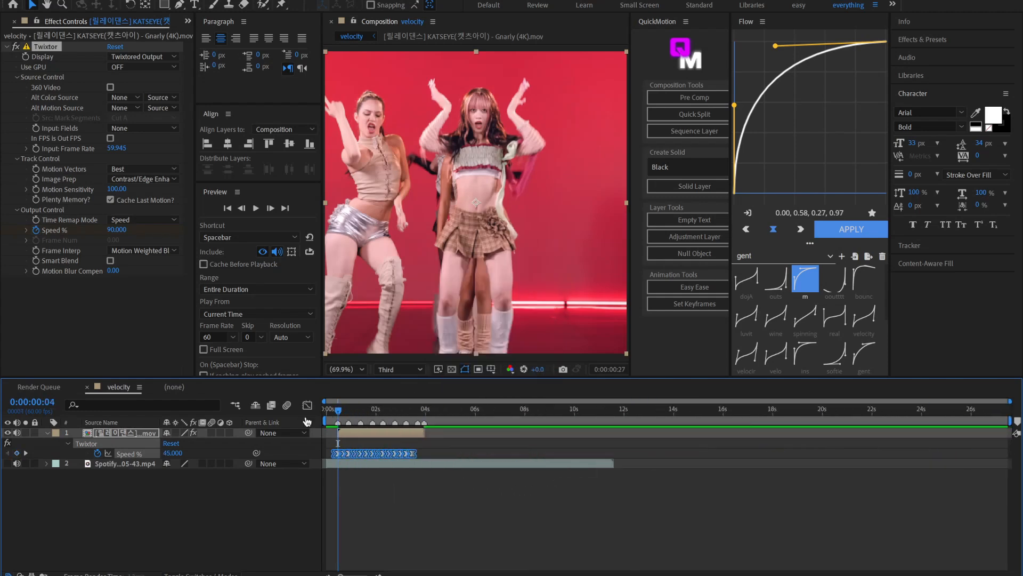
pyautogui.moveTo(315, 419); pyautogui.dragTo(296, 433)
pyautogui.click(439, 514)
pyautogui.press('=')
pyautogui.press('=')
pyautogui.press('space')
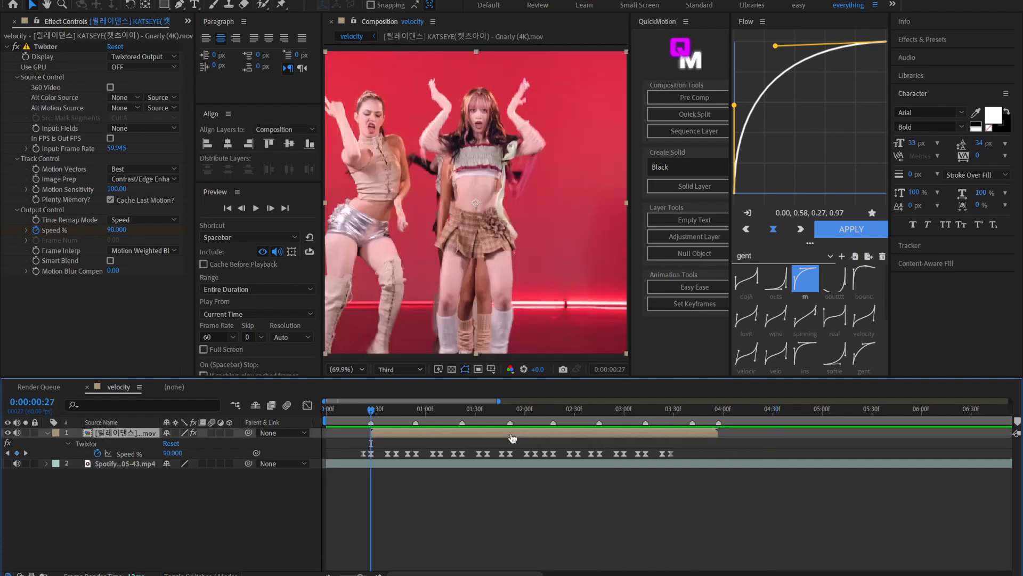
# Apply the BCC Brightness-Contrast effect to the dance clip and set a Brightness keyframe of 0 at its start, 0:00:00:27
pyautogui.hotkey('ctrl', 'space')
pyautogui.write('brig')
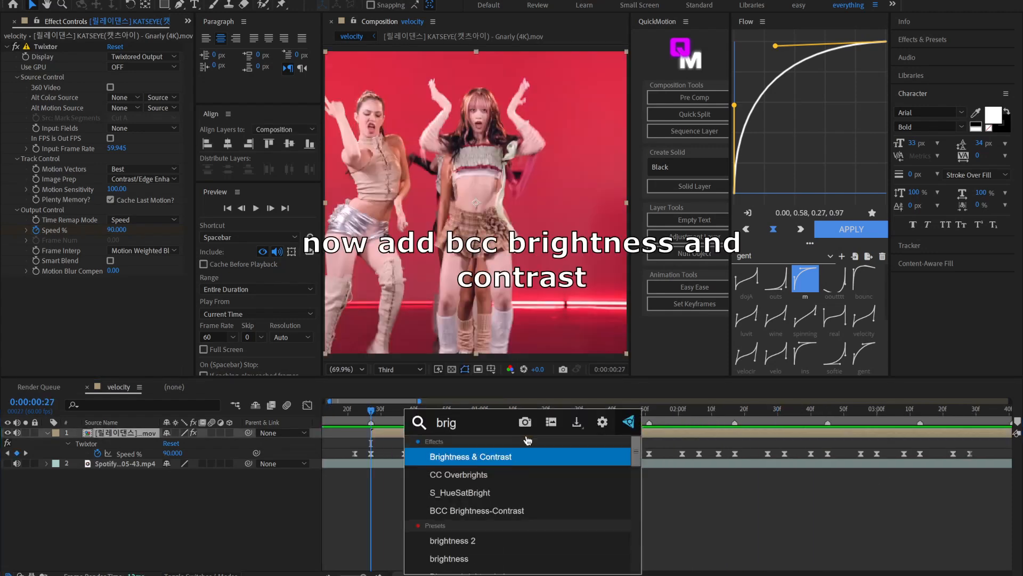
pyautogui.write('h')
pyautogui.click(462, 511)
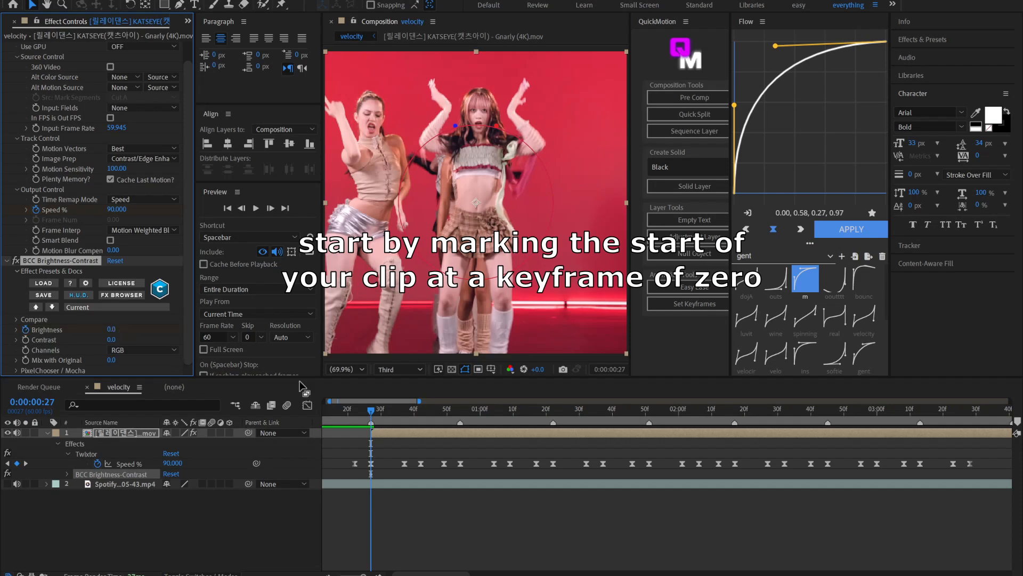
# Add a Brightness keyframe of 10 two frames after the clip's start, at 0:00:00:29
pyautogui.press('pagedown')
pyautogui.press('pagedown')
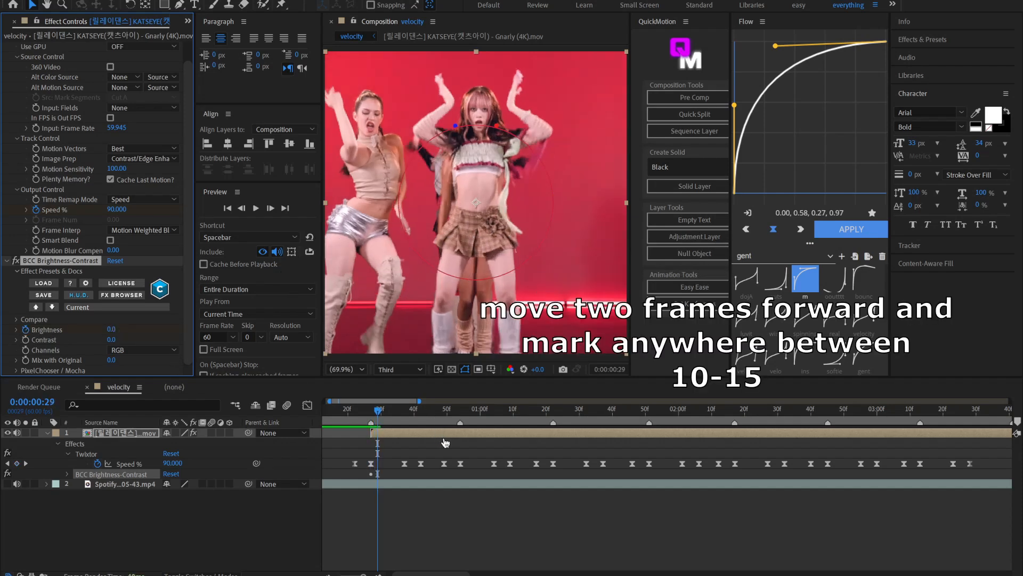
pyautogui.press('u')
pyautogui.press('u')
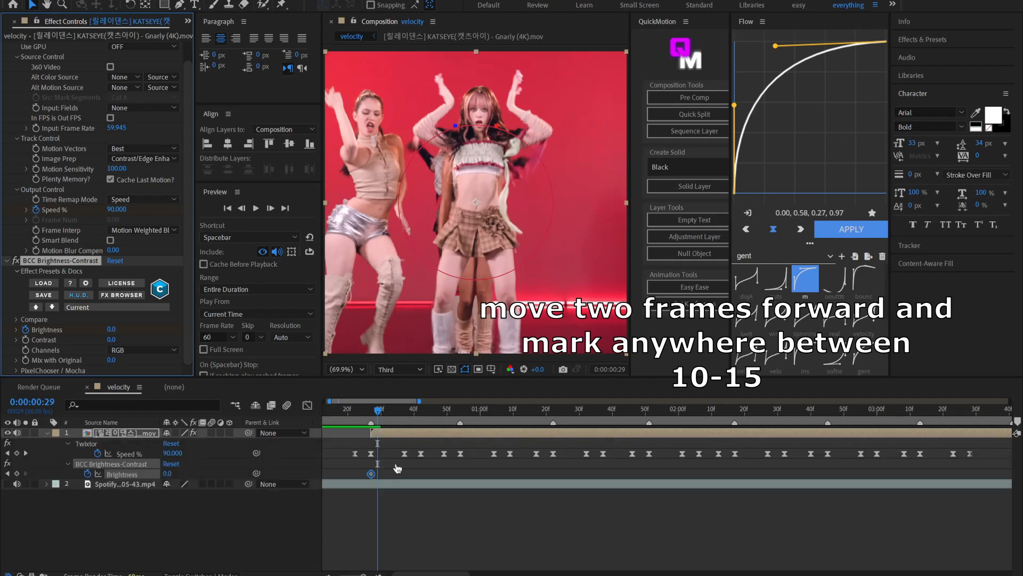
pyautogui.click(115, 331)
pyautogui.write('10')
pyautogui.press('Return')
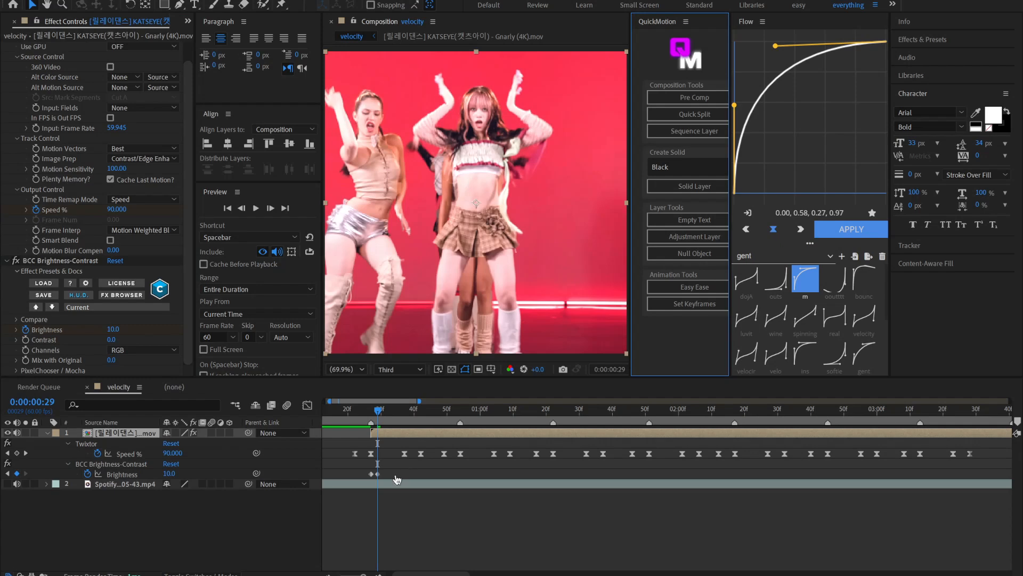
# Add a Brightness keyframe of 0 twelve frames further on, at 0:00:00:41
pyautogui.press('pagedown')
pyautogui.press('pagedown')
pyautogui.press('pagedown')
pyautogui.press('pagedown')
pyautogui.press('pagedown')
pyautogui.press('pagedown')
pyautogui.press('pagedown')
pyautogui.press('pagedown')
pyautogui.press('pagedown')
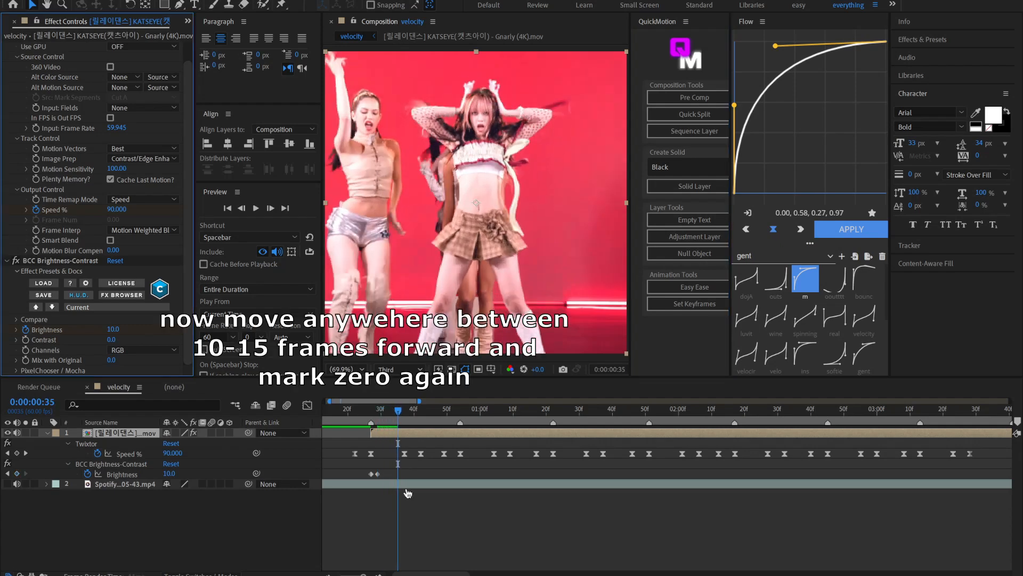
pyautogui.press('pagedown')
pyautogui.press('pagedown')
pyautogui.press('pagedown')
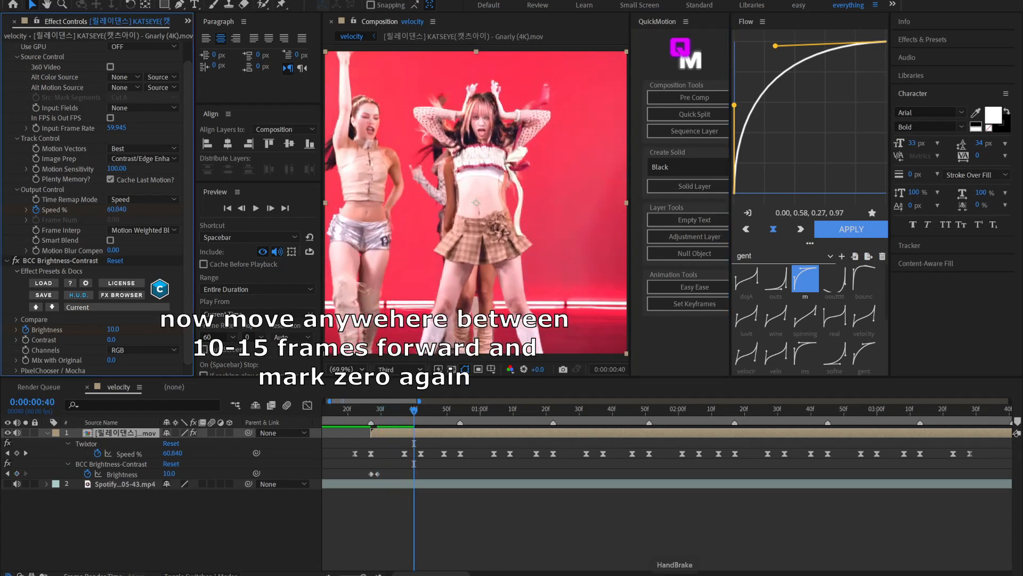
pyautogui.click(113, 329)
pyautogui.write('0')
pyautogui.press('Return')
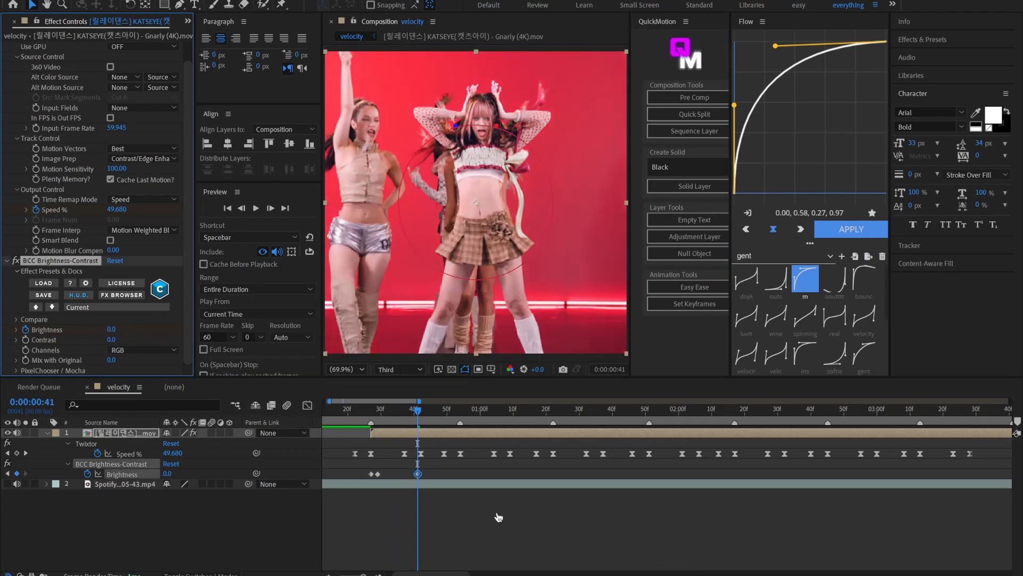
# Copy the three Brightness keyframes and paste them at each following beat marker through 0:00:03:13
pyautogui.moveTo(450, 466); pyautogui.dragTo(341, 491)
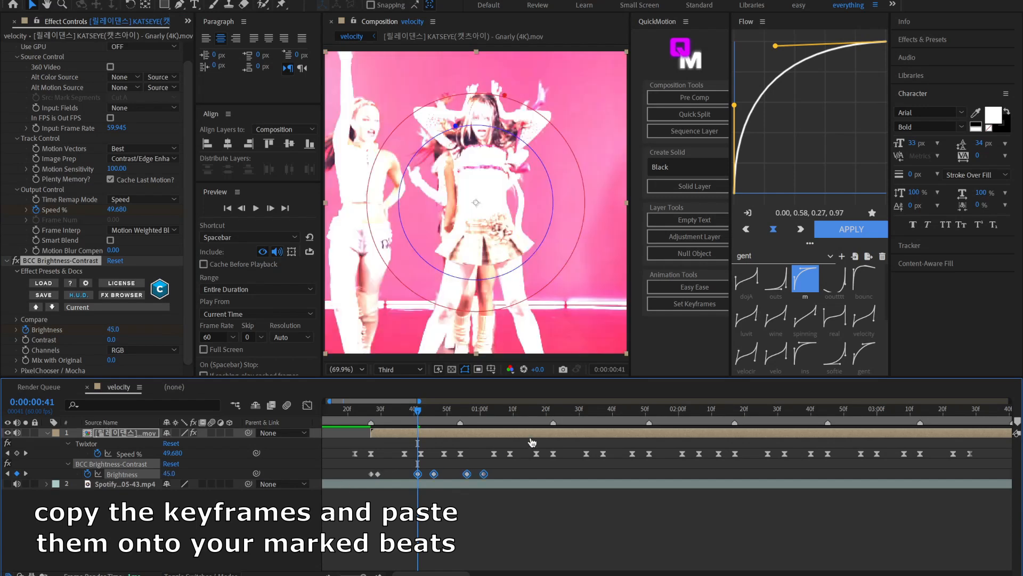
pyautogui.hotkey('ctrl', 'z')
pyautogui.moveTo(462, 416)
pyautogui.mouseDown()
pyautogui.moveTo(558, 412)
pyautogui.moveTo(774, 439)
pyautogui.moveTo(853, 474)
pyautogui.moveTo(948, 466)
pyautogui.mouseUp()
pyautogui.hotkey('ctrl', 'v')
pyautogui.hotkey('ctrl', 'v')
pyautogui.hotkey('ctrl', 'v')
pyautogui.hotkey('ctrl', 'v')
pyautogui.hotkey('ctrl', 'v')
pyautogui.hotkey('ctrl', 'v')
# Play back the composition from the beginning to check the brightness flashes on the beats
pyautogui.press('Home')
pyautogui.press('space')
pyautogui.press('-')
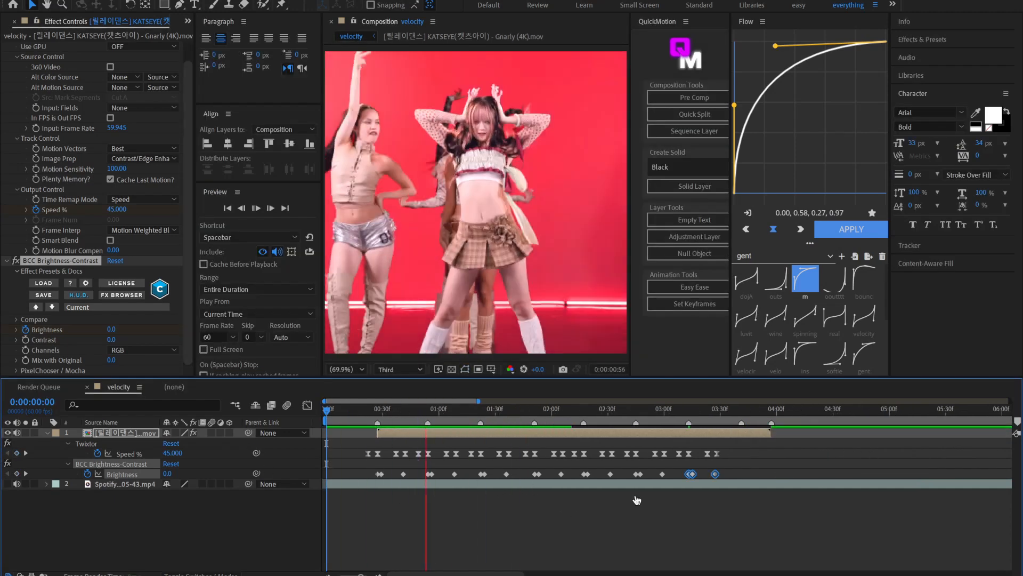
pyautogui.click(361, 411)
pyautogui.press('space')
pyautogui.press('space')
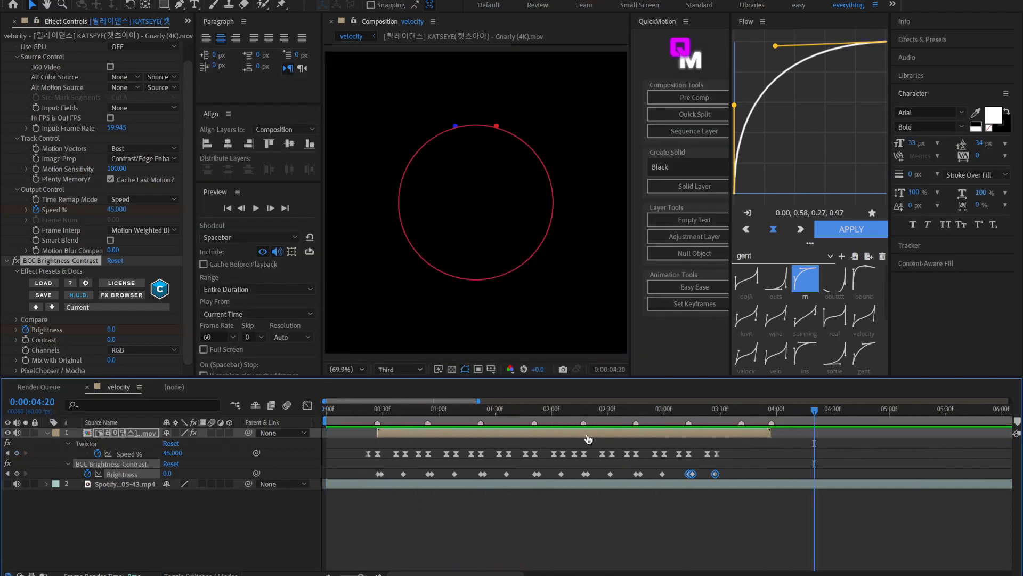
# Add a Brightness keyframe of 0 at the eighth beat marker and one of 10 two frames further on, at 0:00:03:43
pyautogui.rightClick(741, 423)
pyautogui.click(763, 443)
pyautogui.click(17, 474)
pyautogui.press('pagedown')
pyautogui.press('pagedown')
pyautogui.click(167, 474)
pyautogui.write('10')
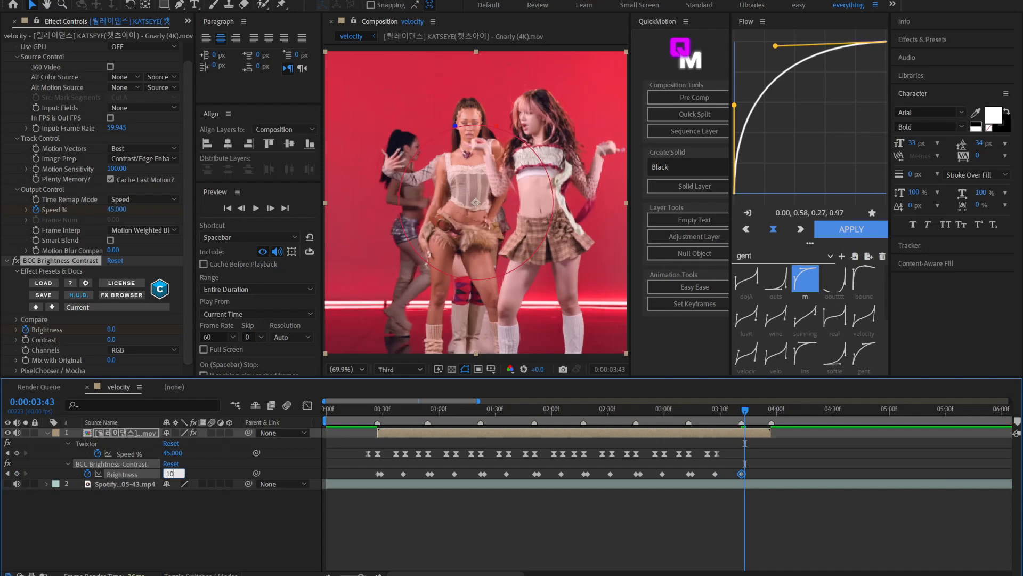
pyautogui.press('Return')
# Add a closing Brightness keyframe of 0 just before the dance clip's end
pyautogui.click(751, 499)
pyautogui.click(765, 410)
pyautogui.click(169, 474)
pyautogui.write('0')
pyautogui.press('Return')
# Apply the S_BlurMoCurves effect to the dance clip, with the playhead at the clip's start
pyautogui.click(391, 437)
pyautogui.press('i')
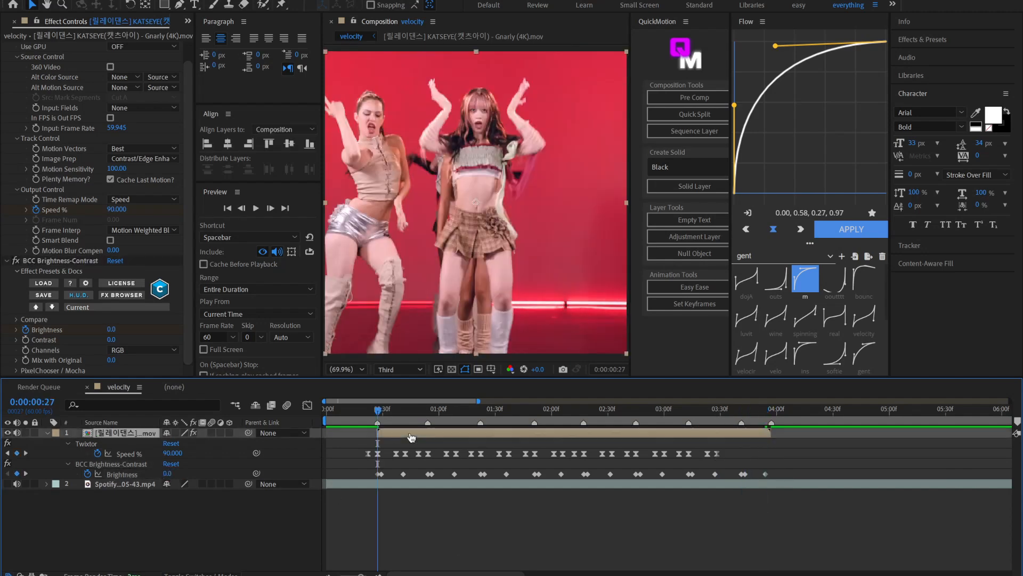
pyautogui.hotkey('ctrl', 'space')
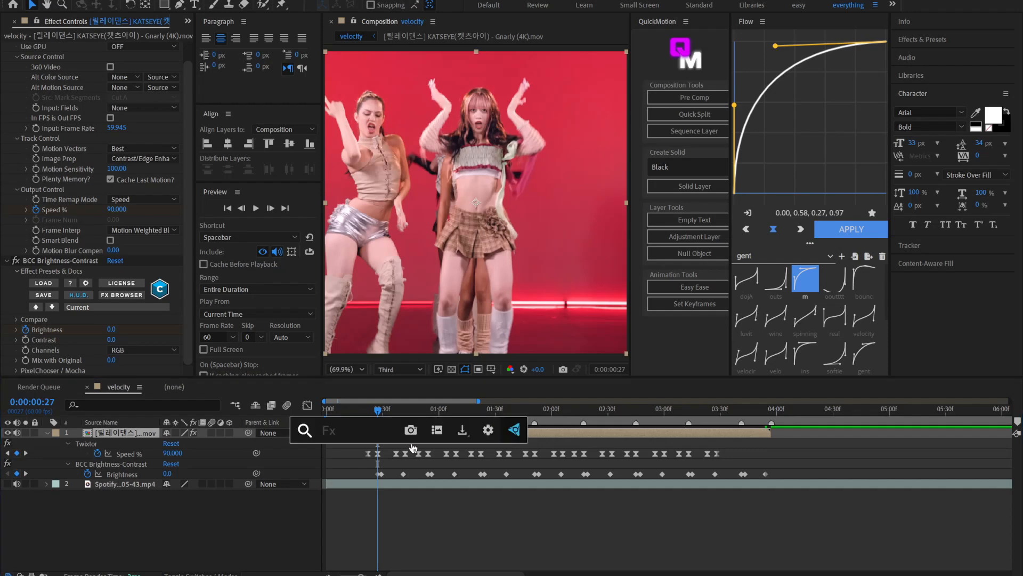
pyautogui.write('blur')
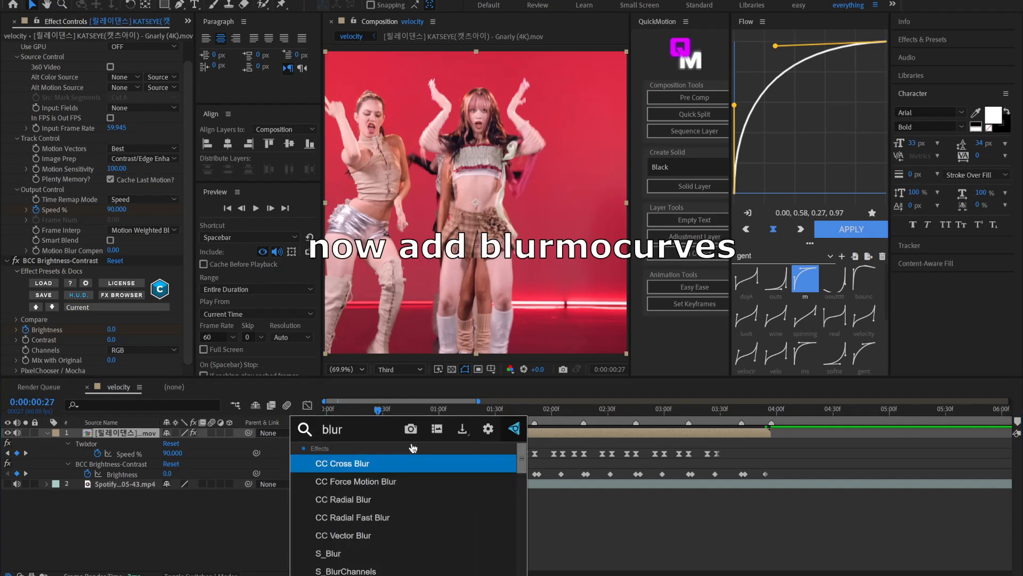
pyautogui.write('mo')
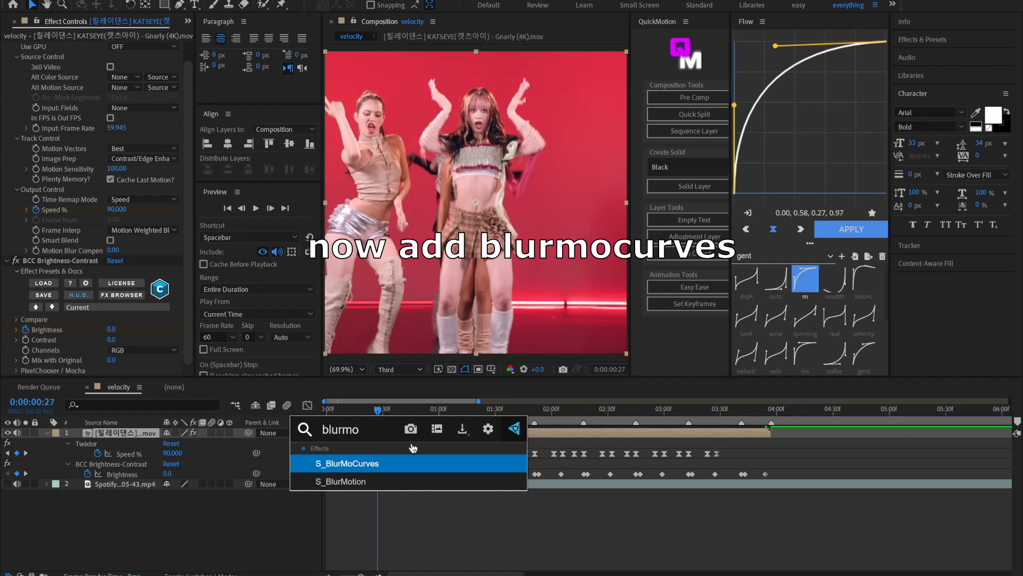
pyautogui.click(400, 464)
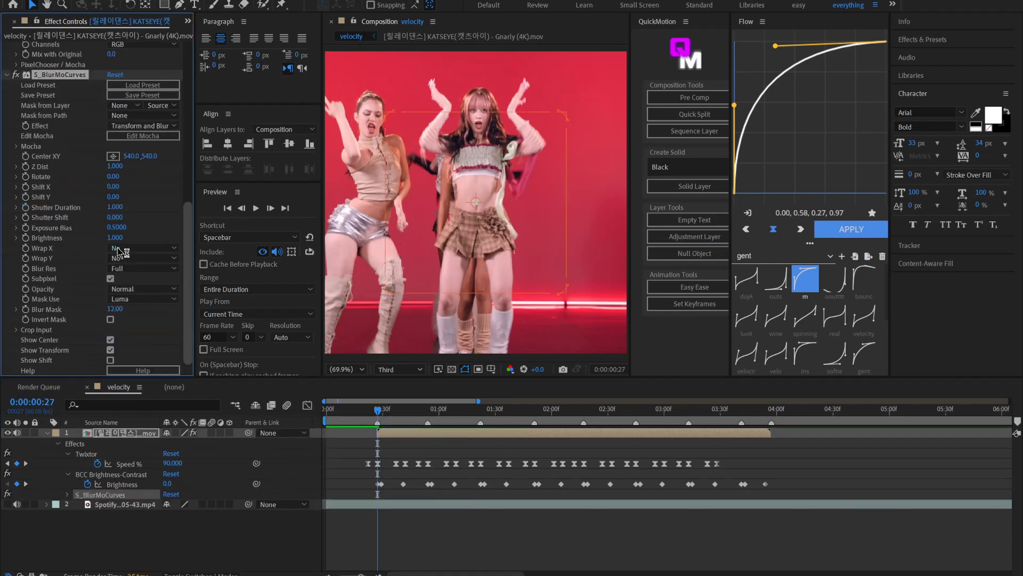
# Set a Z Dist keyframe of 1.000 at the clip's start and reveal the clip's keyframed properties in the timeline
pyautogui.click(25, 167)
pyautogui.click(418, 438)
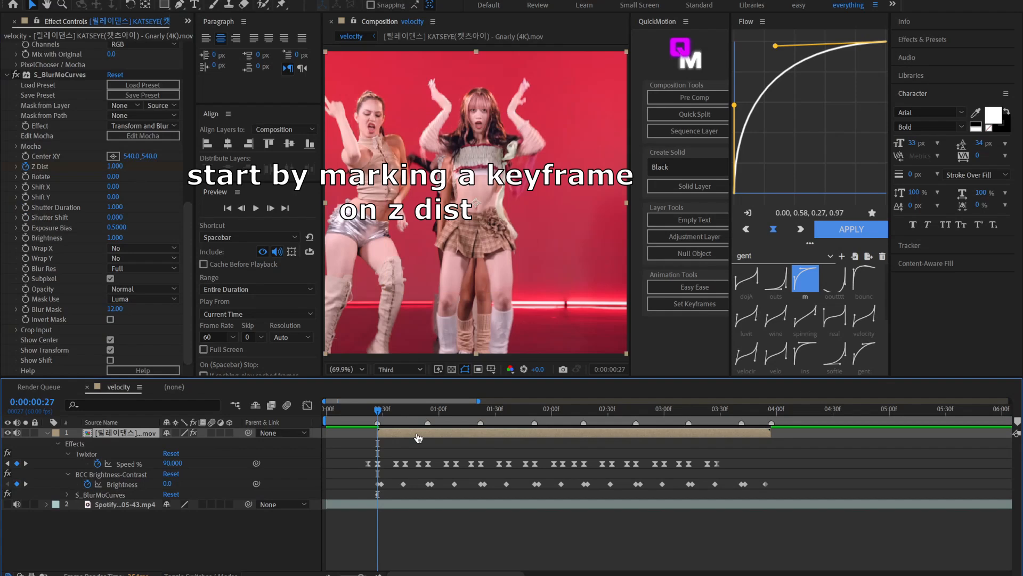
pyautogui.press('u')
pyautogui.press('u')
pyautogui.press('u')
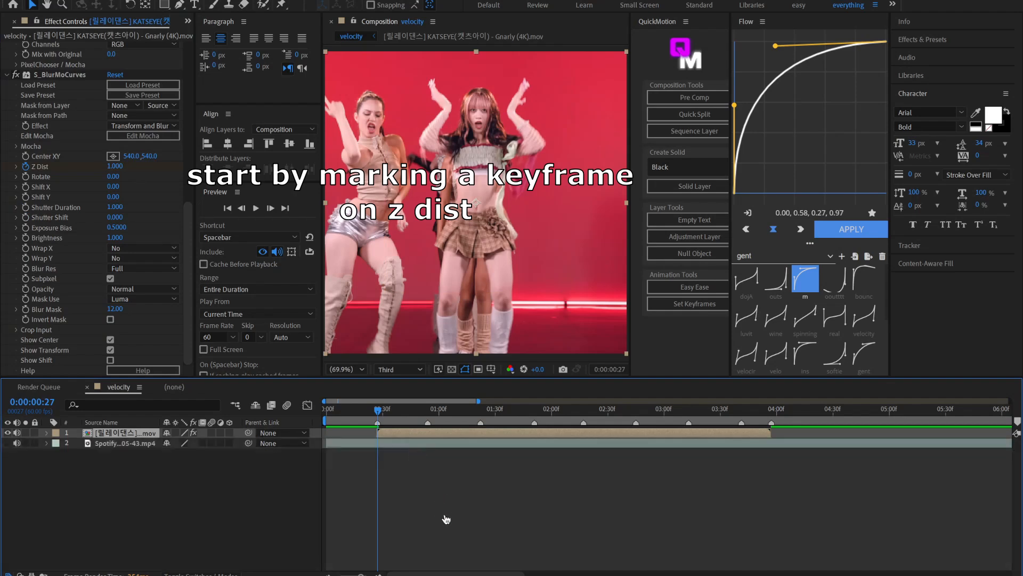
pyautogui.click(446, 519)
pyautogui.press('u')
pyautogui.click(392, 437)
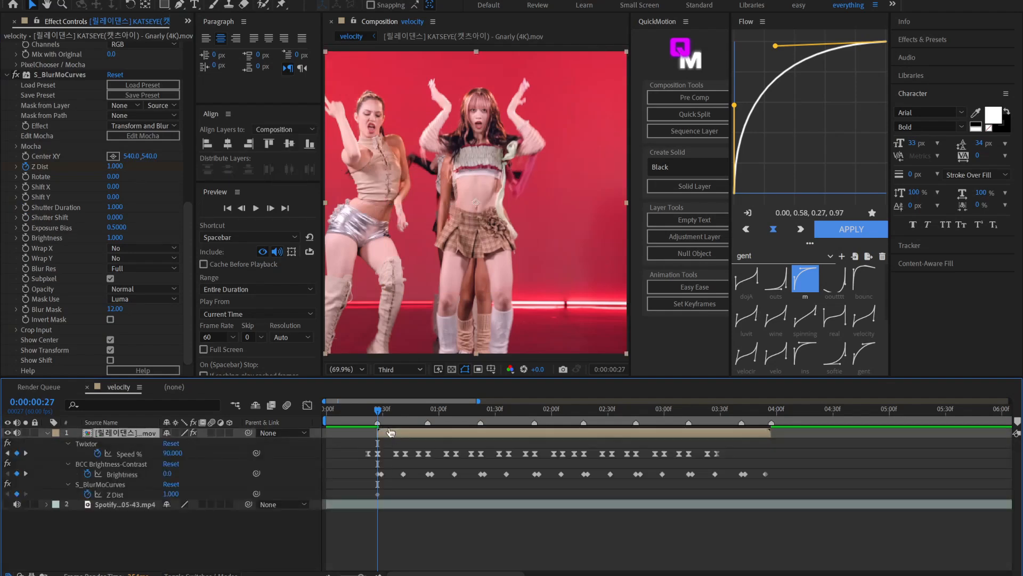
# Add Z Dist keyframes of 0.9 at the second beat marker, 0:00:00:54, and 1 at the third, 0:00:01:22
pyautogui.click(433, 411)
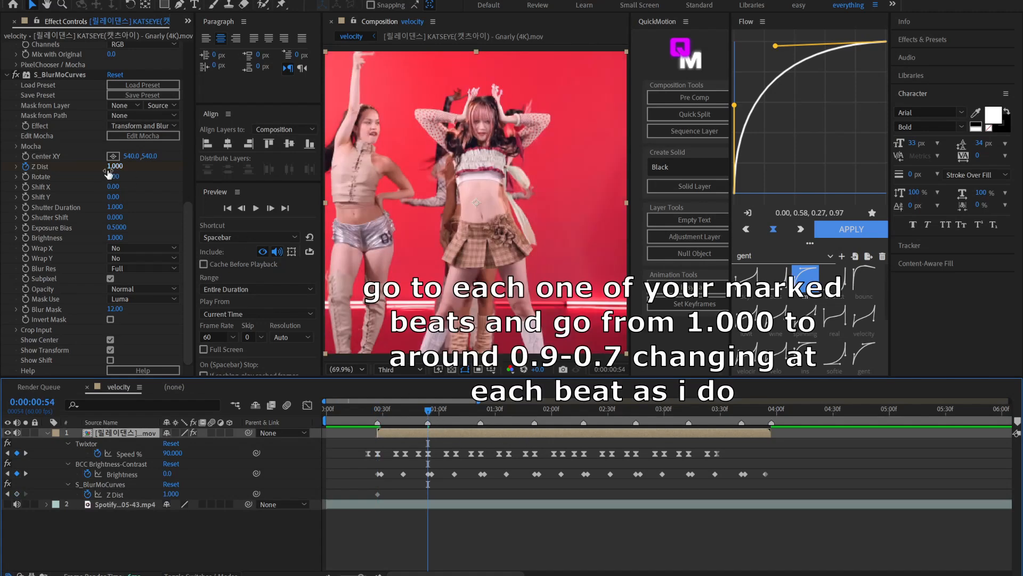
pyautogui.click(113, 166)
pyautogui.write('0.')
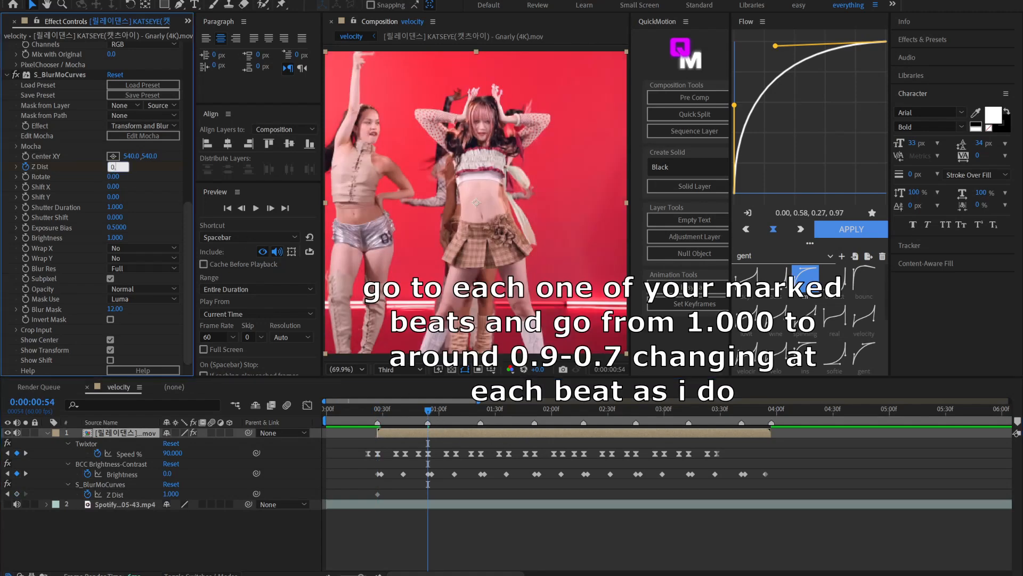
pyautogui.write('9')
pyautogui.press('Return')
pyautogui.click(481, 411)
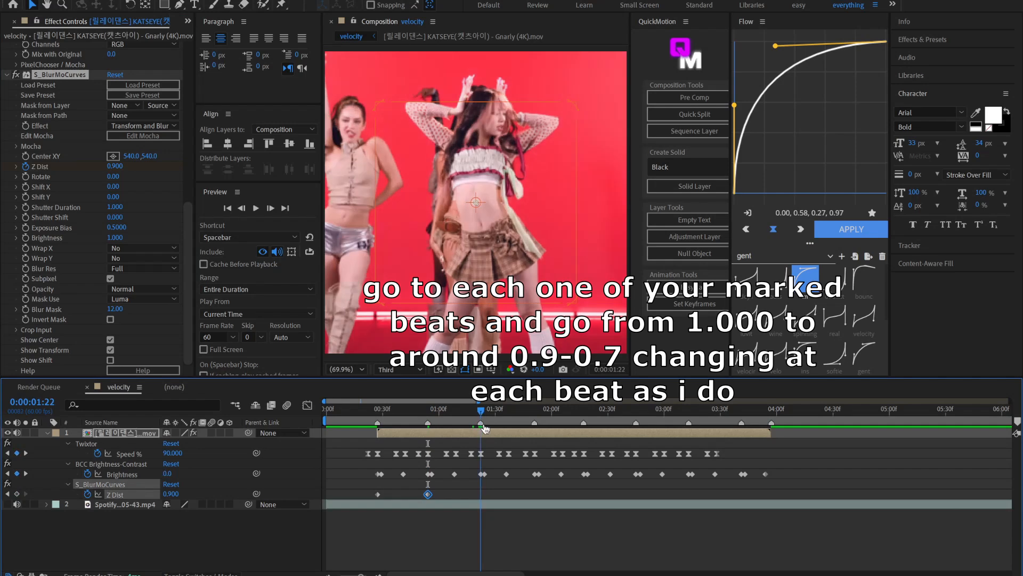
pyautogui.click(114, 167)
pyautogui.write('1')
pyautogui.press('Return')
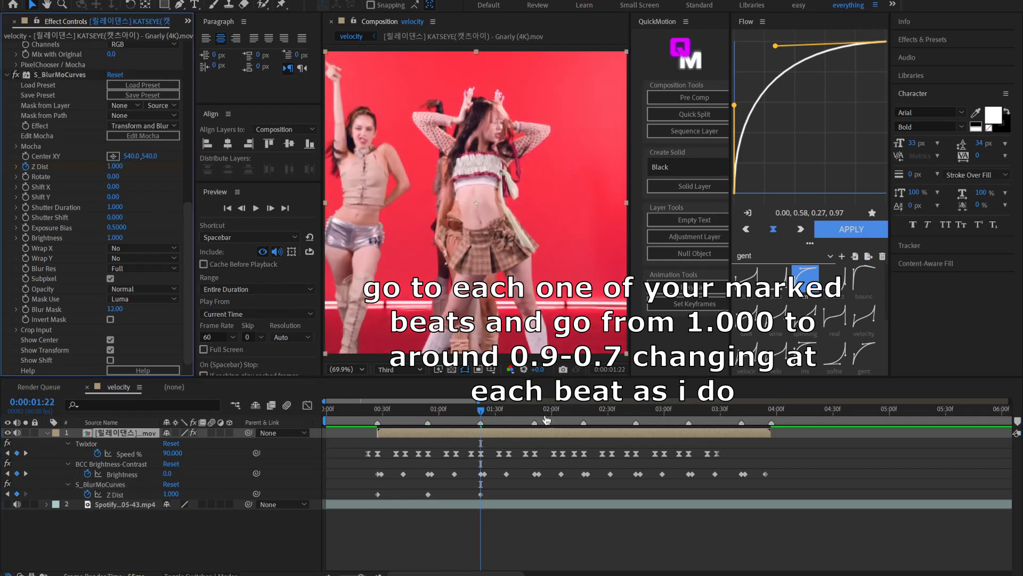
# Add Z Dist keyframes of 0.8 at the fourth beat marker and 0.7 at the fifth, 0:00:02:17
pyautogui.click(535, 411)
pyautogui.click(116, 166)
pyautogui.write('0.8')
pyautogui.press('Return')
pyautogui.click(584, 411)
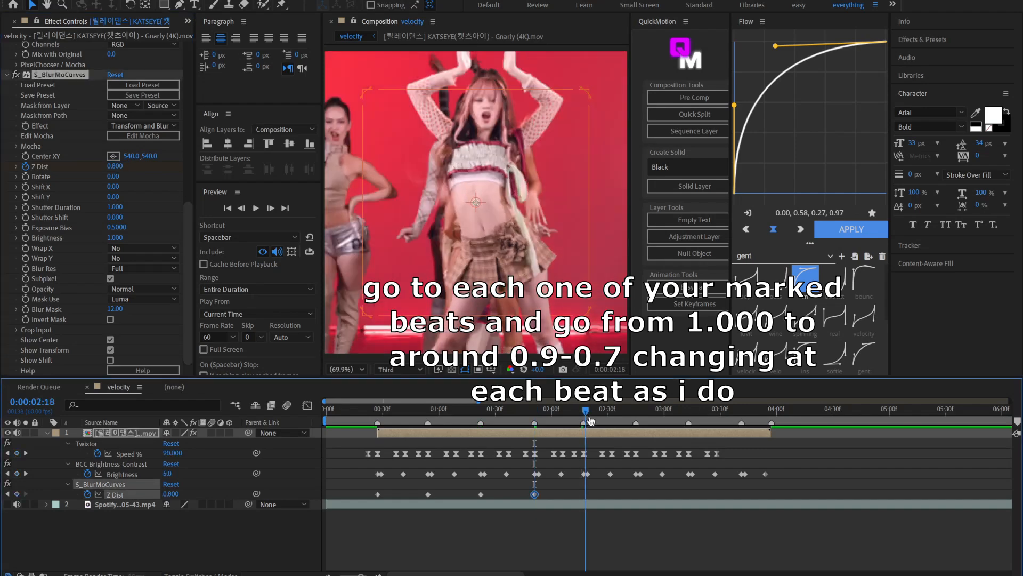
pyautogui.click(109, 166)
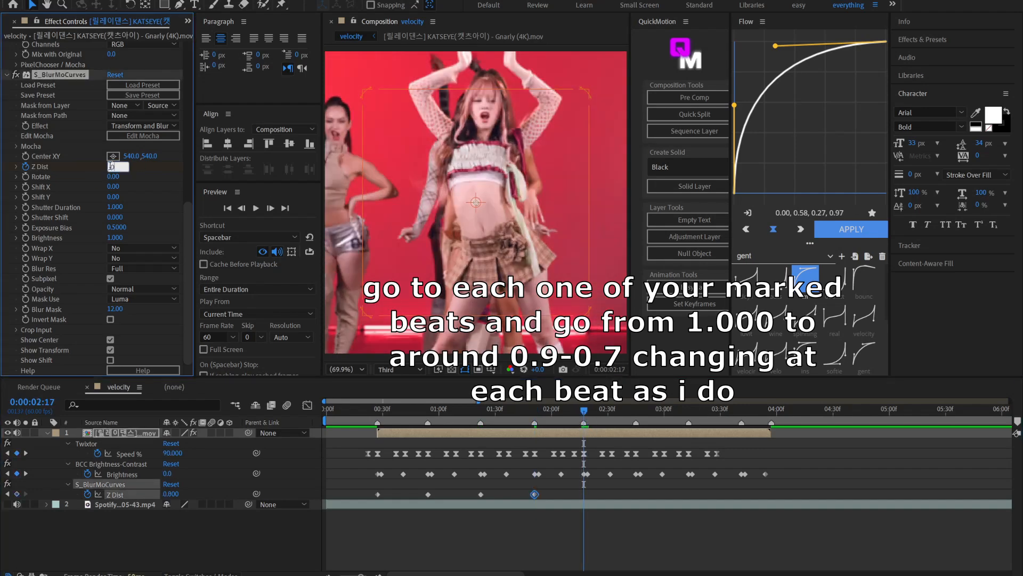
pyautogui.write('0.7')
pyautogui.press('Return')
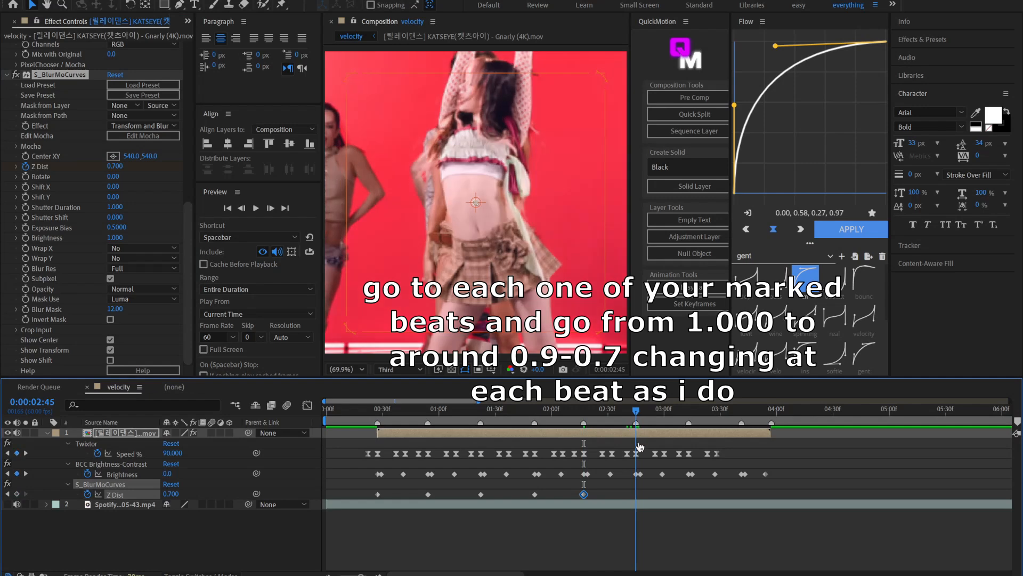
# Add a Z Dist keyframe of 1 at the sixth beat marker, 0:00:02:45
pyautogui.click(114, 167)
pyautogui.write('1')
pyautogui.press('Return')
# Add a Z Dist keyframe of 0.9 at the seventh beat marker, 0:00:03:13
pyautogui.click(689, 421)
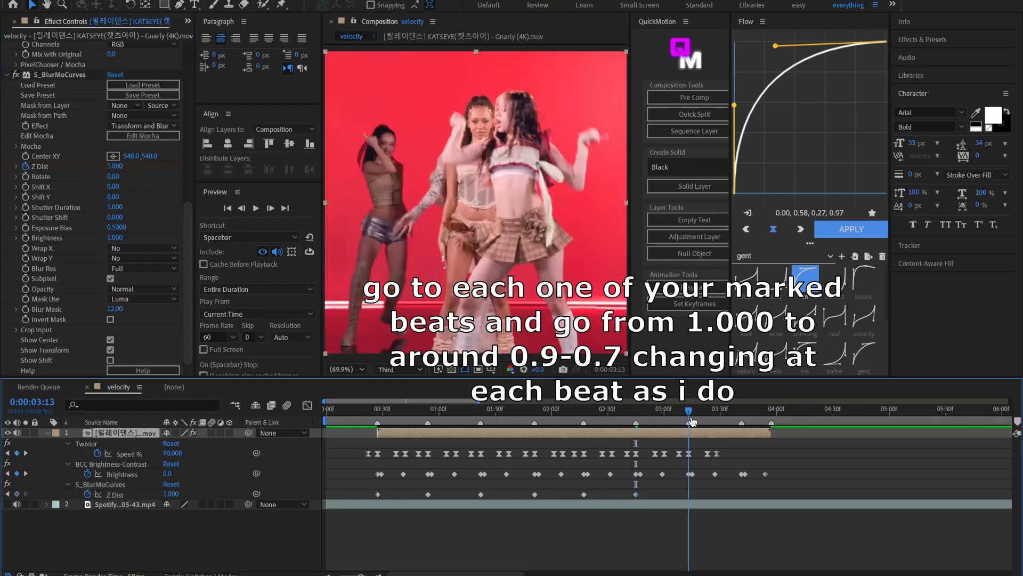
pyautogui.click(115, 166)
pyautogui.write('0')
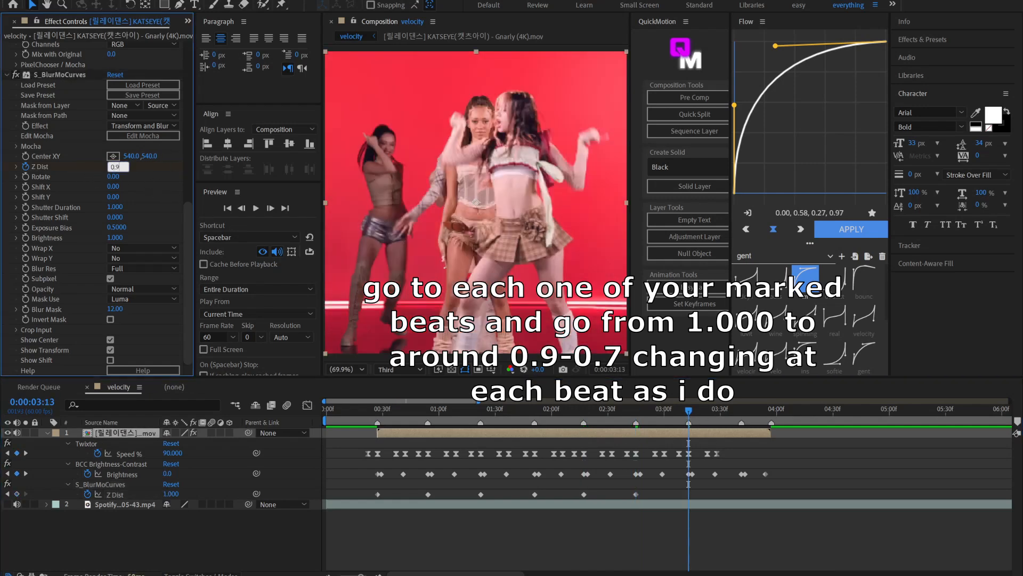
pyautogui.write('.9')
pyautogui.press('Return')
# Add Z Dist keyframes of 0.8 at the eighth beat marker, 0:00:03:41, and 1 at the clip's end, 0:00:03:56
pyautogui.click(744, 419)
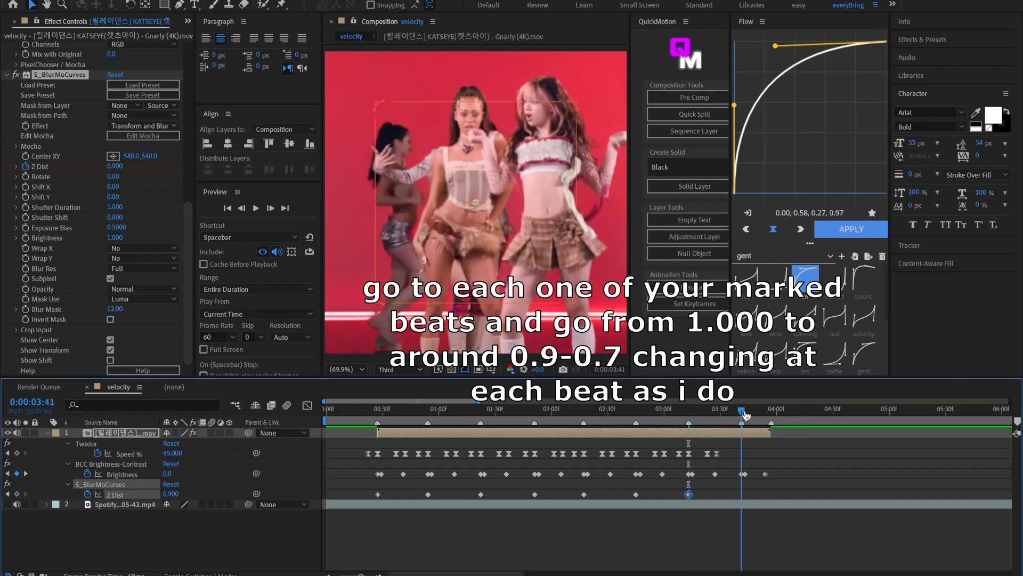
pyautogui.click(116, 166)
pyautogui.write('0.8')
pyautogui.press('Return')
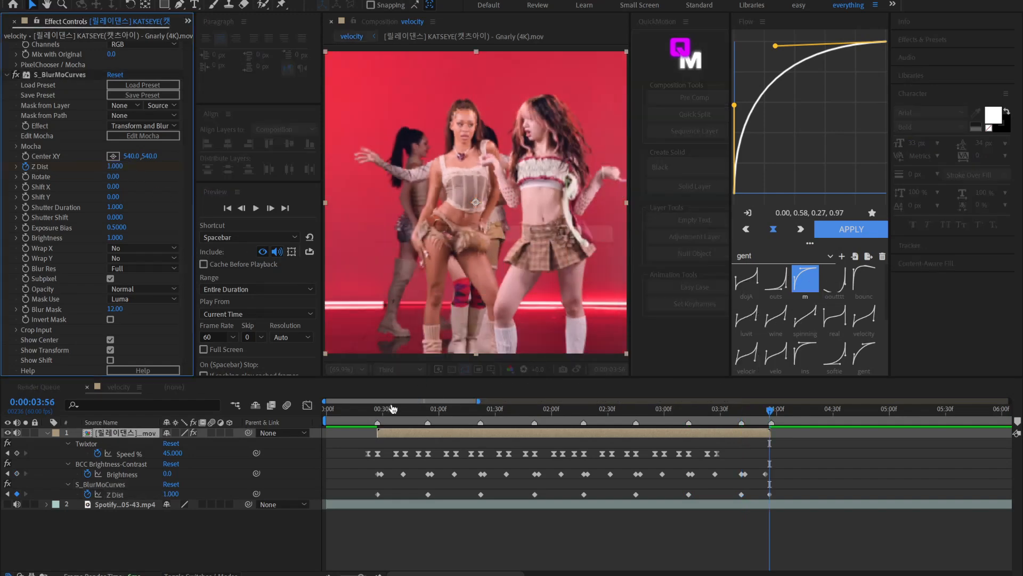
# Apply Easy Ease to all of the clip's Z Dist keyframes
pyautogui.press('Home')
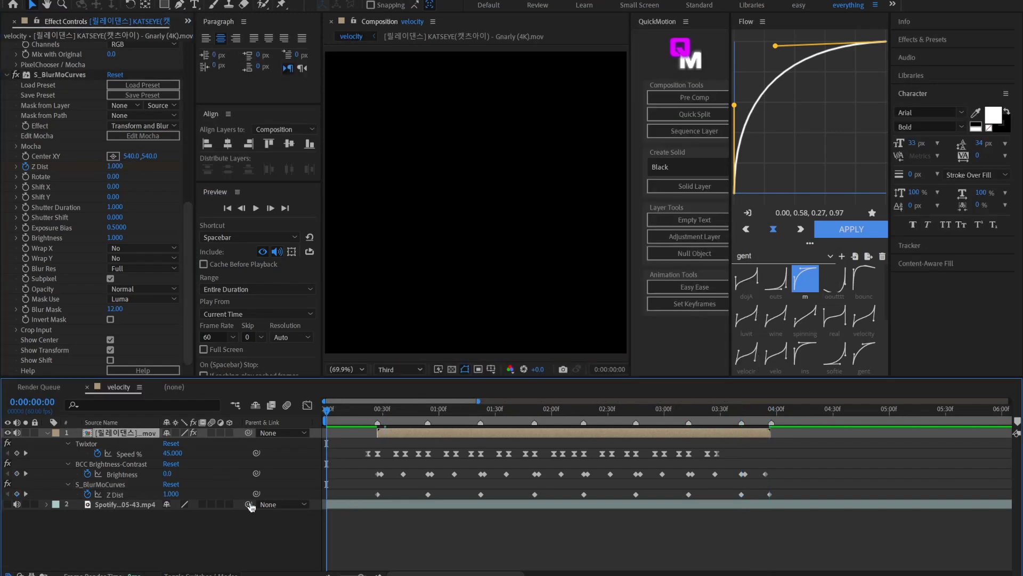
pyautogui.click(115, 495)
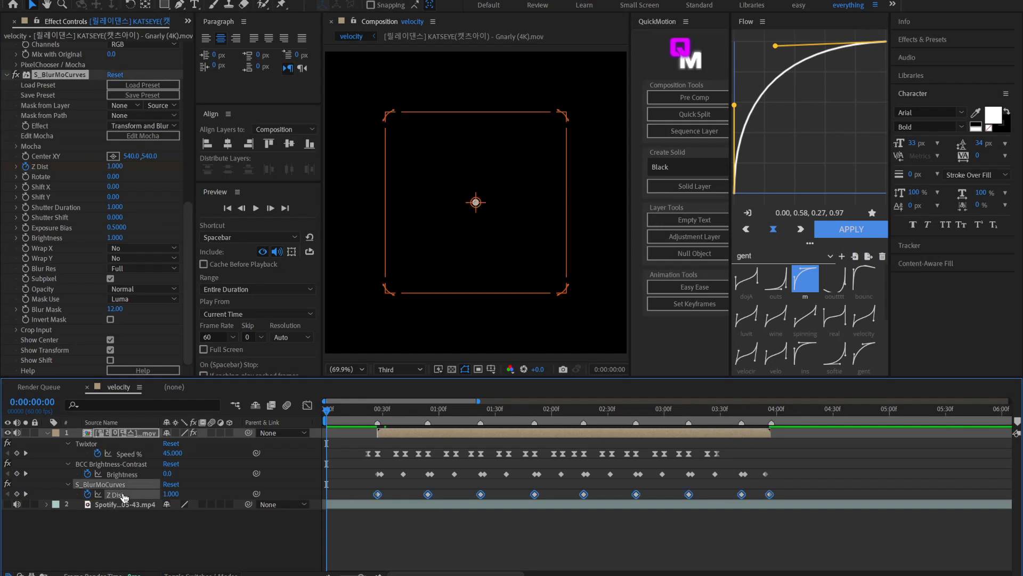
pyautogui.rightClick(376, 495)
pyautogui.moveTo(442, 487)
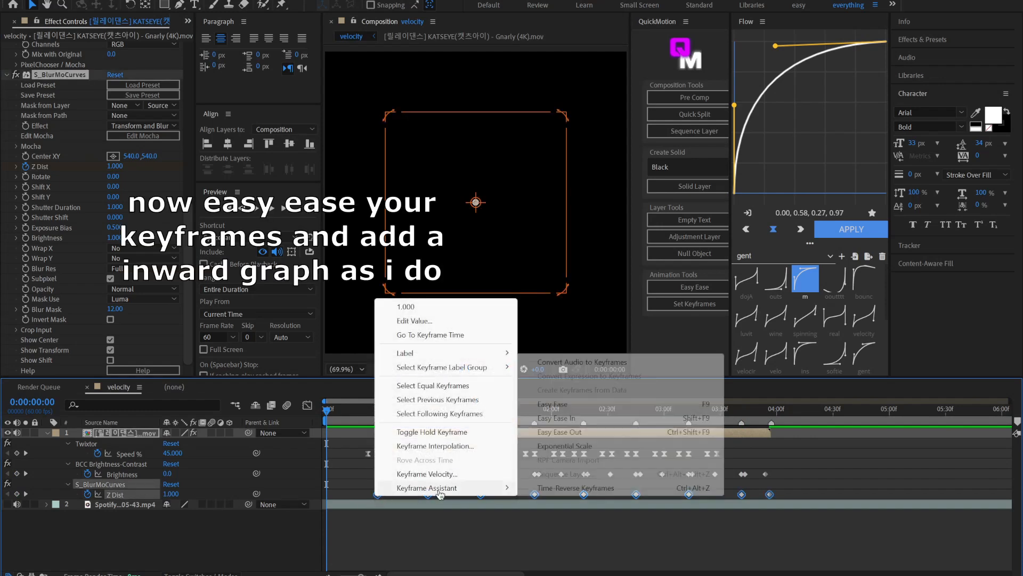
pyautogui.click(565, 409)
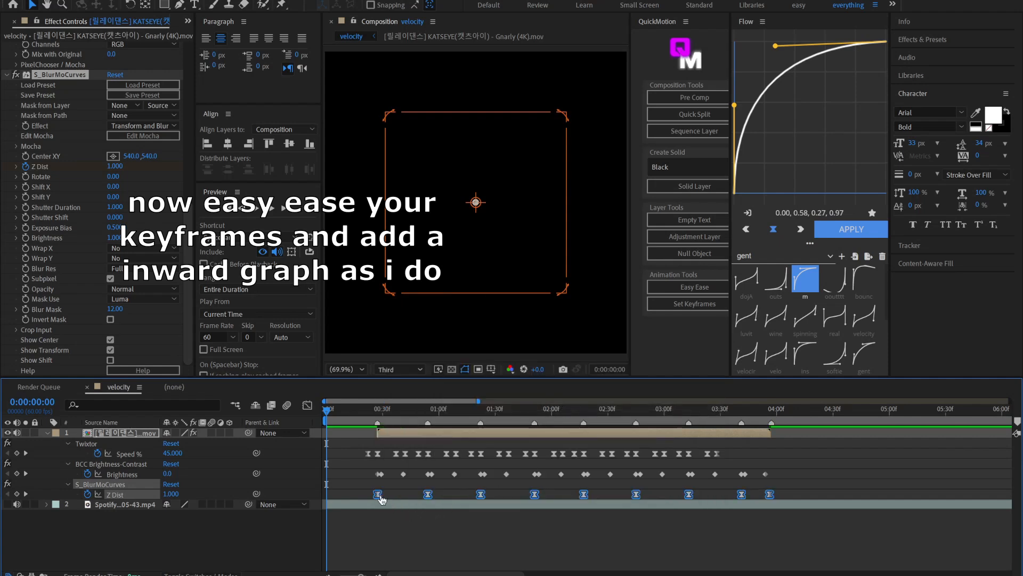
# Reshape the first Z Dist segment in the graph editor into a steep start with a long, gradual finish
pyautogui.click(307, 405)
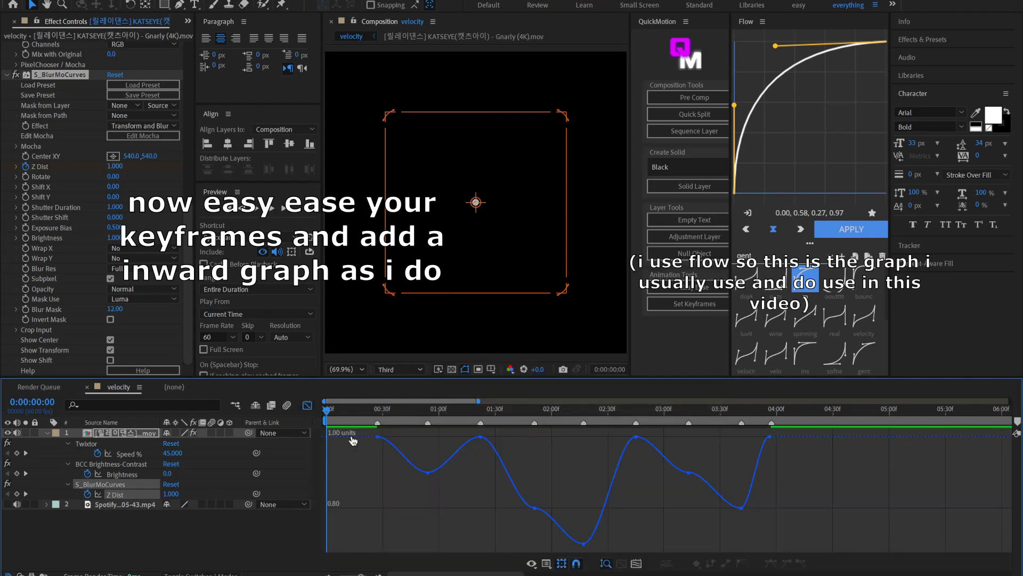
pyautogui.click(307, 405)
pyautogui.click(137, 495)
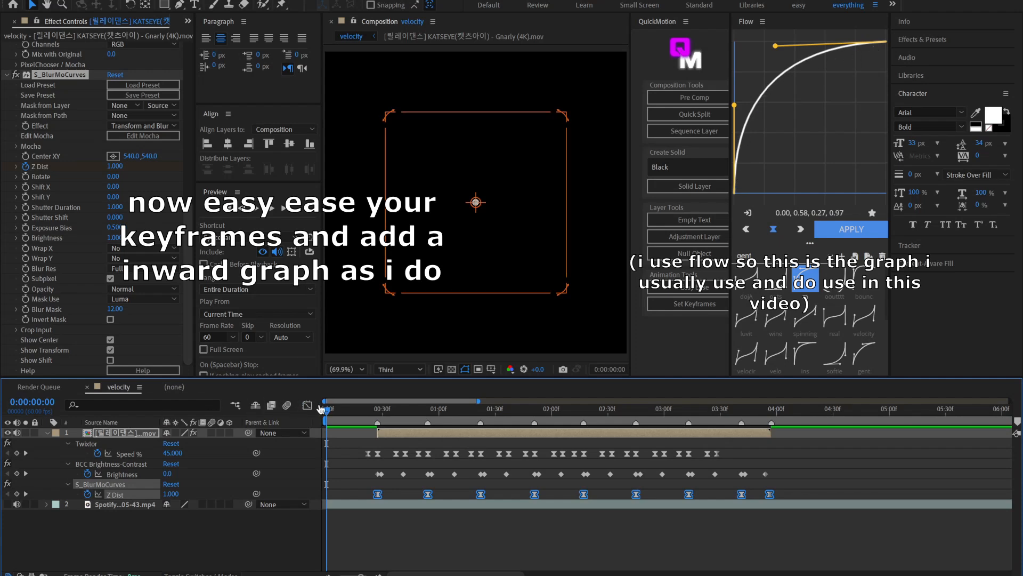
pyautogui.click(307, 405)
pyautogui.click(405, 463)
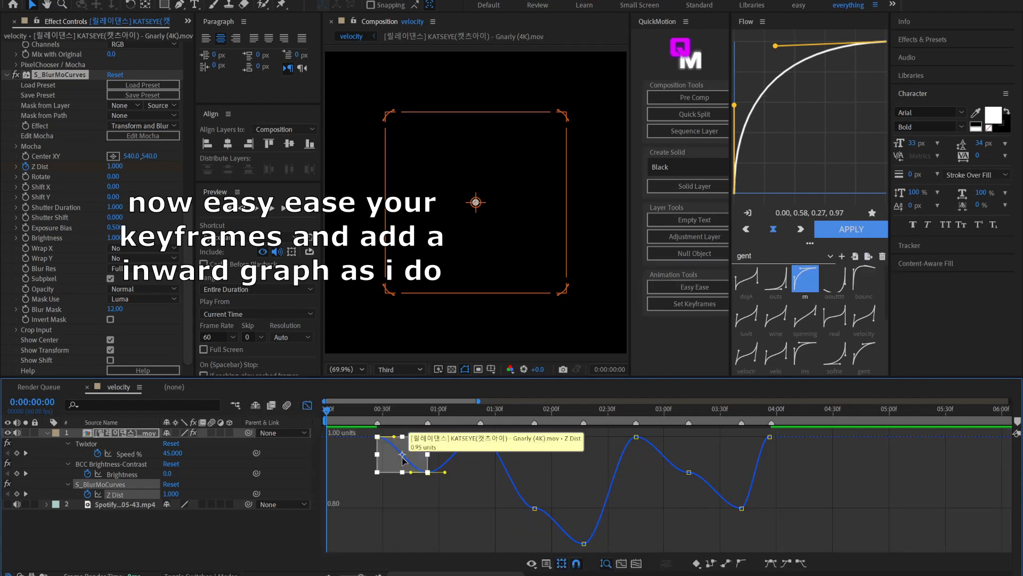
pyautogui.press('=')
pyautogui.press('=')
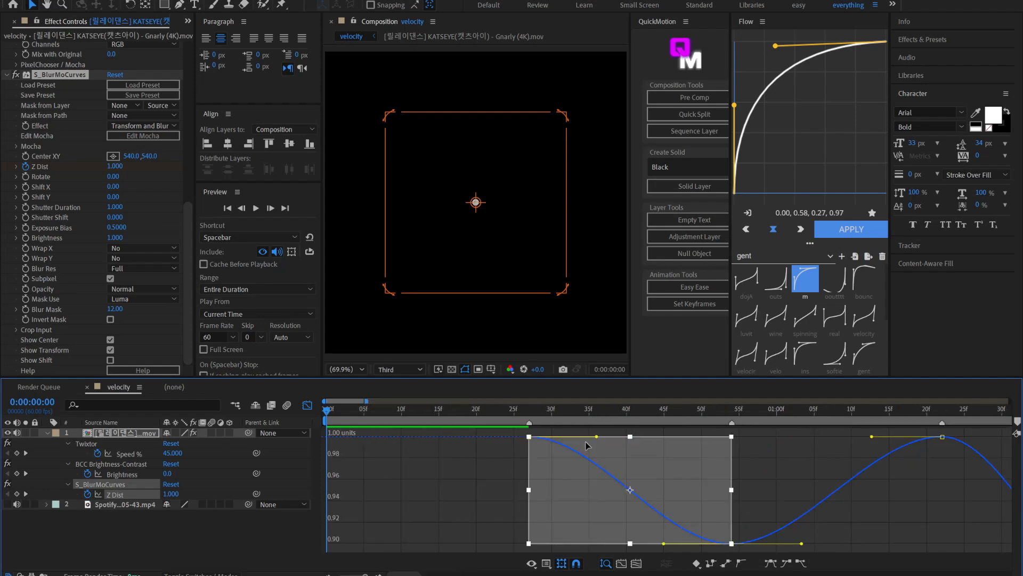
pyautogui.moveTo(597, 437); pyautogui.dragTo(541, 513)
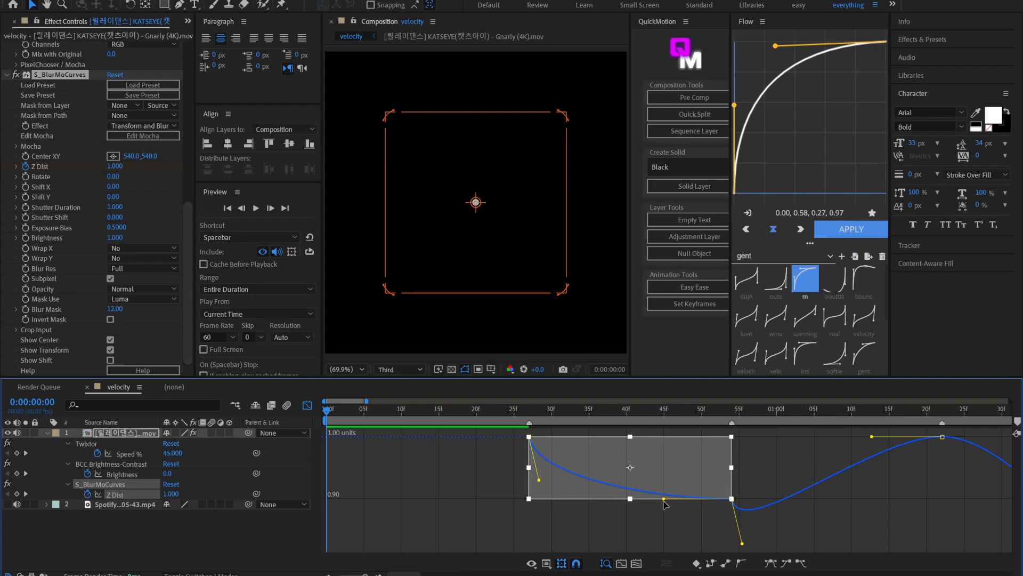
pyautogui.moveTo(664, 498); pyautogui.dragTo(577, 500)
pyautogui.click(307, 405)
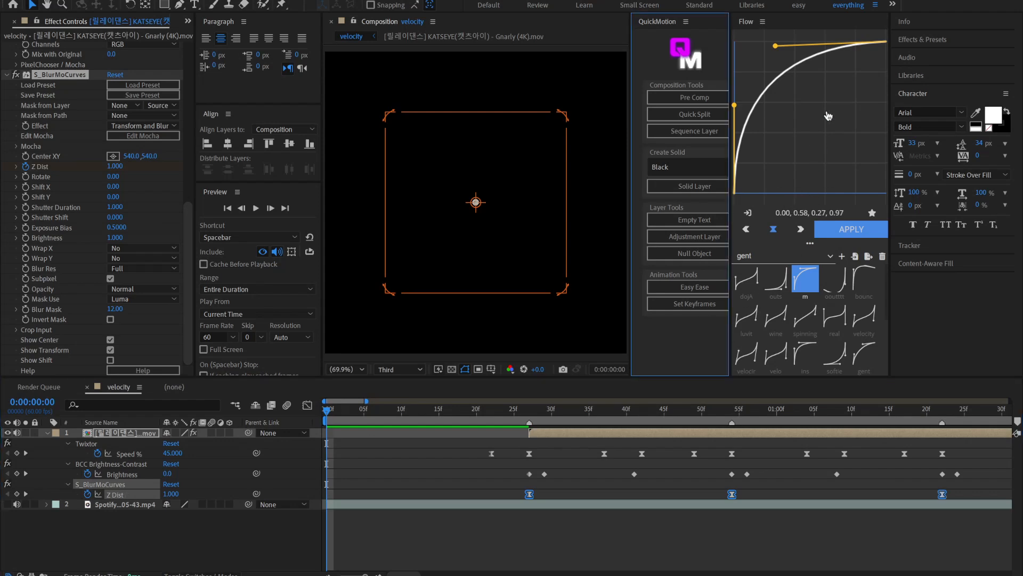
# Apply the Flow curve 0.00, 0.58, 0.27, 0.97 to all Z Dist keyframes and preview the composition
pyautogui.click(851, 229)
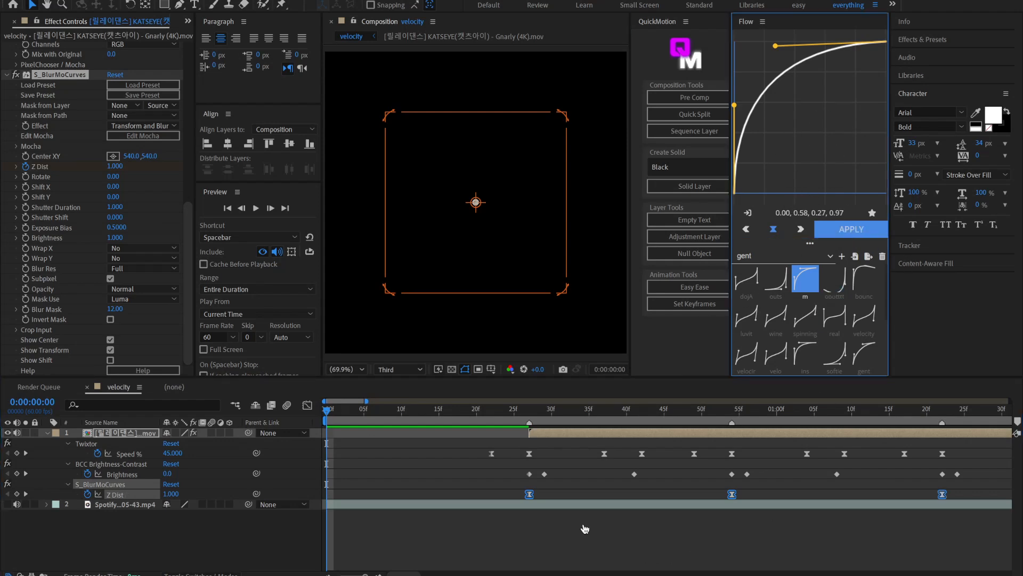
pyautogui.scroll(-5, 552, 513)
pyautogui.click(553, 512)
pyautogui.press('space')
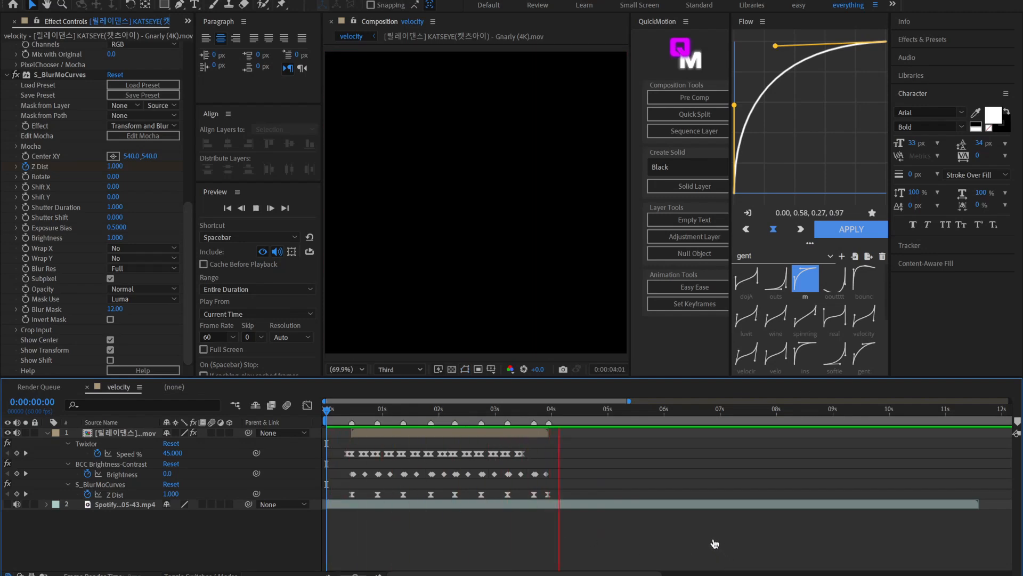
pyautogui.press('space')
# Start keyframing Rotate in S_BlurMoCurves with 0 at the clip's start, 0:00:00:27, and -3 at the second beat marker, 0:00:00:54
pyautogui.click(355, 432)
pyautogui.press('i')
pyautogui.press('=')
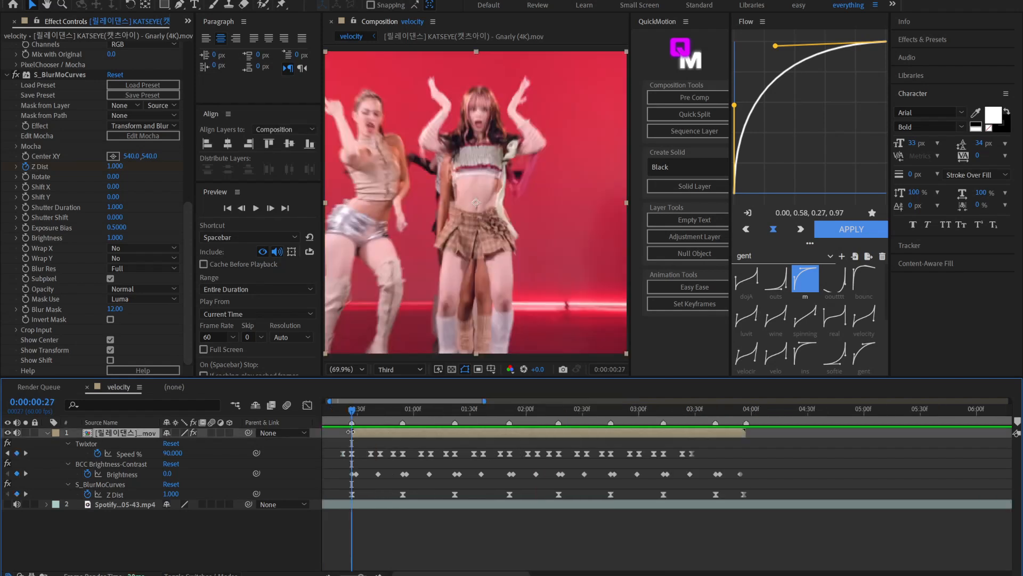
pyautogui.click(25, 177)
pyautogui.click(403, 409)
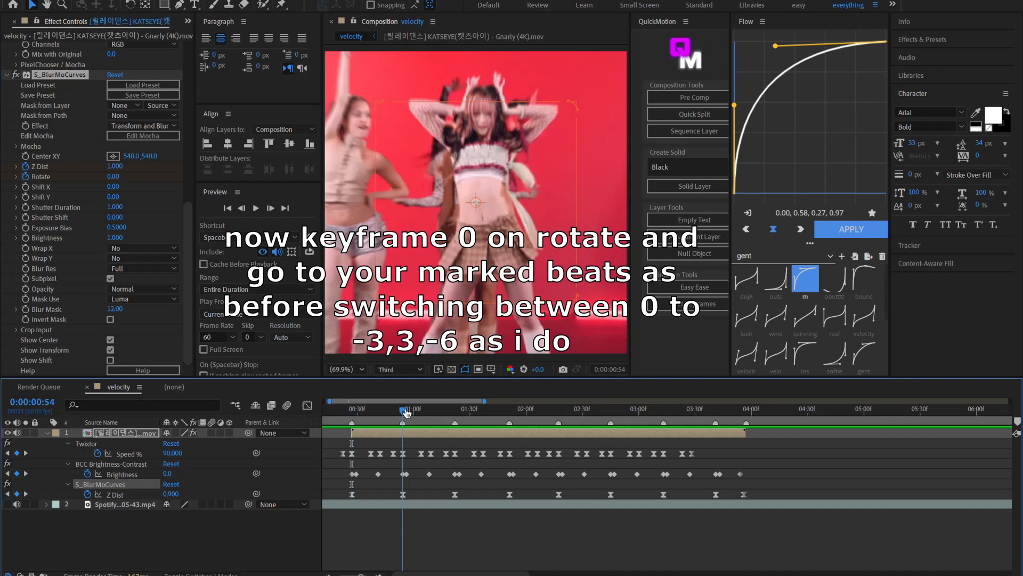
pyautogui.moveTo(116, 178); pyautogui.dragTo(114, 178)
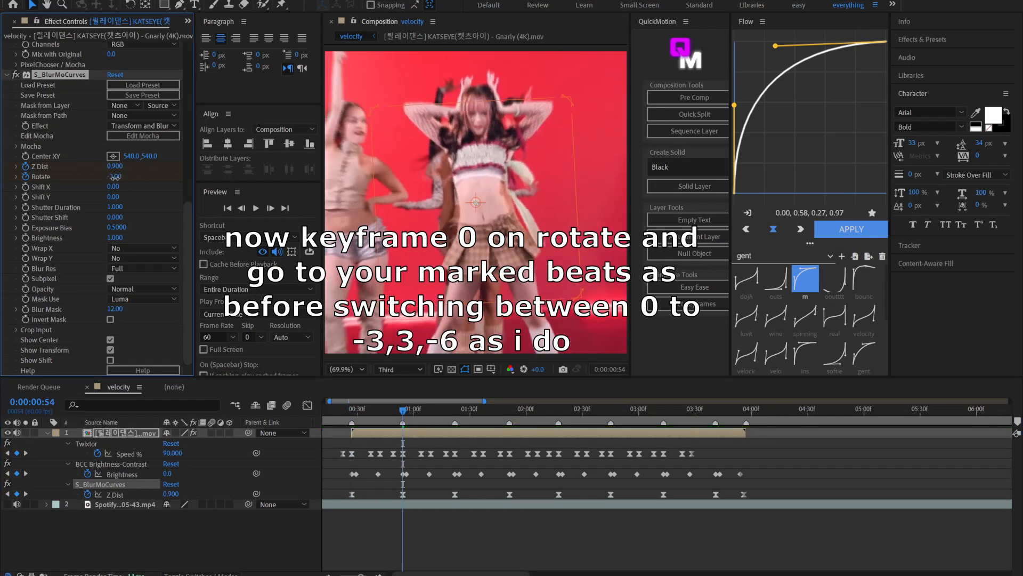
# Add Rotate keyframes at the third beat marker, 0:00:01:22, and the fourth, using 3 at the fourth
pyautogui.click(454, 410)
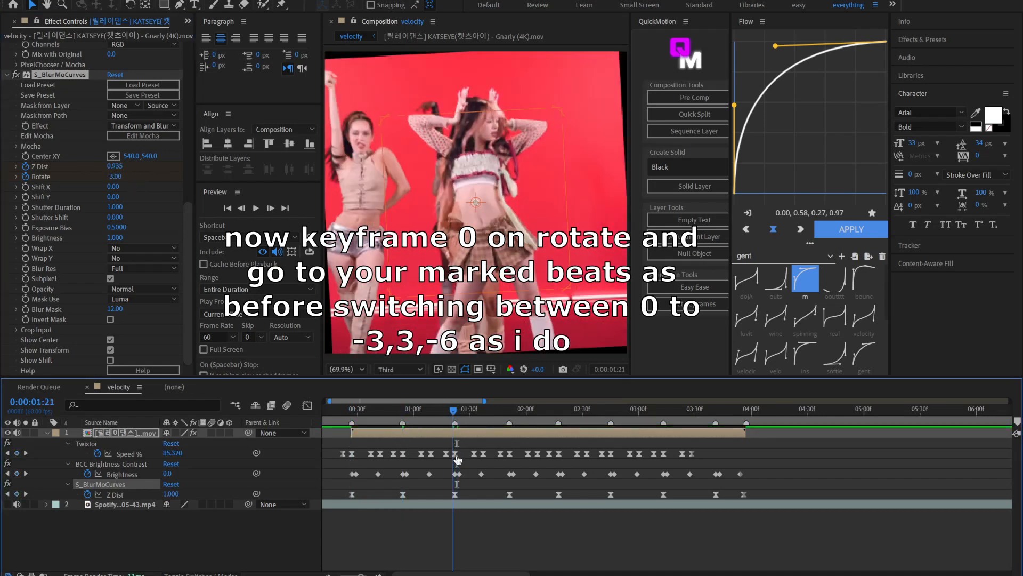
pyautogui.click(455, 411)
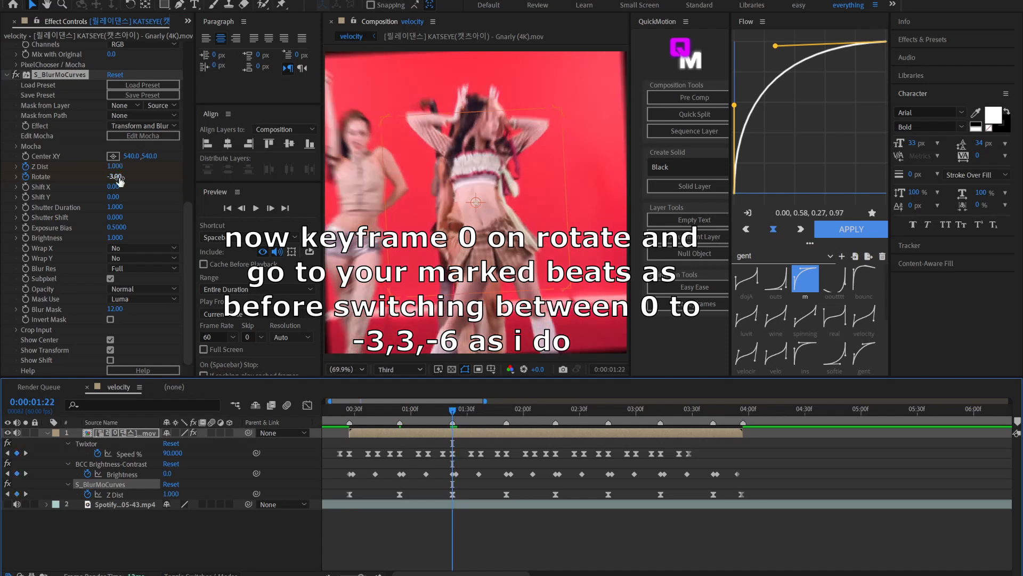
pyautogui.moveTo(119, 182); pyautogui.dragTo(121, 184)
pyautogui.press('k')
pyautogui.press('k')
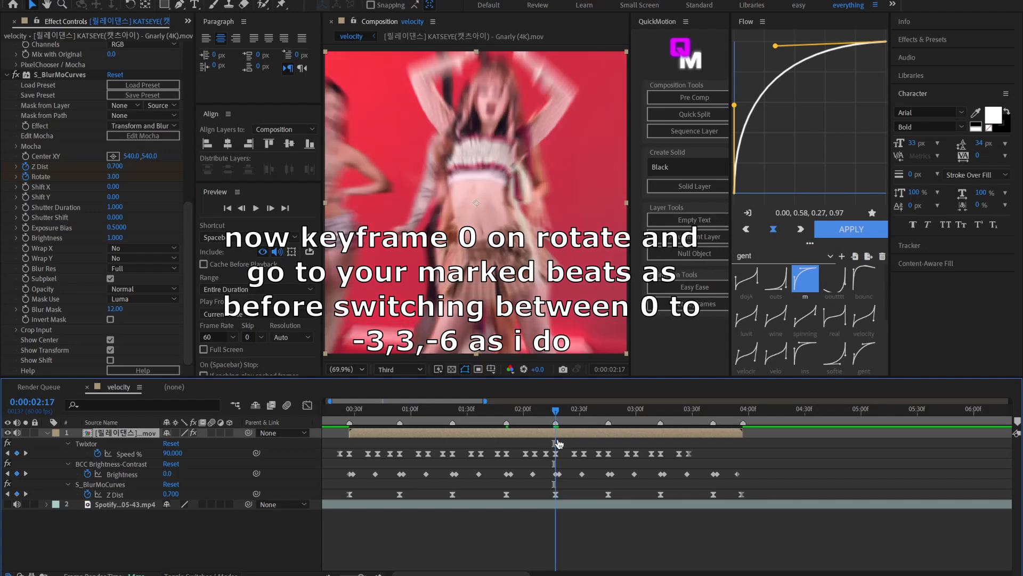
# Add Rotate keyframes of -6 at the fifth beat marker, 0:00:02:17, and 0 at the sixth, 0:00:02:45
pyautogui.click(115, 177)
pyautogui.press('BackSpace')
pyautogui.write('-6')
pyautogui.press('Return')
pyautogui.press('k')
pyautogui.click(119, 177)
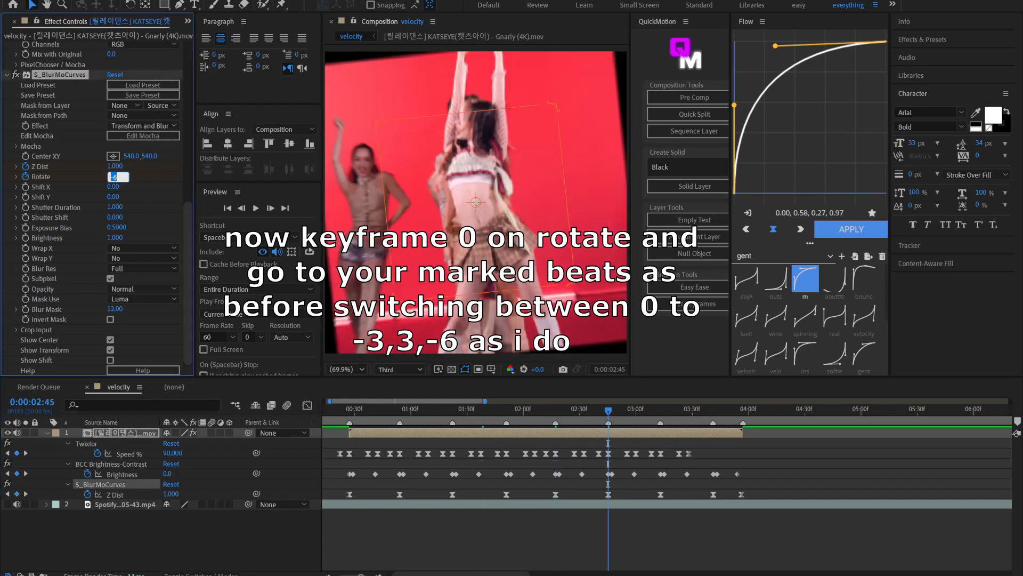
pyautogui.write('0')
pyautogui.press('Return')
# Add Rotate keyframes of 3 at the seventh beat marker, 0:00:03:13, and -6 at the eighth, 0:00:03:41
pyautogui.click(661, 413)
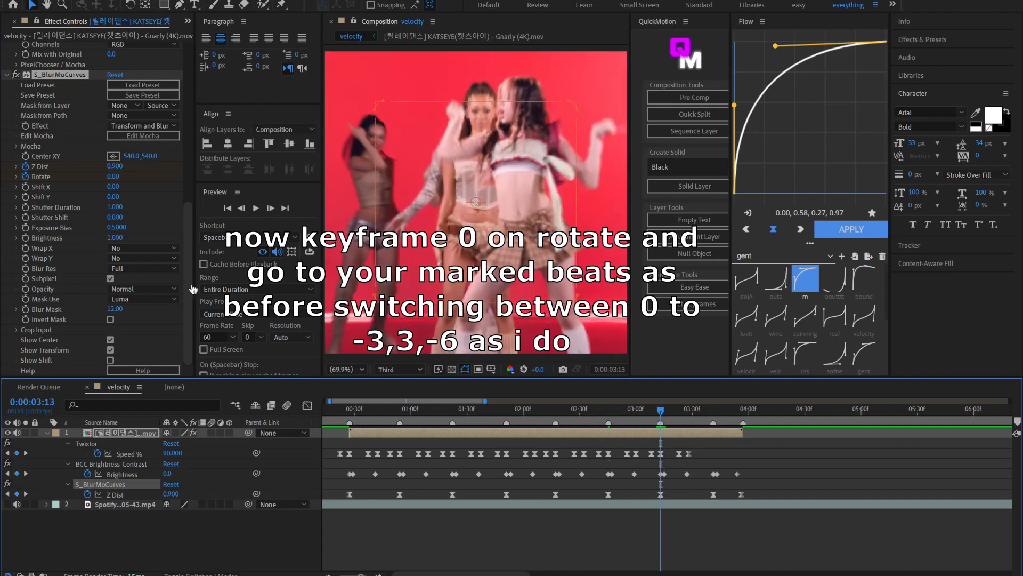
pyautogui.click(115, 176)
pyautogui.write('3')
pyautogui.press('Return')
pyautogui.click(714, 412)
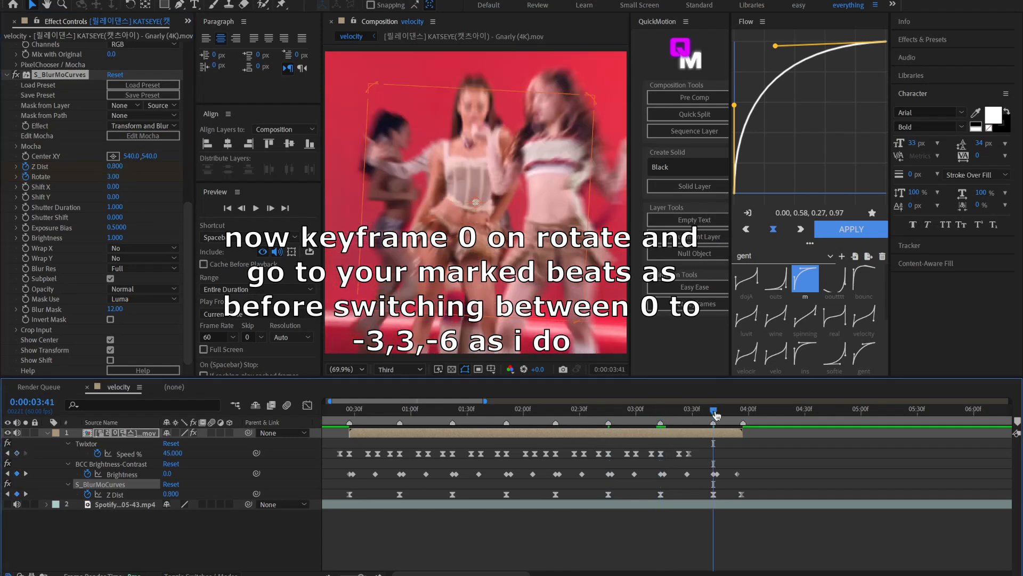
pyautogui.click(115, 177)
pyautogui.click(752, 425)
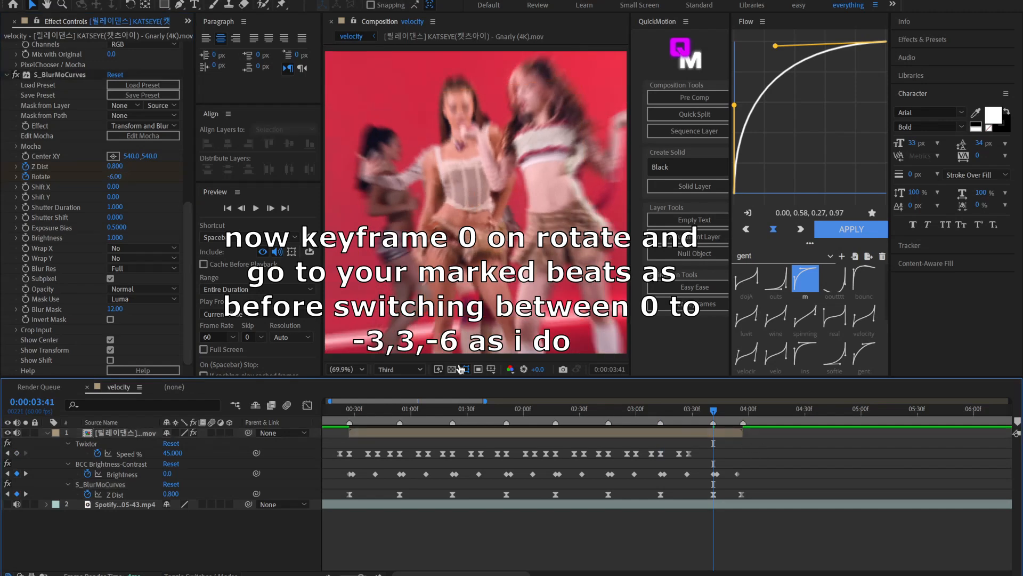
# Add a Rotate keyframe of 0 at the clip's end, 0:00:03:56, and reveal the clip's keyframed properties in the timeline
pyautogui.click(404, 434)
pyautogui.press('o')
pyautogui.click(115, 177)
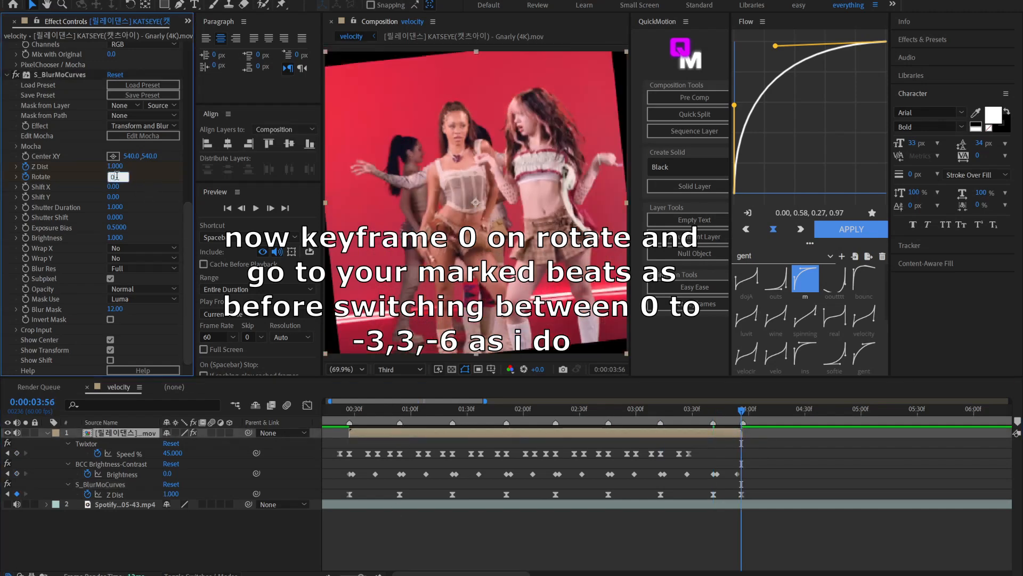
pyautogui.write('0')
pyautogui.press('Return')
pyautogui.press('u')
pyautogui.press('u')
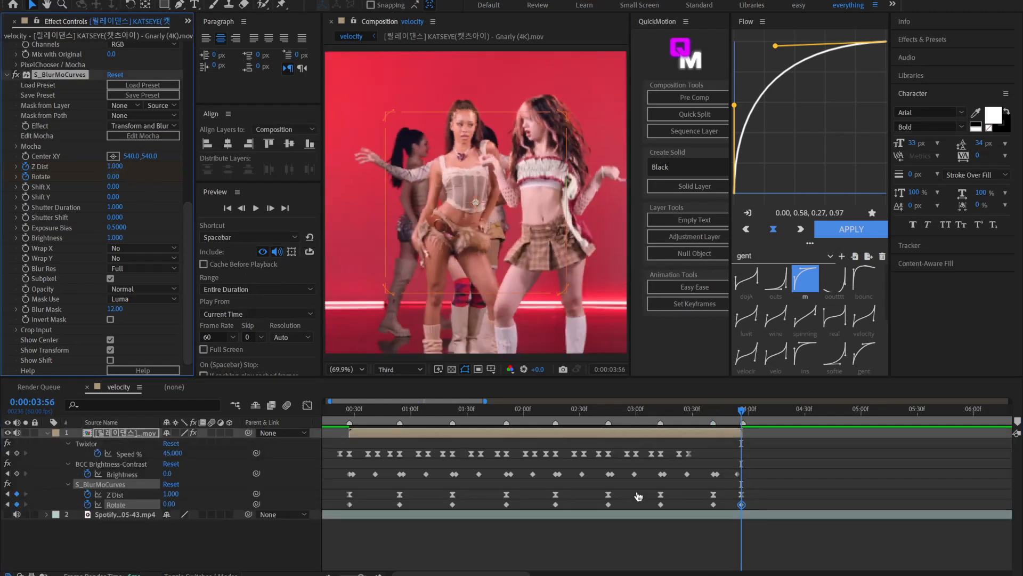
# Apply Easy Ease to all of the clip's Rotate keyframes
pyautogui.click(116, 505)
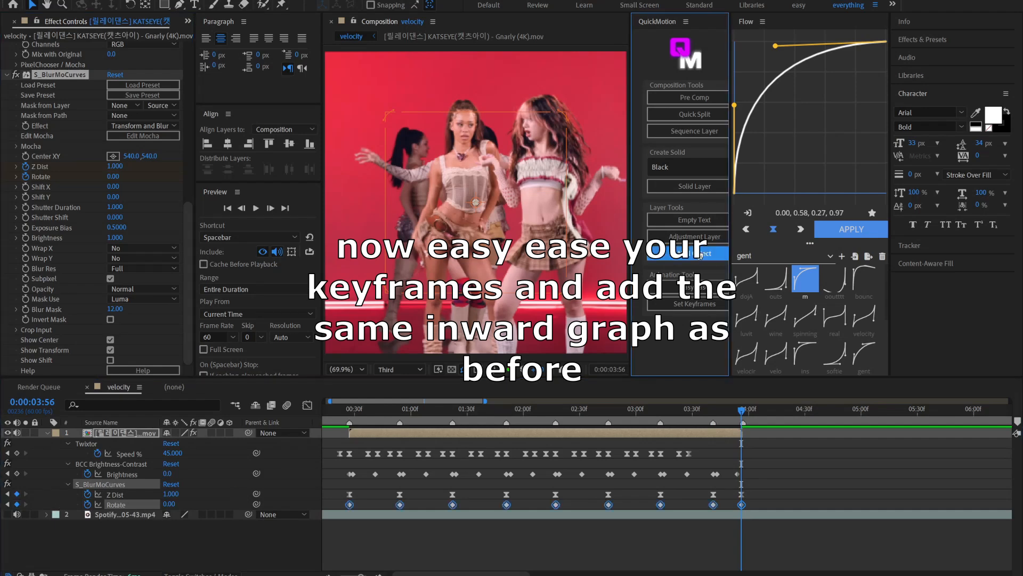
pyautogui.click(702, 294)
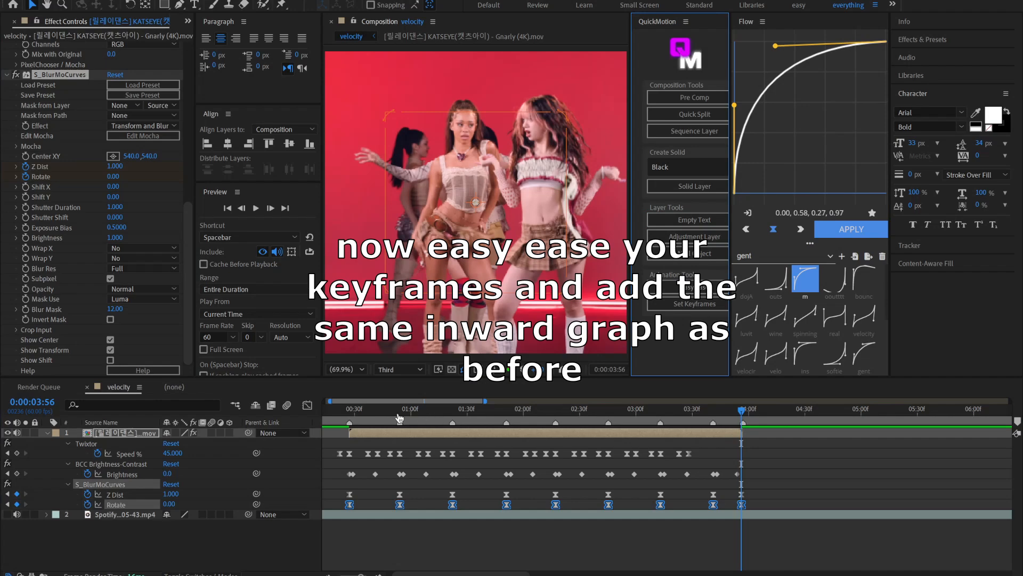
# Preview the composition from the beginning to check the rotation and zoom motion against the beats
pyautogui.press('Home')
pyautogui.press('space')
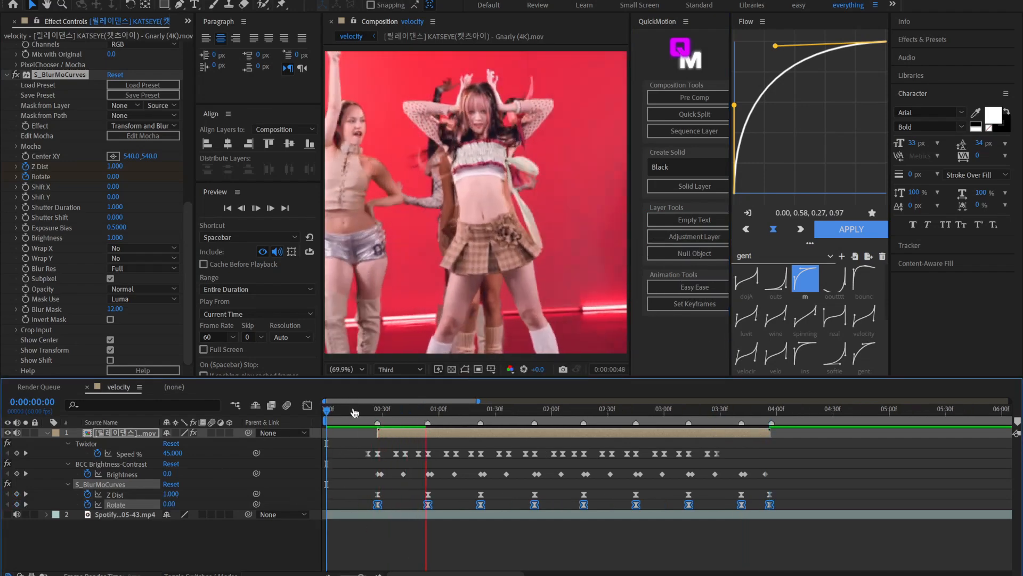
pyautogui.press('space')
pyautogui.click(372, 530)
pyautogui.press('-')
pyautogui.press('-')
pyautogui.press('=')
pyautogui.press('=')
pyautogui.press('space')
pyautogui.press('space')
pyautogui.press('space')
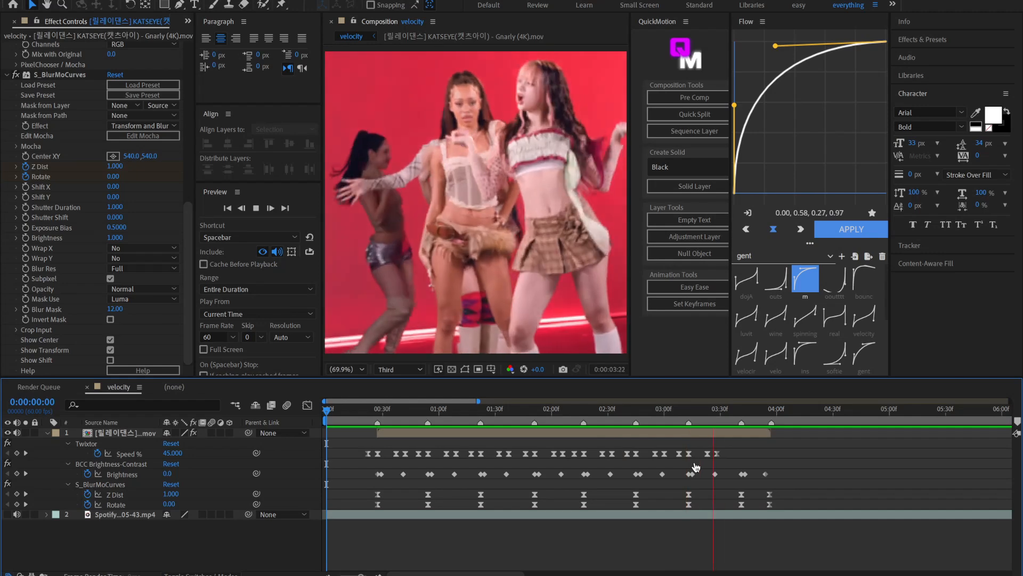
# Collapse the dance clip's properties and precompose the clip, with the playhead at its start
pyautogui.click(403, 435)
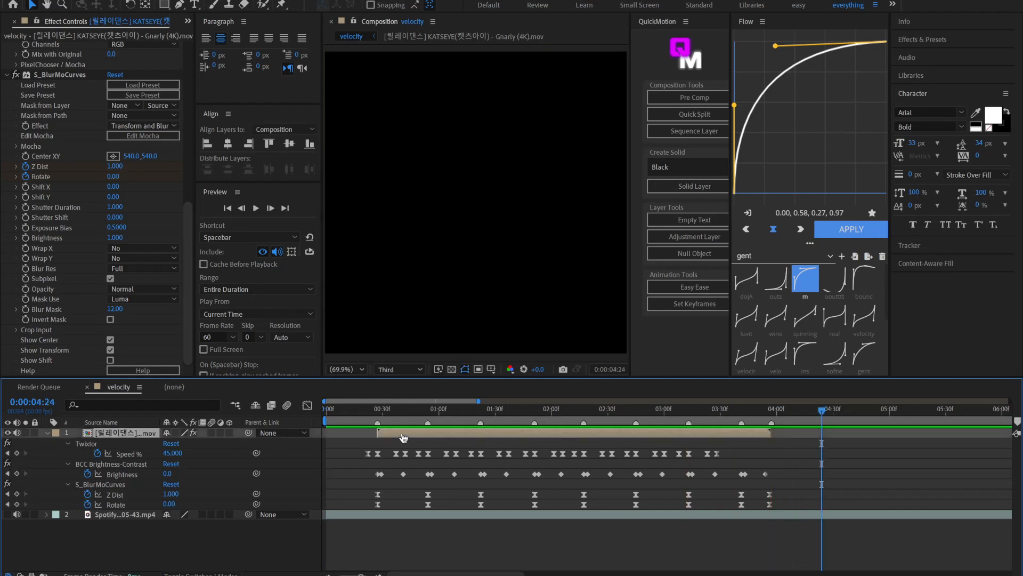
pyautogui.press('u')
pyautogui.press('i')
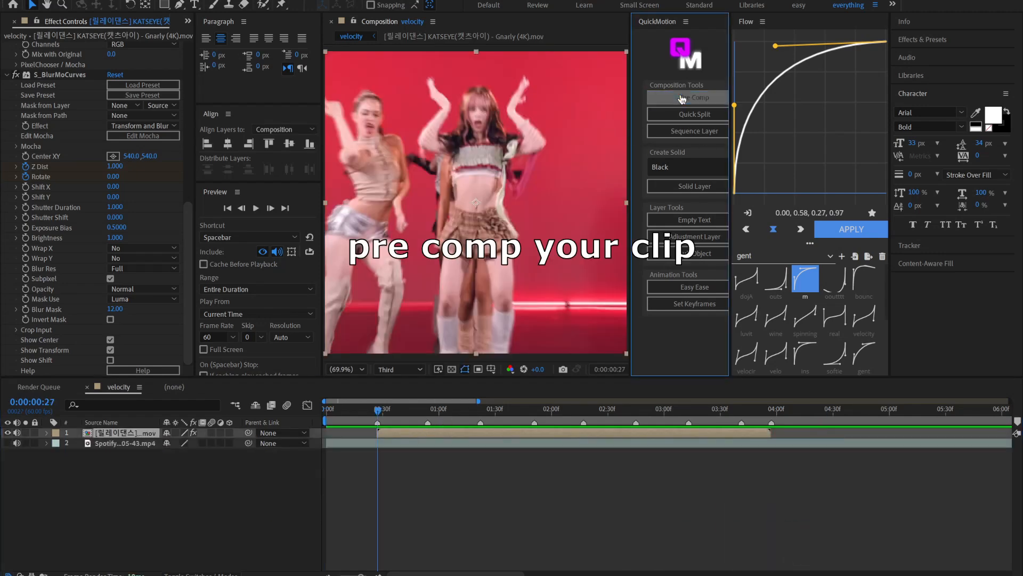
pyautogui.click(682, 98)
# Apply the Twitch effect to the precomposed dance clip
pyautogui.hotkey('ctrl', 'space')
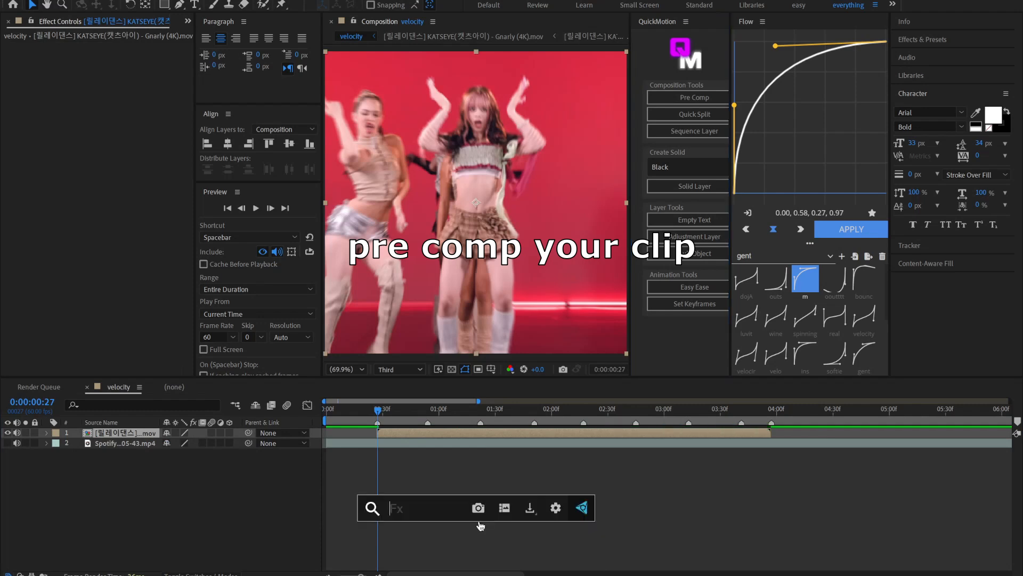
pyautogui.write('twit')
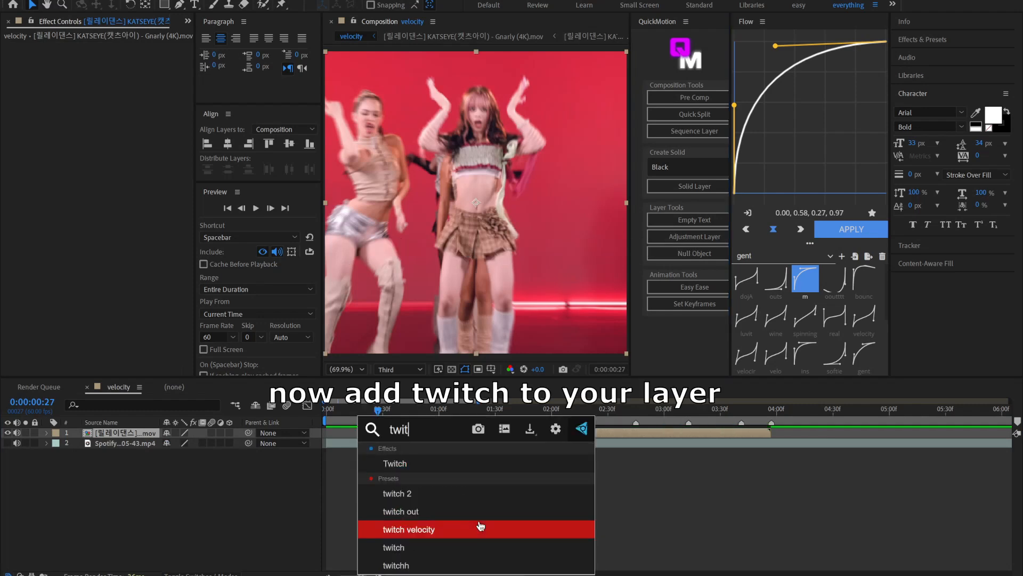
pyautogui.click(449, 463)
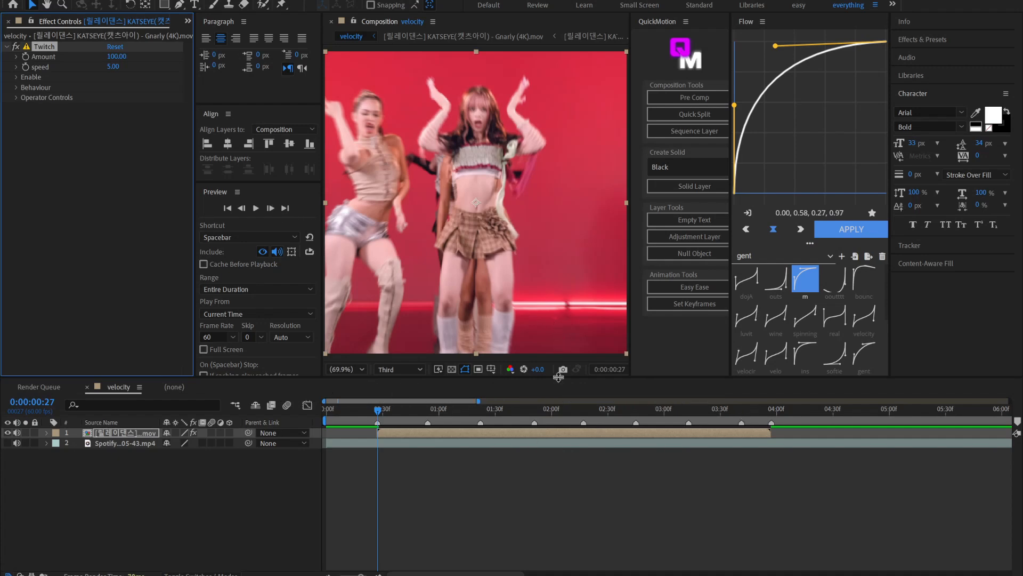
# Set the Twitch effect's Amount to 10 and its speed to 30
pyautogui.click(115, 57)
pyautogui.write('10')
pyautogui.press('Return')
pyautogui.click(113, 66)
pyautogui.write('30')
pyautogui.press('Return')
# Enable Twitch's Slide operator and set its Slide Amount to 30 and Slide Motion Blur to 60
pyautogui.click(17, 78)
pyautogui.click(111, 129)
pyautogui.click(17, 78)
pyautogui.click(17, 98)
pyautogui.click(26, 149)
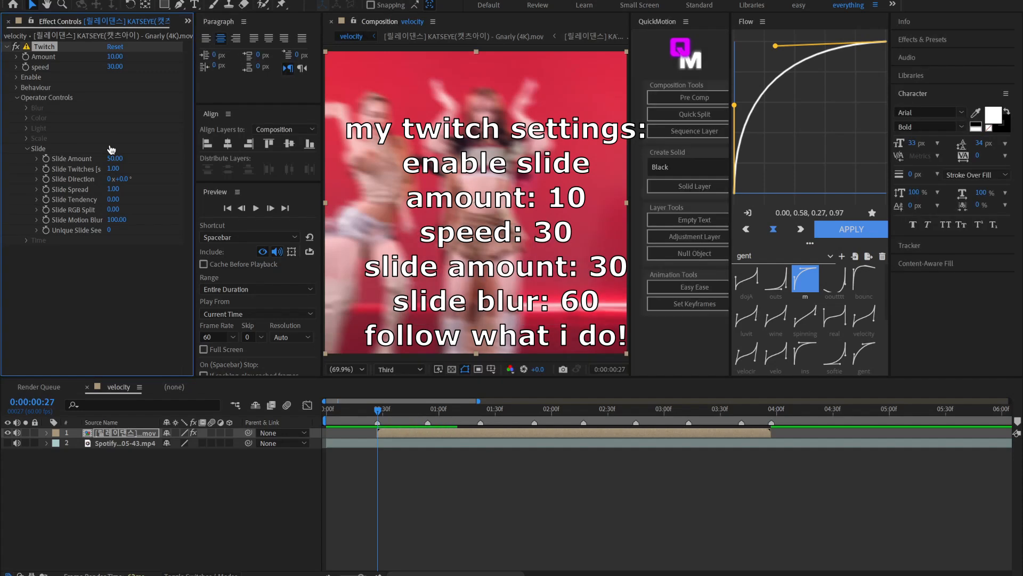
pyautogui.click(114, 158)
pyautogui.write('30')
pyautogui.press('Return')
pyautogui.click(116, 219)
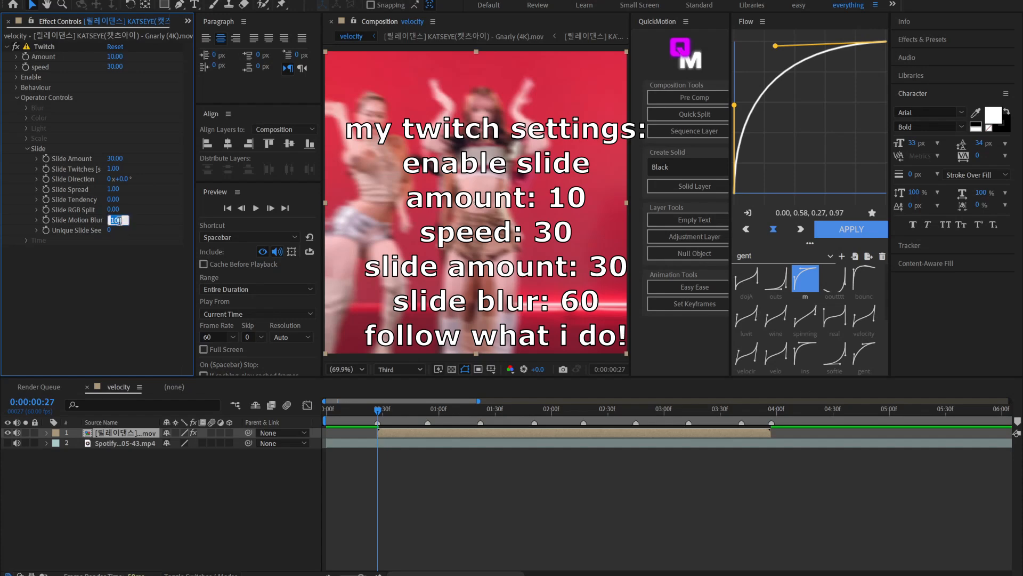
pyautogui.write('60.')
pyautogui.click(27, 150)
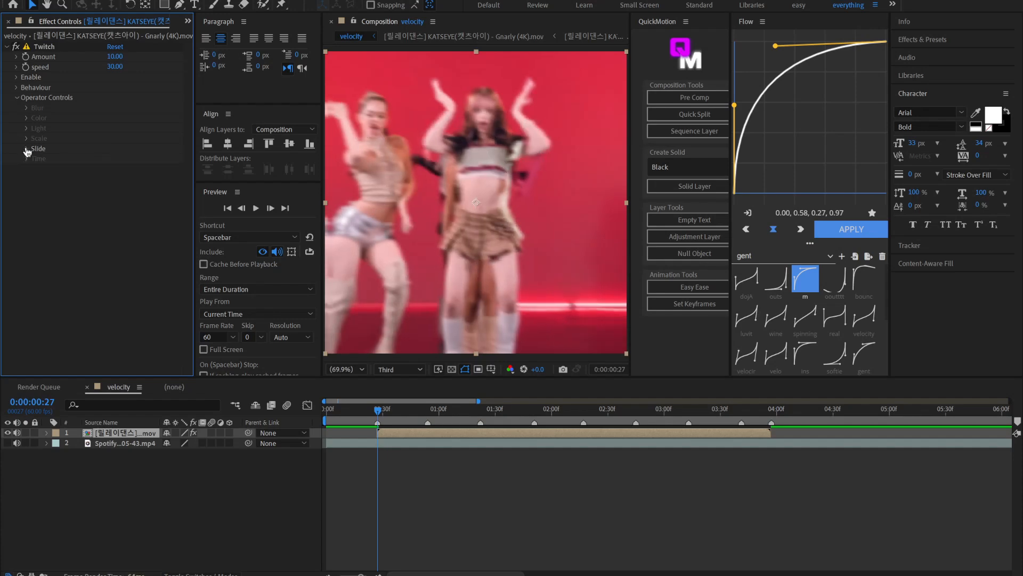
# Keyframe the Twitch Amount at 10 at the clip's start, 0:00:00:27, and at 0 at 0:00:00:37
pyautogui.click(31, 58)
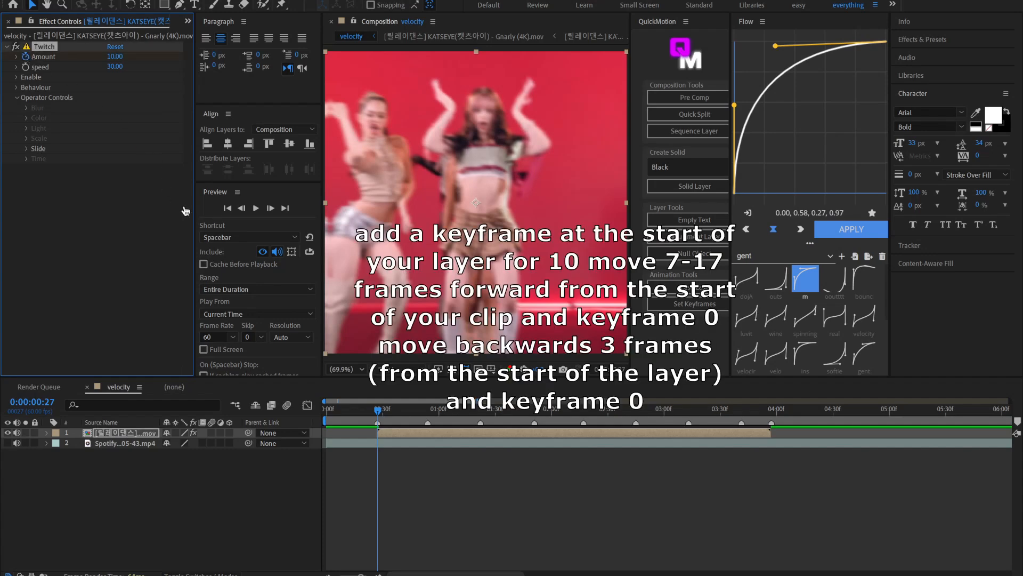
pyautogui.press('=')
pyautogui.moveTo(409, 420); pyautogui.dragTo(420, 451)
pyautogui.click(116, 56)
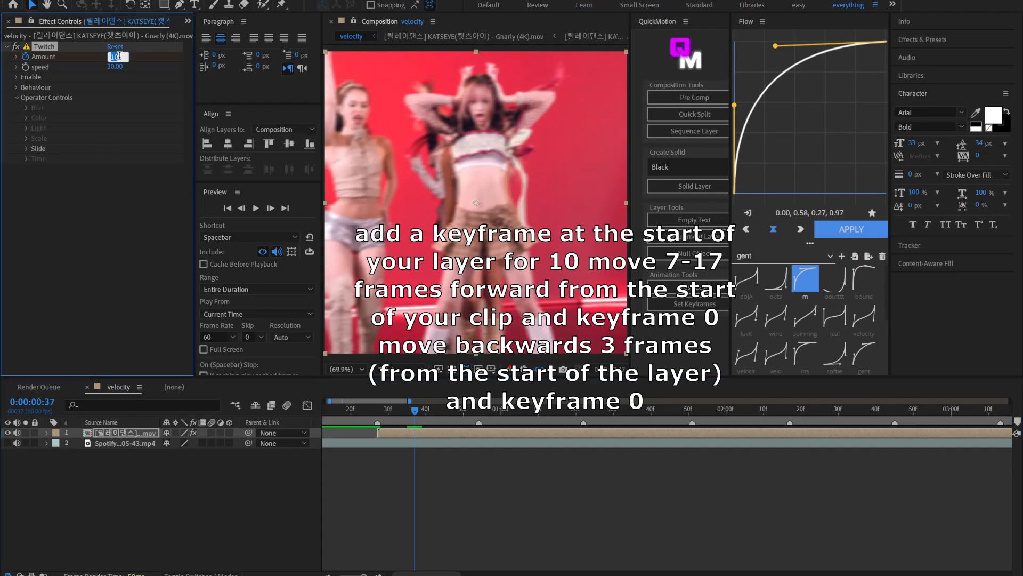
pyautogui.press('Return')
# Add a Twitch Amount keyframe of 0 three frames before the clip's start, at 0:00:00:24
pyautogui.press('i')
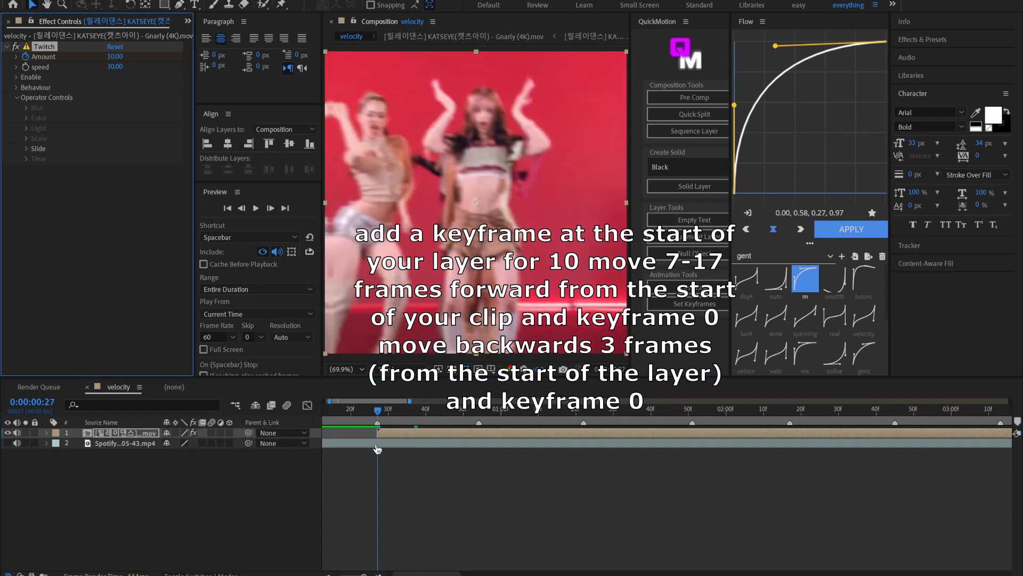
pyautogui.press('pageup')
pyautogui.press('pageup')
pyautogui.press('pageup')
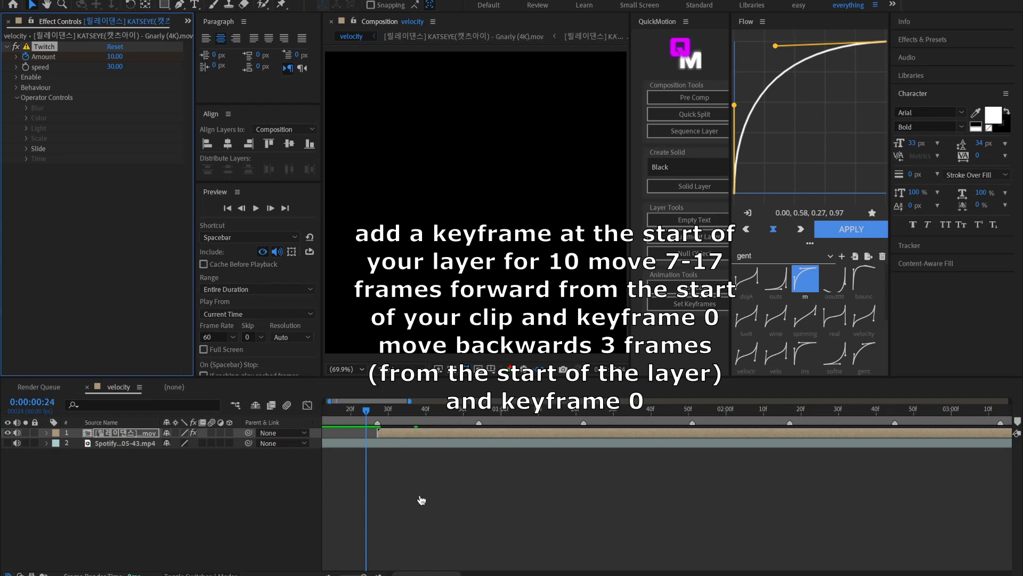
pyautogui.press('u')
pyautogui.click(168, 453)
pyautogui.write('0')
pyautogui.press('Return')
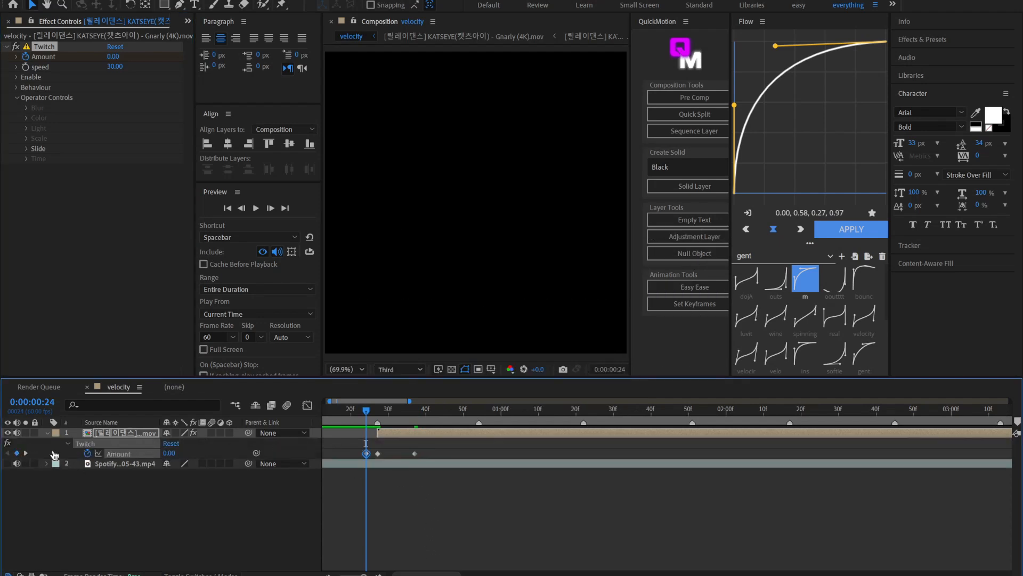
# Easy Ease all Twitch Amount keyframes and apply the 0.00, 0.58, 0.27, 0.97 Flow curve to them
pyautogui.click(108, 453)
pyautogui.click(695, 287)
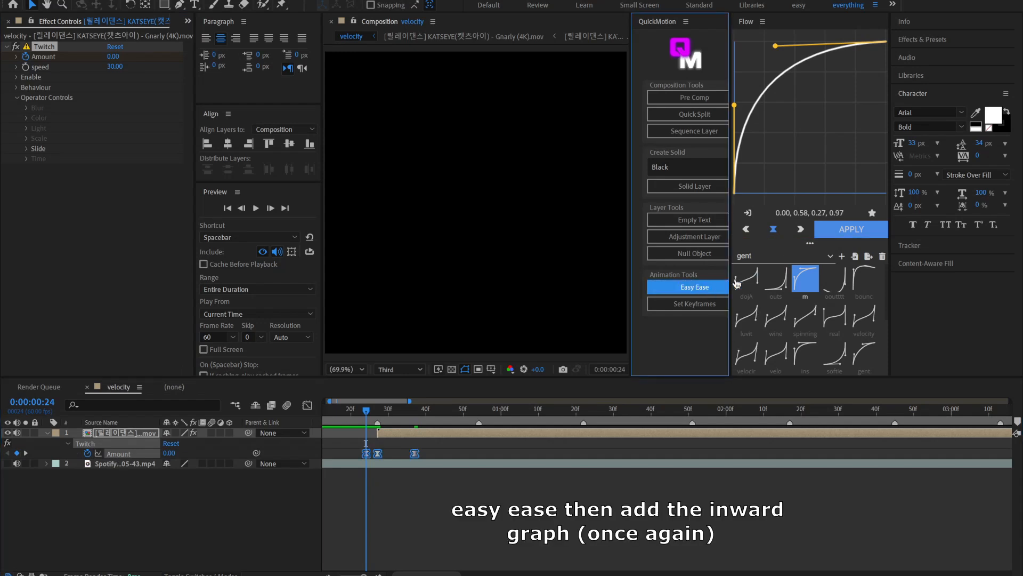
pyautogui.click(839, 242)
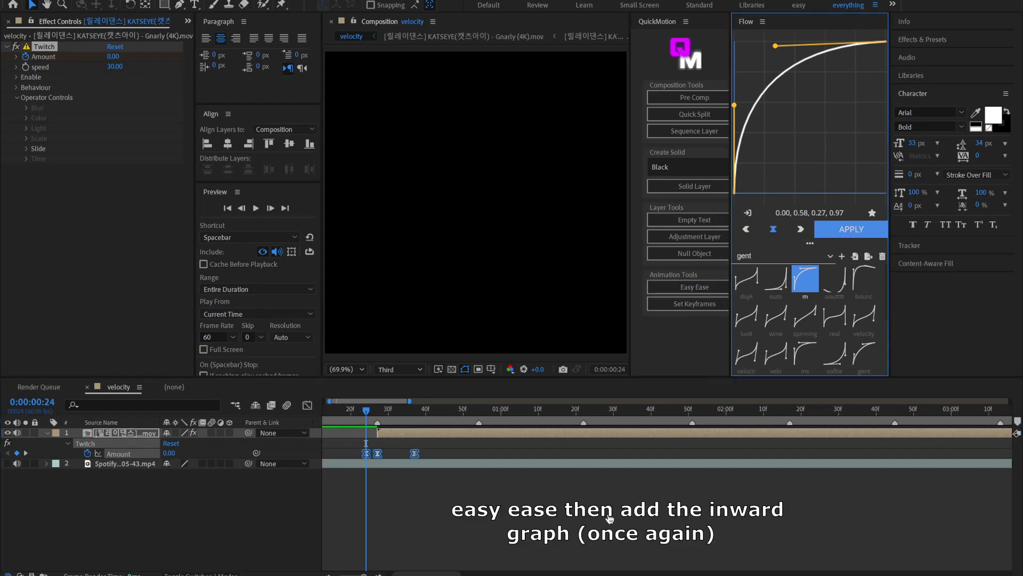
# Collapse the clip's keyframes and preview the composition from the beginning to check the first twitch
pyautogui.click(609, 518)
pyautogui.press('u')
pyautogui.press('-')
pyautogui.press('-')
pyautogui.press('-')
pyautogui.press('-')
pyautogui.moveTo(338, 413); pyautogui.dragTo(312, 428)
pyautogui.press('space')
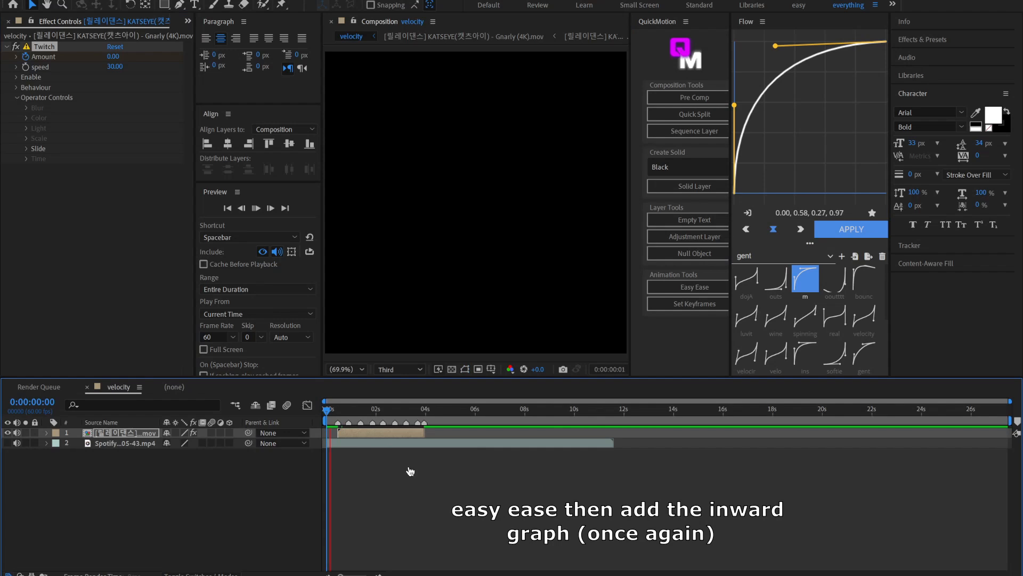
# Paste the three Twitch Amount keyframes at the 0:00:00:54 beat and shift them so the peak keyframe sits on the marker
pyautogui.press('u')
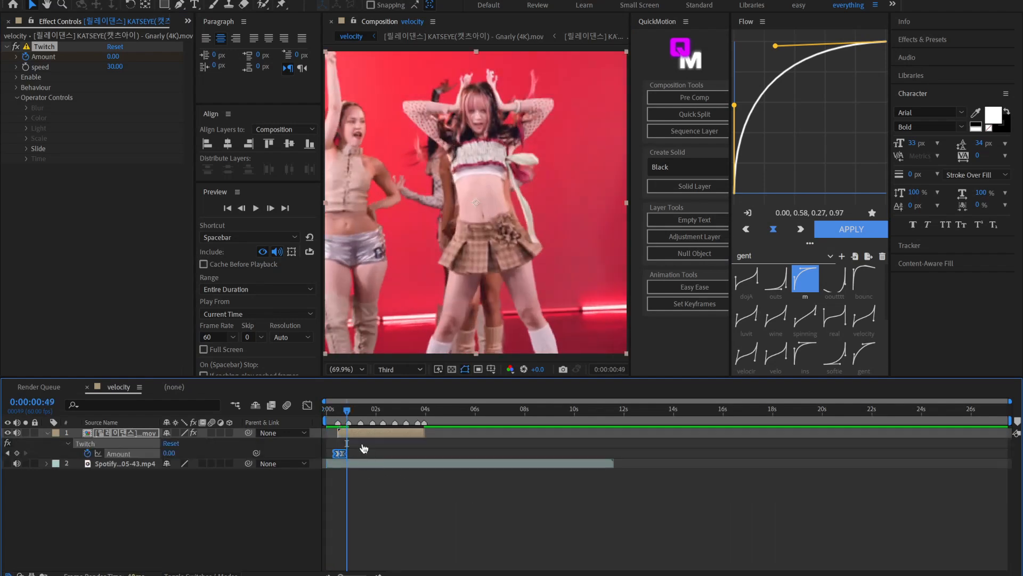
pyautogui.press('=')
pyautogui.press('=')
pyautogui.hotkey('ctrl', 'v')
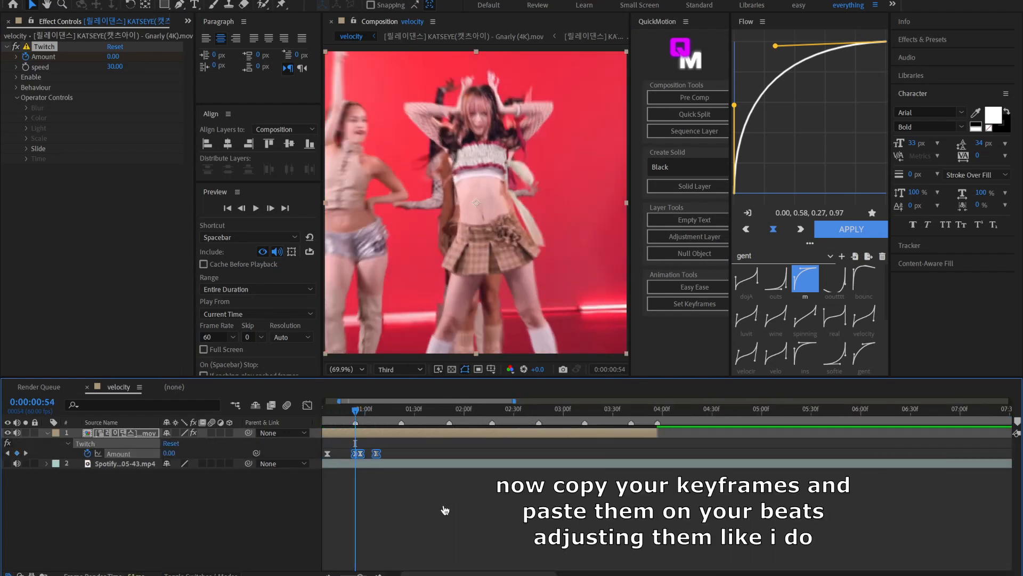
pyautogui.moveTo(485, 573); pyautogui.dragTo(472, 572)
pyautogui.press('=')
pyautogui.click(422, 460)
pyautogui.hotkey('ctrl', 'z')
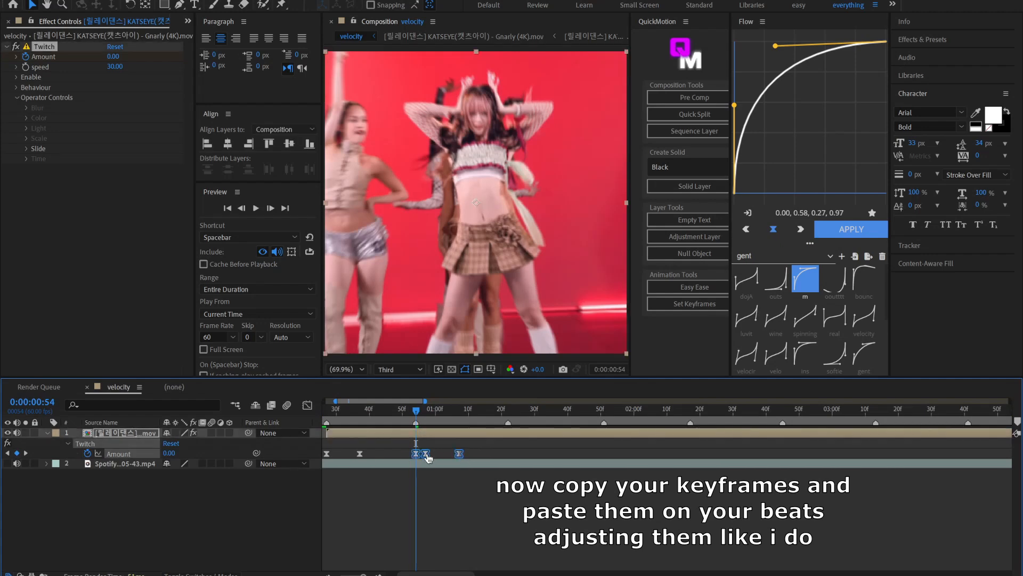
pyautogui.moveTo(426, 454); pyautogui.dragTo(417, 454)
# Paste the Twitch Amount keyframes at the next two beat markers, up to 0:00:01:51, and align each peak with its marker
pyautogui.moveTo(496, 410); pyautogui.dragTo(509, 418)
pyautogui.hotkey('ctrl', 'v')
pyautogui.moveTo(518, 454); pyautogui.dragTo(509, 454)
pyautogui.click(603, 411)
pyautogui.hotkey('ctrl', 'v')
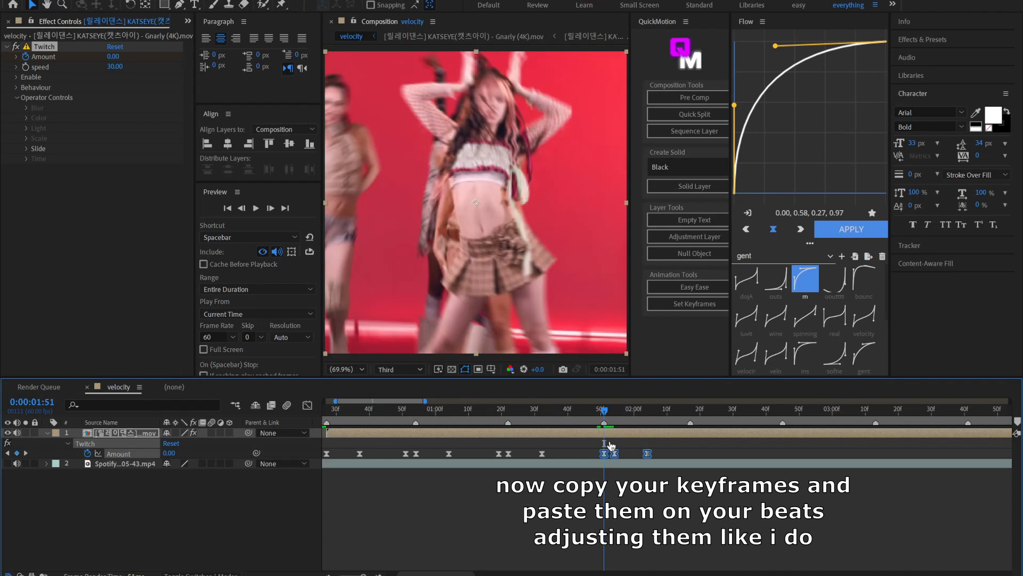
pyautogui.moveTo(618, 457); pyautogui.dragTo(608, 458)
# Repeat the twitch keyframes at the following two beats, up to 0:00:02:45, aligning each peak keyframe with its marker
pyautogui.click(691, 415)
pyautogui.hotkey('ctrl', 'v')
pyautogui.moveTo(704, 457); pyautogui.dragTo(694, 458)
pyautogui.click(783, 412)
pyautogui.hotkey('ctrl', 'v')
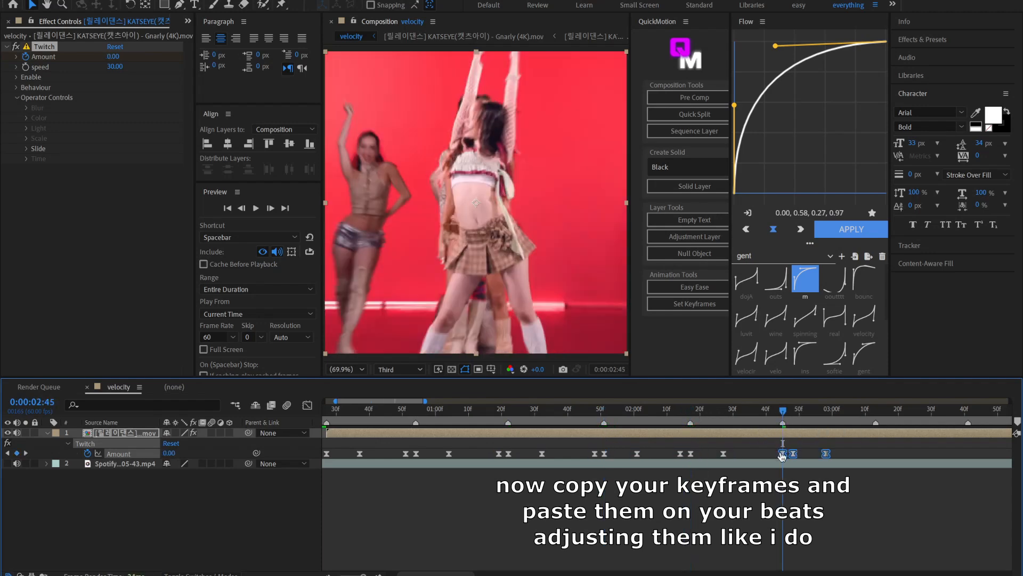
pyautogui.moveTo(797, 465); pyautogui.dragTo(788, 479)
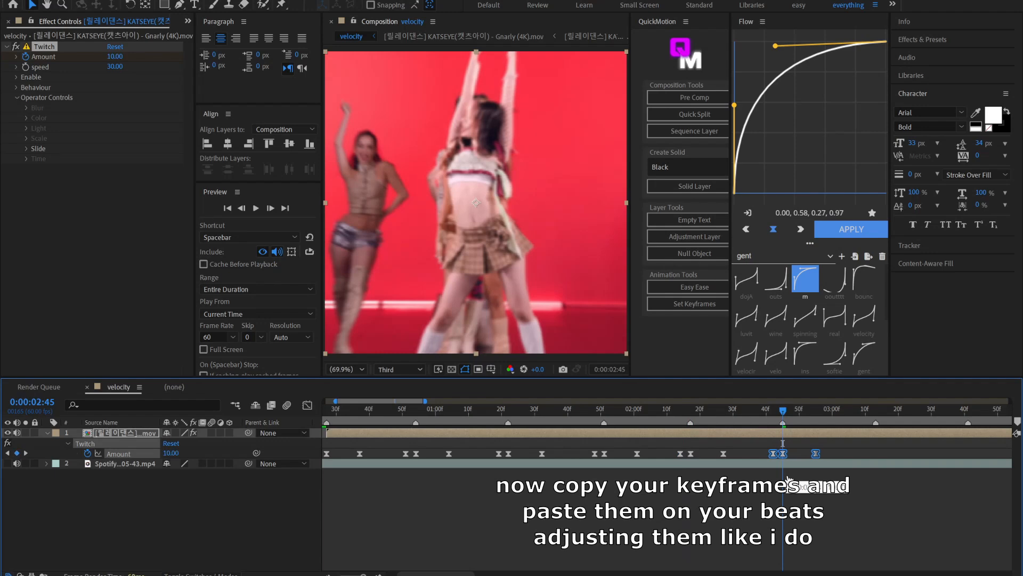
# Paste the Twitch Amount keyframes at the 0:00:03:13 and 0:00:03:41 beats and shift each set so its peak meets the marker
pyautogui.click(877, 414)
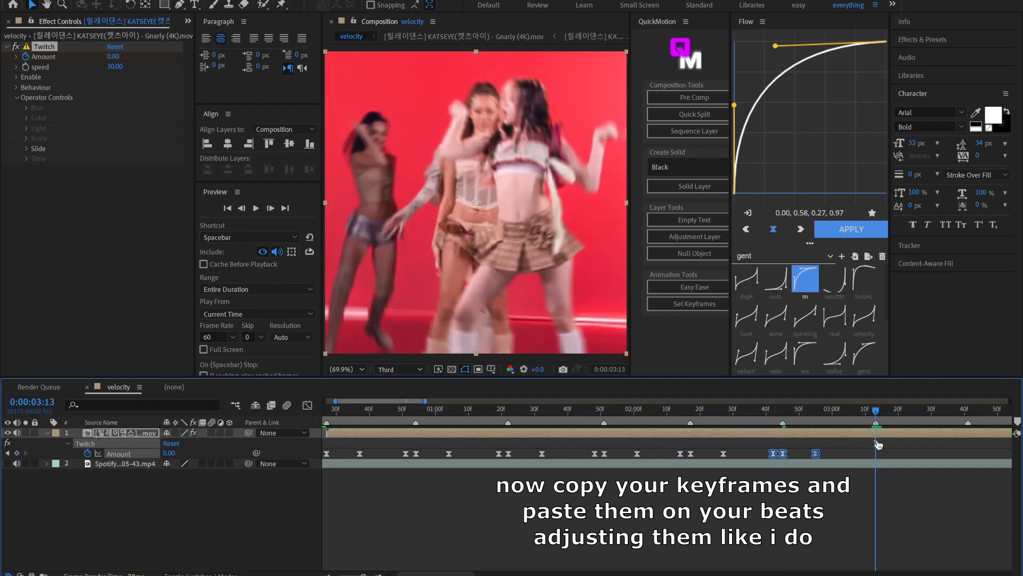
pyautogui.hotkey('ctrl', 'v')
pyautogui.click(942, 415)
pyautogui.click(875, 413)
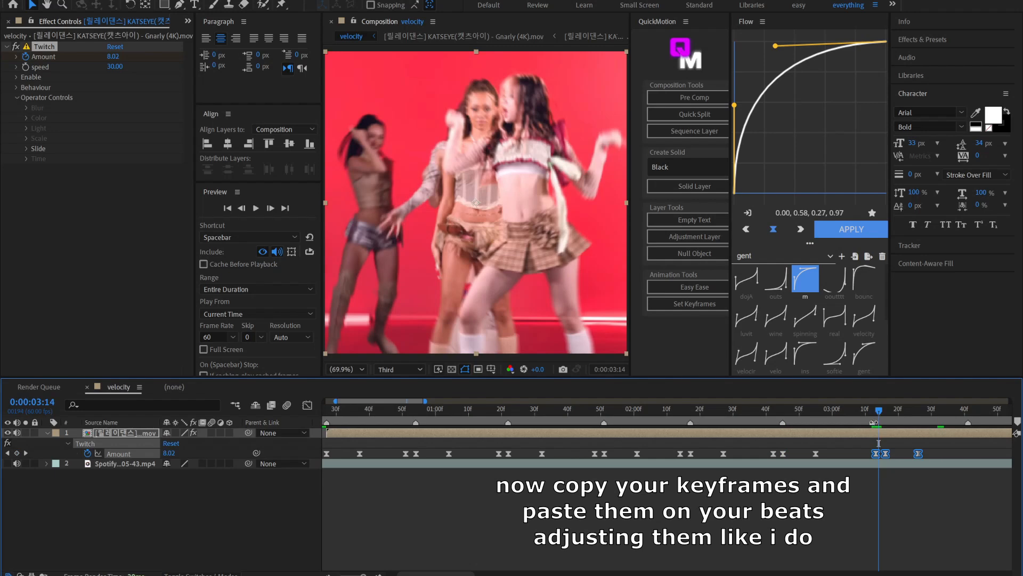
pyautogui.moveTo(893, 456); pyautogui.dragTo(882, 457)
pyautogui.click(967, 411)
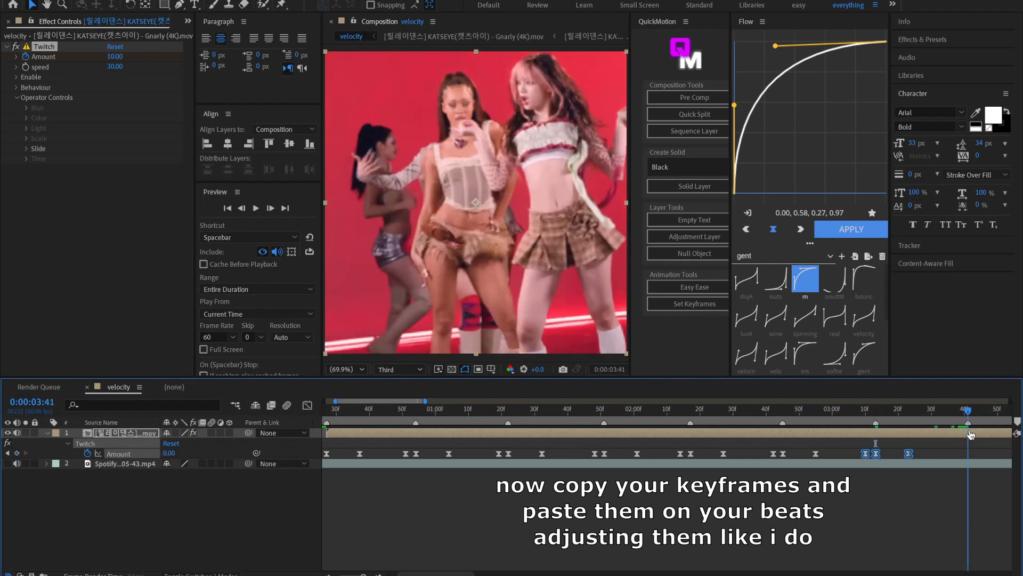
pyautogui.hotkey('ctrl', 'v')
pyautogui.moveTo(975, 462); pyautogui.dragTo(969, 470)
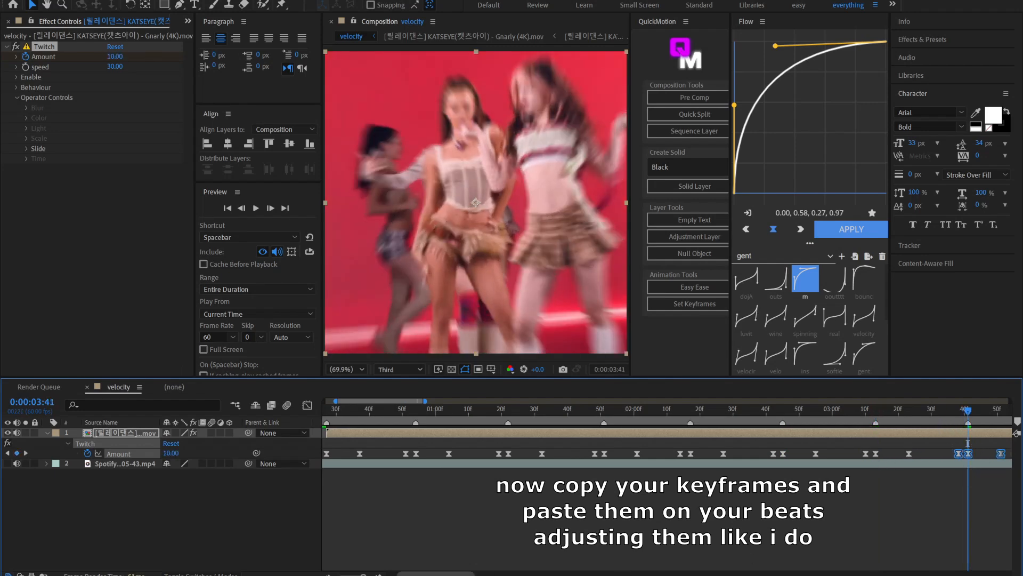
# Collapse the clip's keyframes and play the composition from the beginning to check all twitches against the beats
pyautogui.moveTo(453, 575); pyautogui.dragTo(520, 574)
pyautogui.click(476, 443)
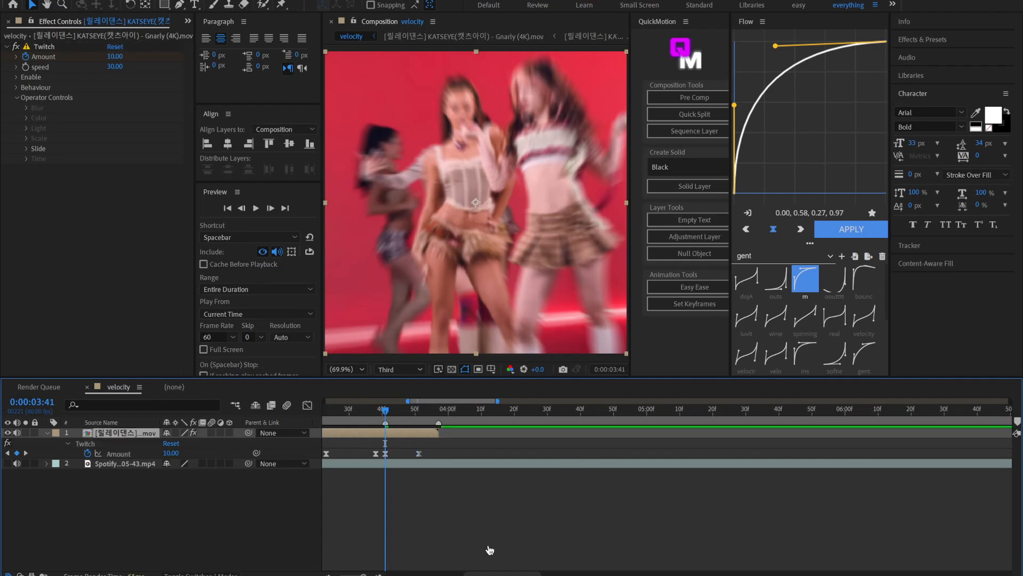
pyautogui.press('=')
pyautogui.moveTo(486, 574); pyautogui.dragTo(282, 566)
pyautogui.press('u')
pyautogui.press('-')
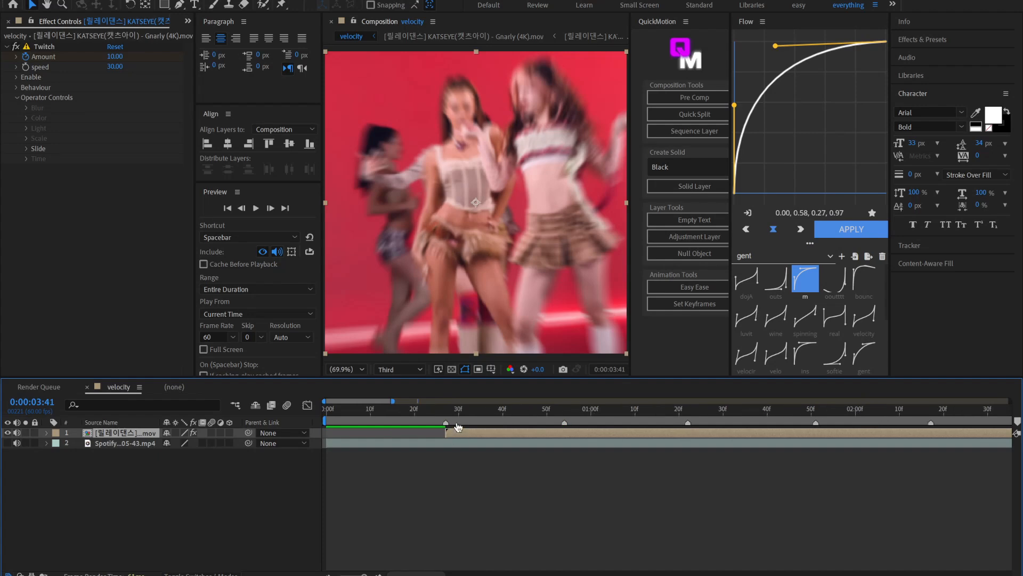
pyautogui.moveTo(384, 414); pyautogui.dragTo(104, 501)
pyautogui.press('space')
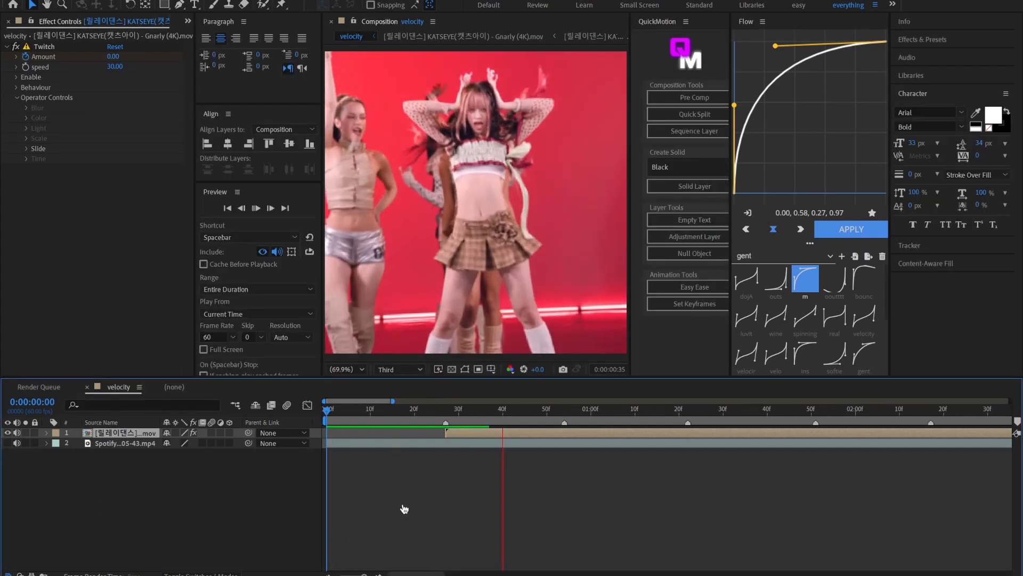
pyautogui.press('space')
pyautogui.press('-')
pyautogui.moveTo(406, 413); pyautogui.dragTo(319, 427)
pyautogui.press('space')
pyautogui.moveTo(409, 415); pyautogui.dragTo(319, 426)
pyautogui.press('space')
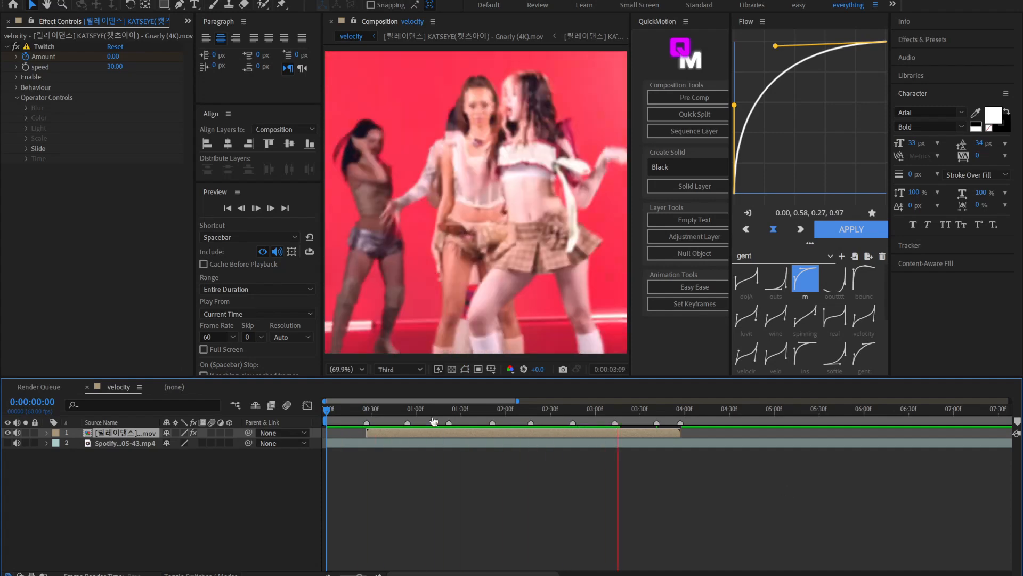
pyautogui.press('space')
# Return the playhead to the dance clip's start and apply S_BlurMoCurves to the clip
pyautogui.press('Home')
pyautogui.press('k')
pyautogui.click(428, 481)
pyautogui.click(374, 434)
pyautogui.hotkey('ctrl', 'space')
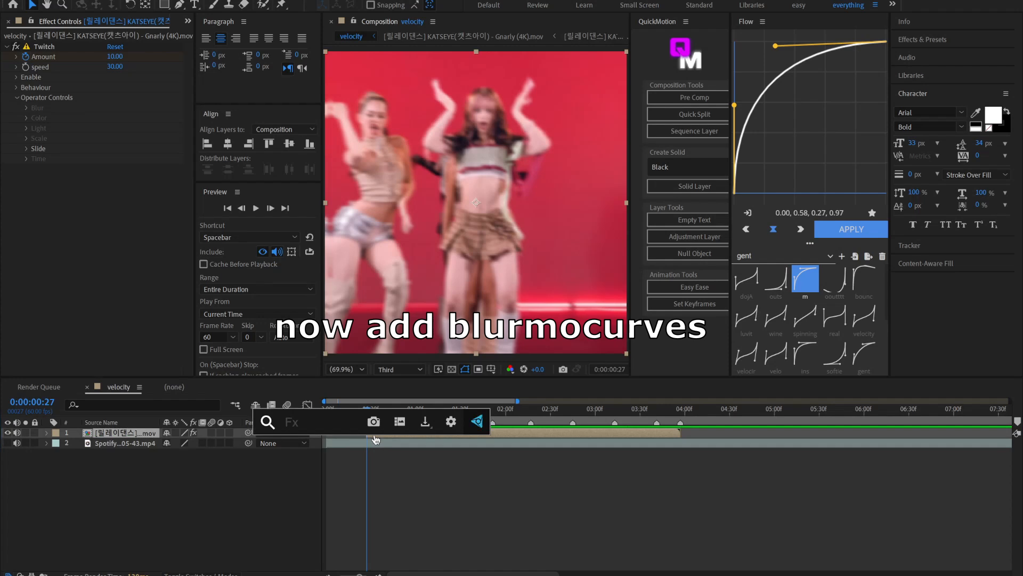
pyautogui.write('blurmo')
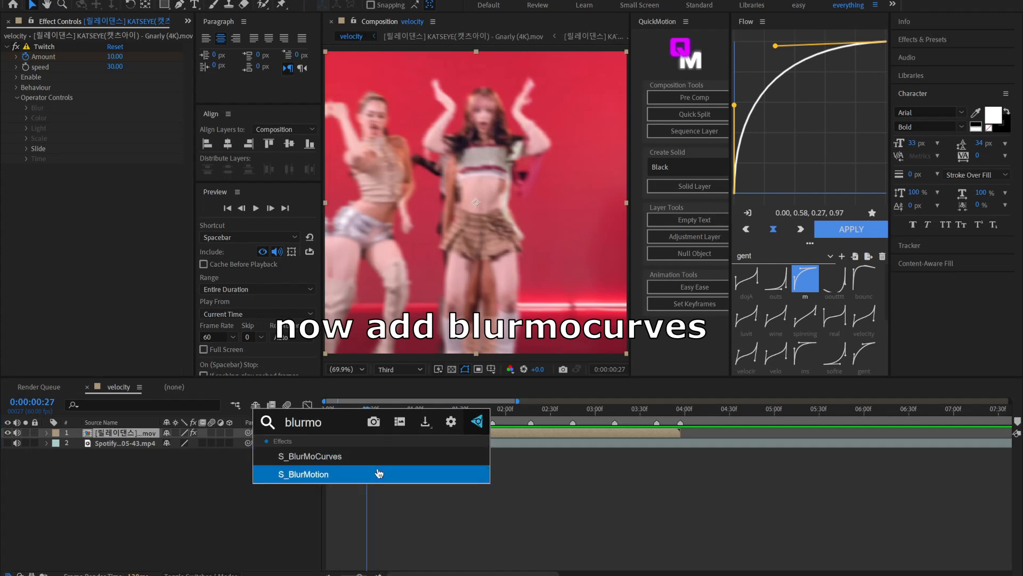
pyautogui.click(384, 458)
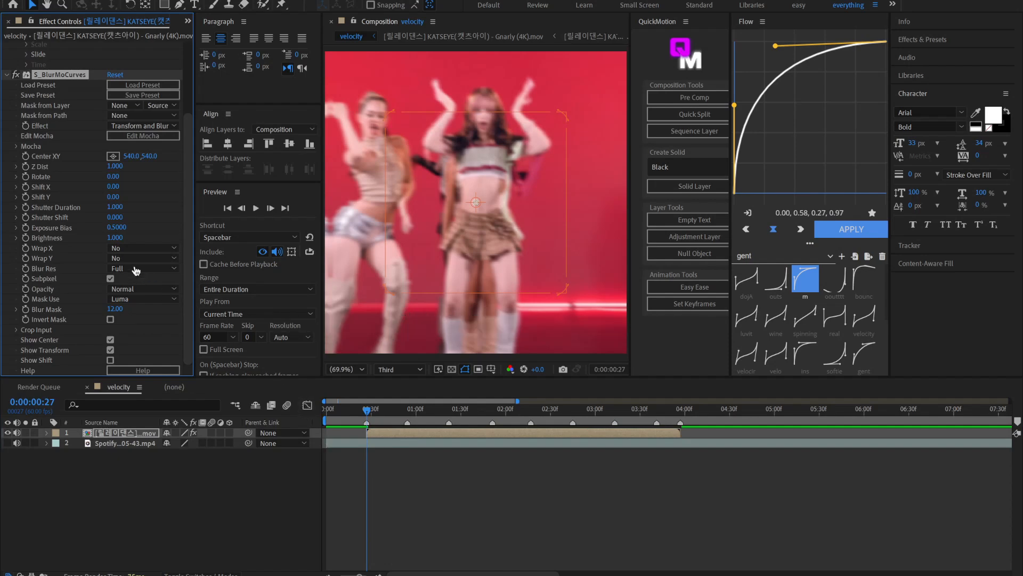
# Set S_BlurMoCurves' Wrap Y to Reflect and keyframe its Shift Y at -1240 at the clip's start, 0:00:00:27
pyautogui.click(126, 258)
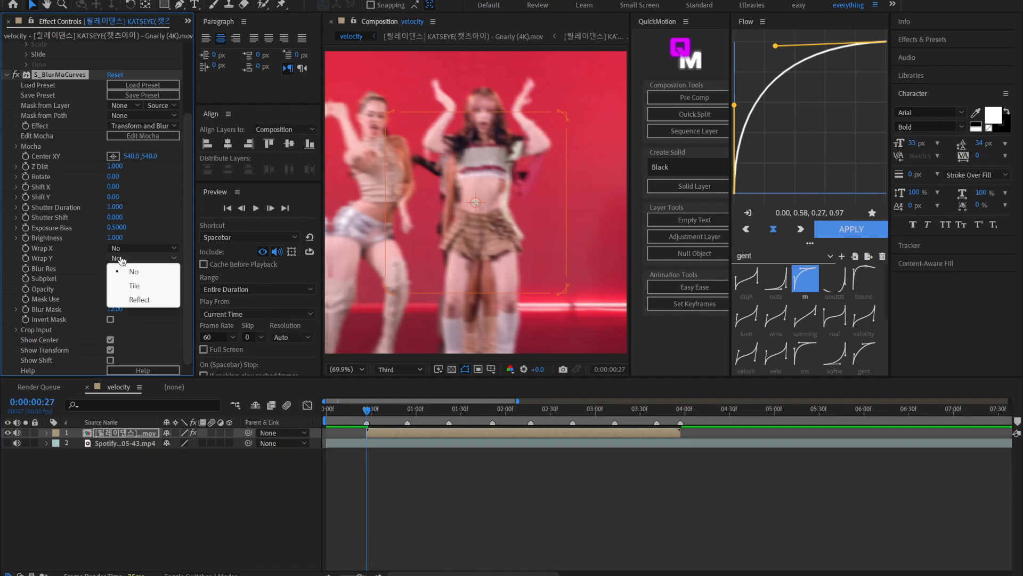
pyautogui.click(145, 303)
pyautogui.moveTo(116, 196); pyautogui.dragTo(67, 197)
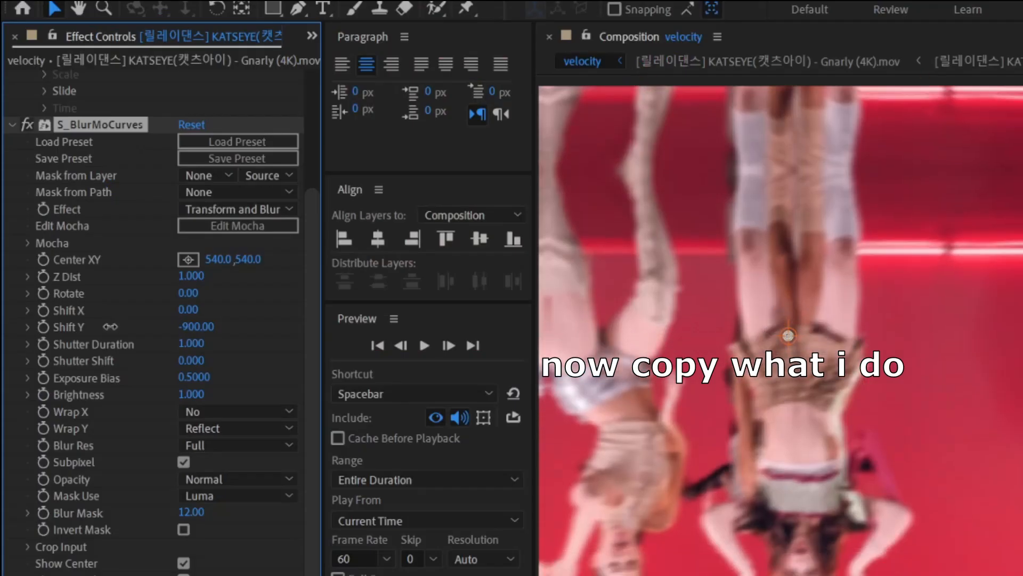
pyautogui.moveTo(111, 326); pyautogui.dragTo(83, 331)
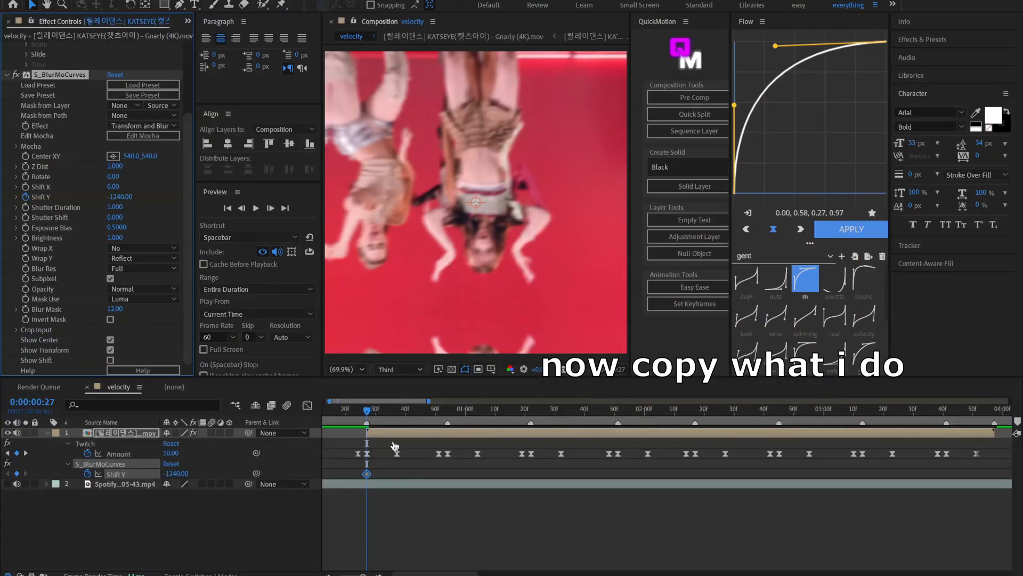
pyautogui.click(377, 415)
pyautogui.press('j')
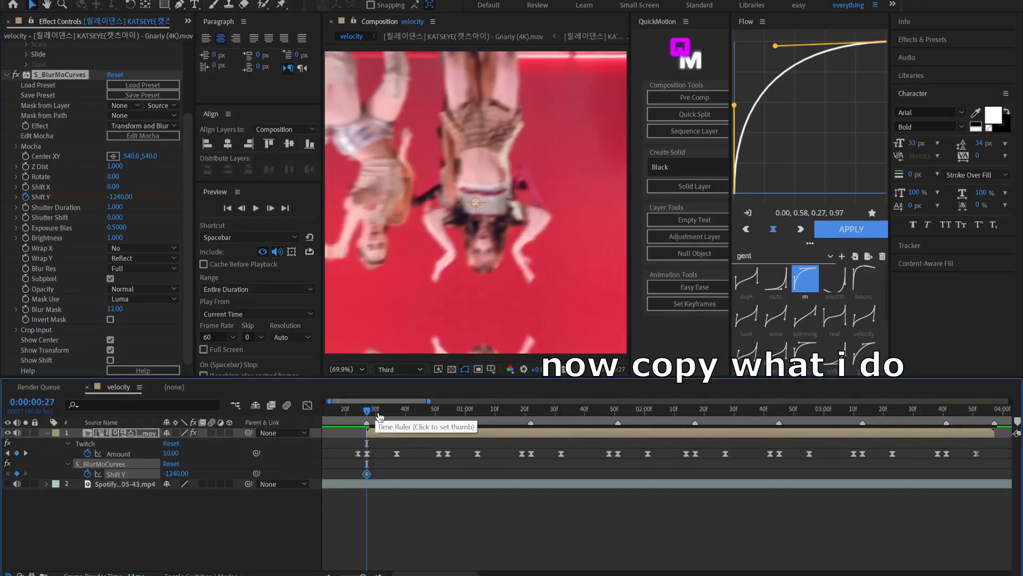
# Keyframe S_BlurMoCurves' Shift Y at 630 two frames after the clip's start, at 0:00:00:29
pyautogui.press('pagedown')
pyautogui.press('pagedown')
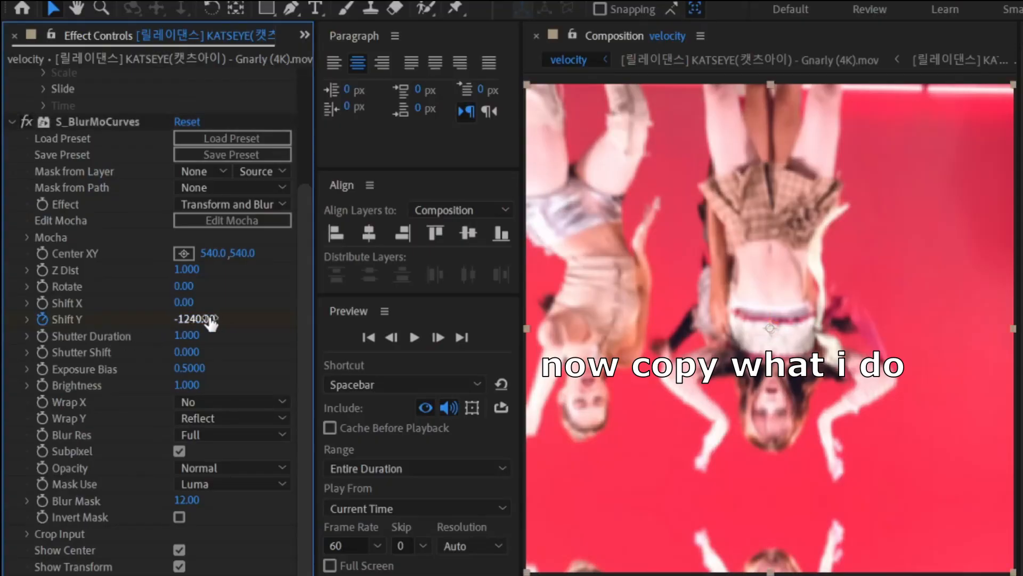
pyautogui.moveTo(211, 322); pyautogui.dragTo(401, 326)
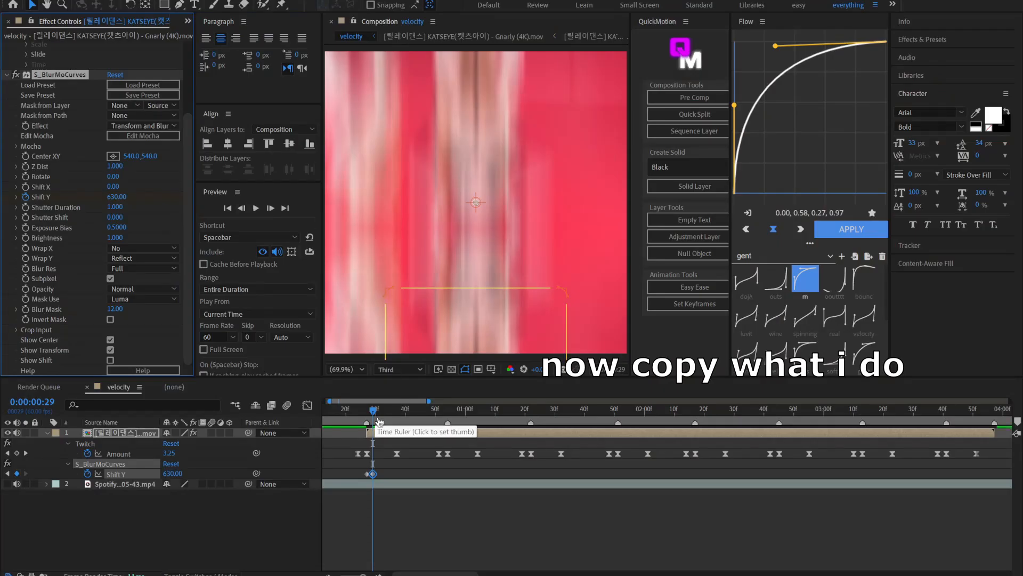
# Keyframe Shift Y at -250 at 0:00:00:32
pyautogui.click(379, 422)
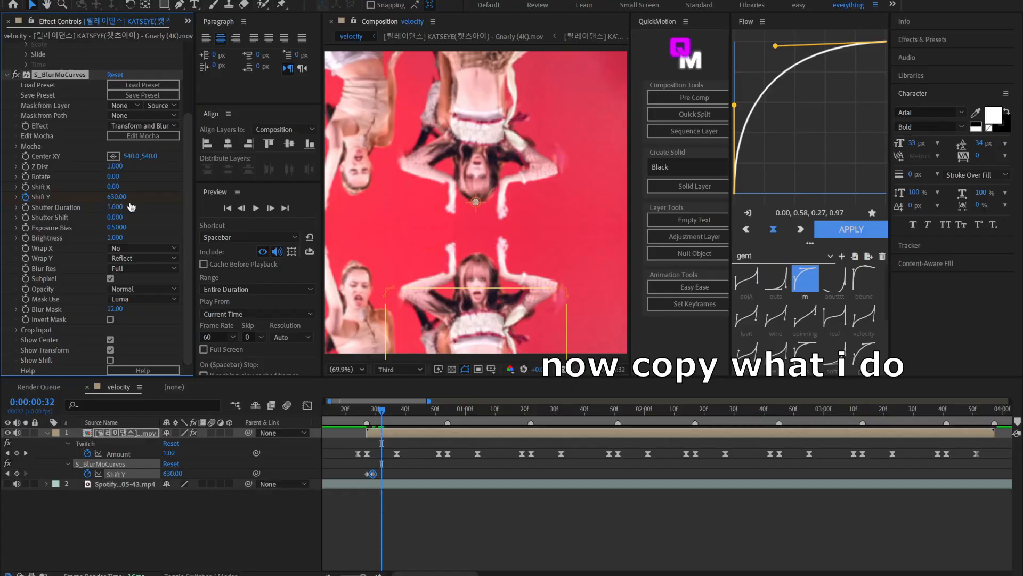
pyautogui.moveTo(122, 204); pyautogui.dragTo(82, 219)
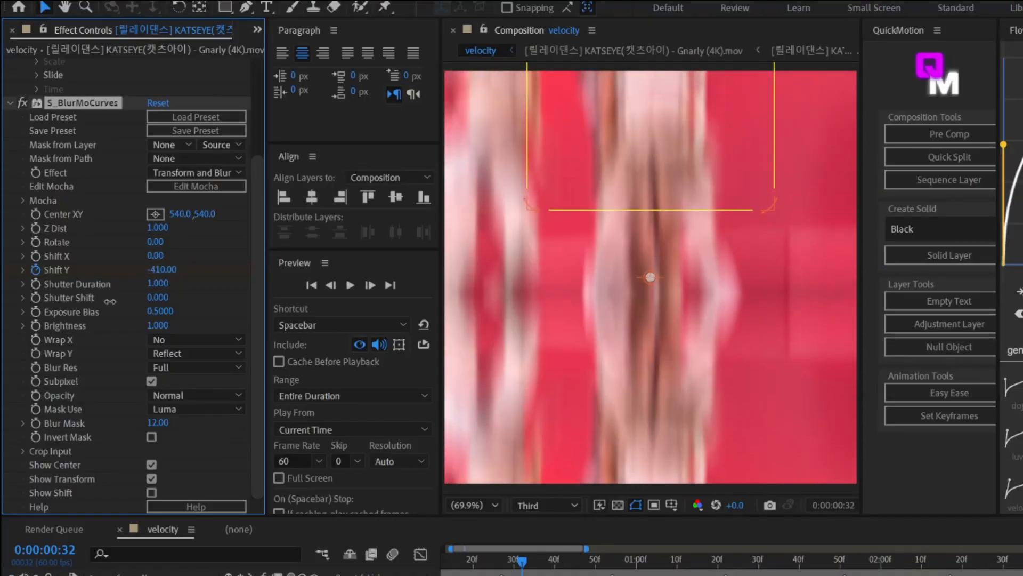
pyautogui.moveTo(113, 301); pyautogui.dragTo(128, 301)
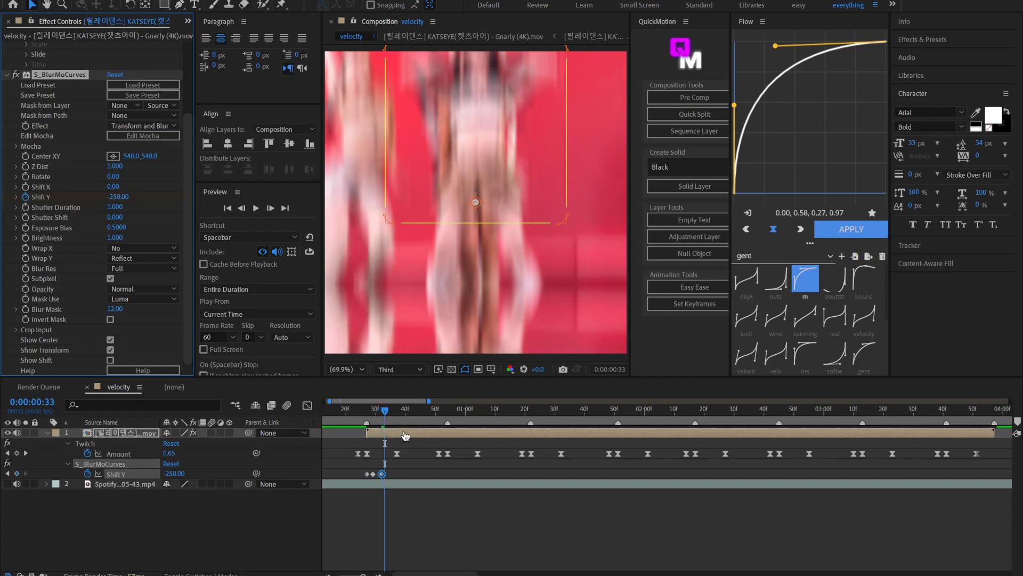
# Add a small positive Shift Y keyframe at about 0:00:00:37 and set Shift Y to 0 at 0:00:00:42
pyautogui.press('pagedown')
pyautogui.press('pagedown')
pyautogui.press('pagedown')
pyautogui.press('pagedown')
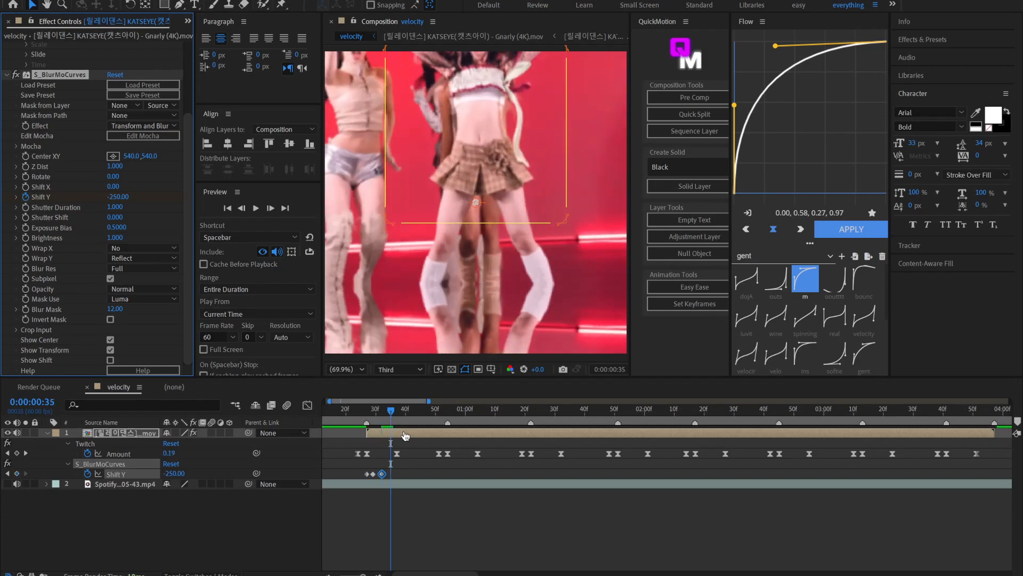
pyautogui.moveTo(118, 197); pyautogui.dragTo(140, 199)
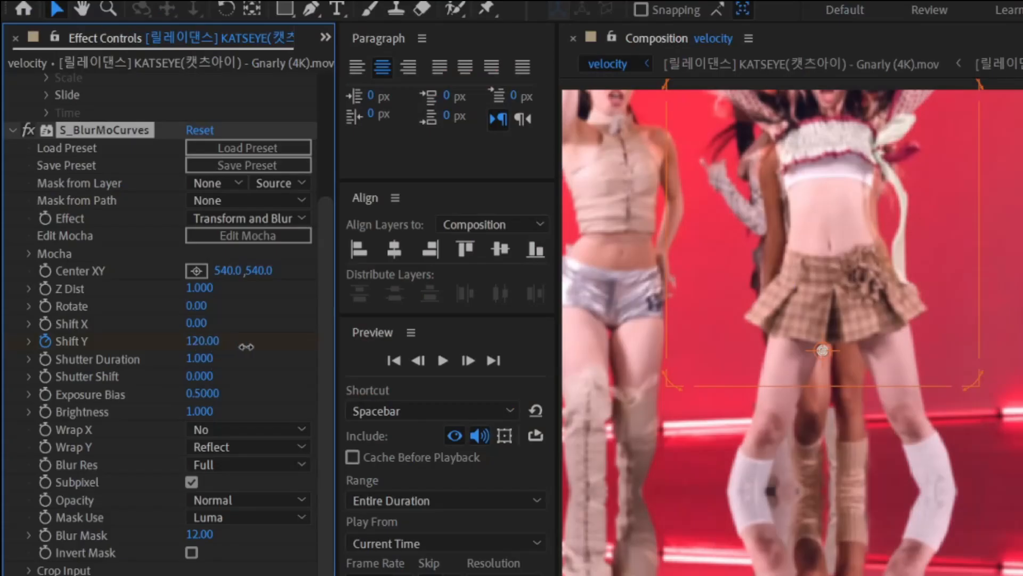
pyautogui.moveTo(244, 347); pyautogui.dragTo(240, 347)
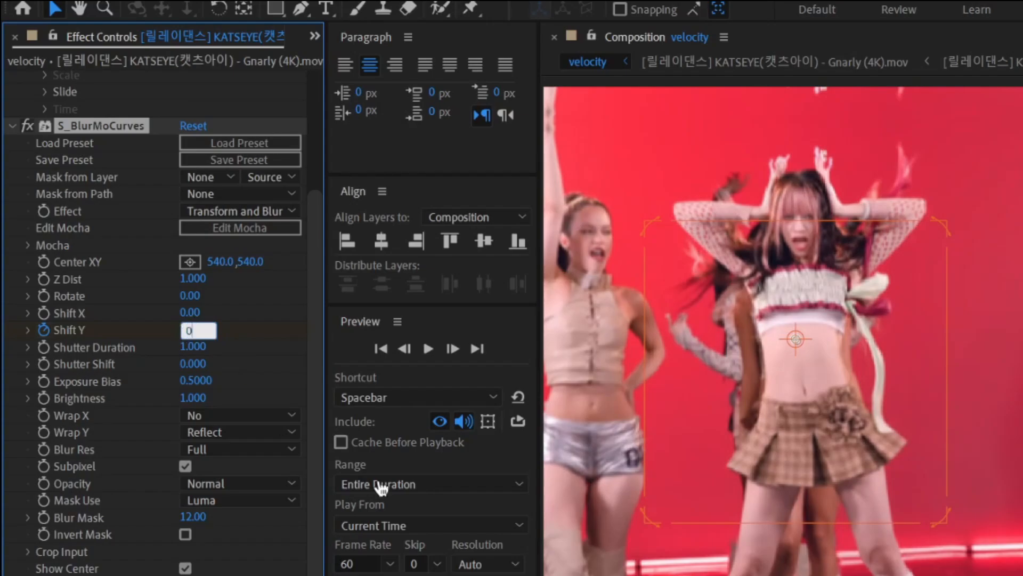
pyautogui.press('Return')
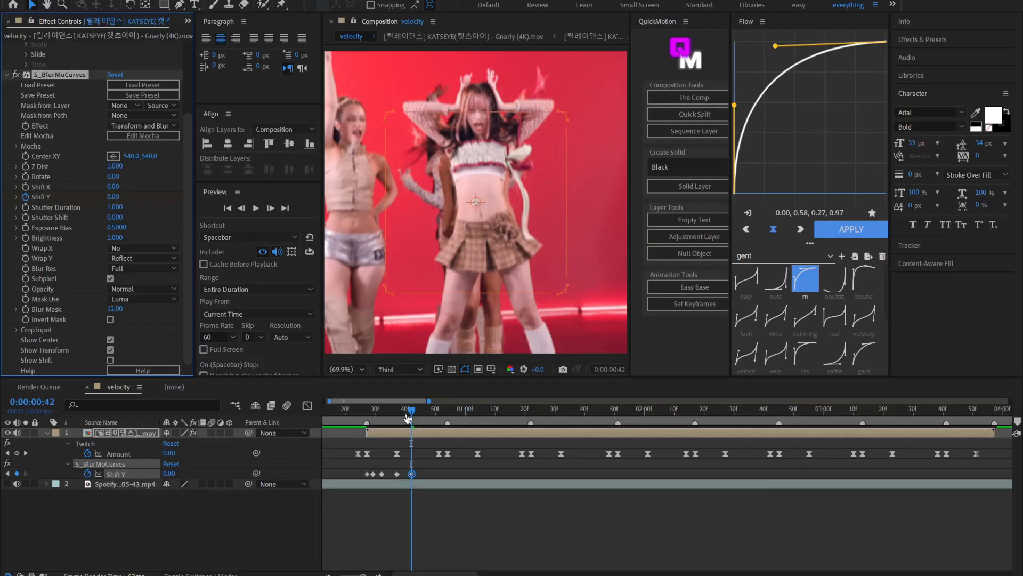
# Preview the opening vertical shift, collapse the clip's keyframes and play the composition from the beginning
pyautogui.press('space')
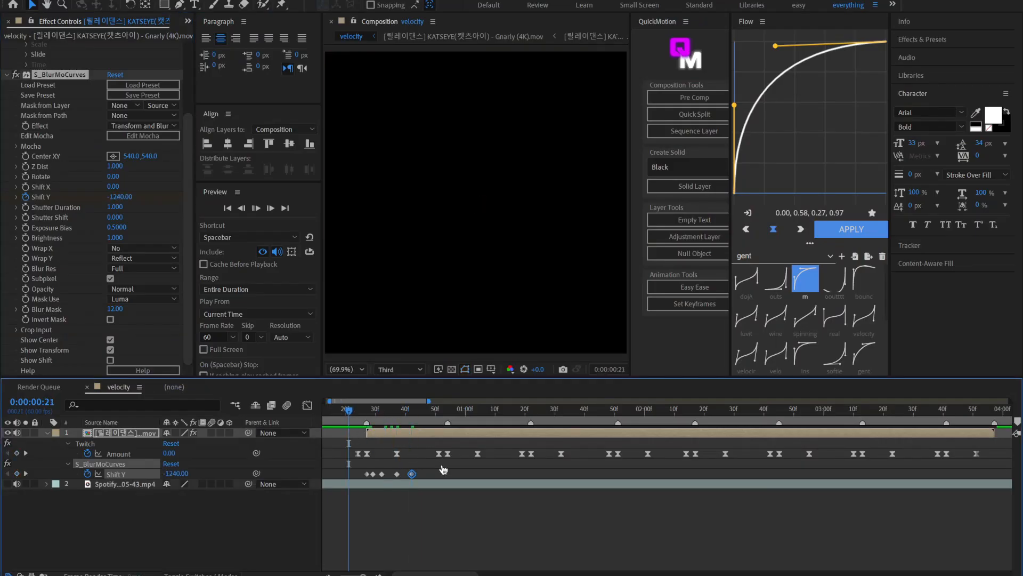
pyautogui.press('space')
pyautogui.scroll(-5, 442, 470)
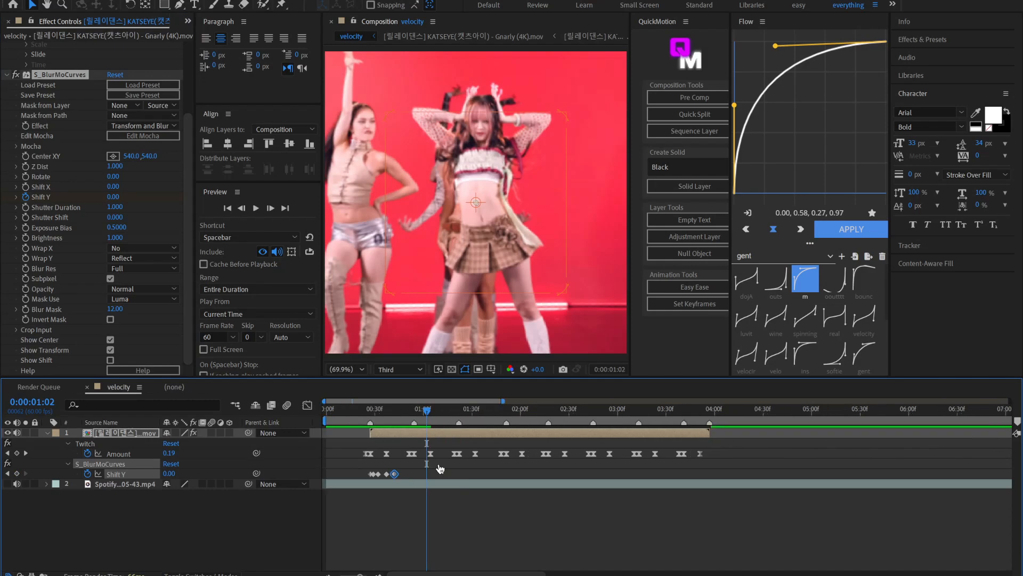
pyautogui.press('u')
pyautogui.scroll(2, 416, 455)
pyautogui.press('Home')
pyautogui.press('space')
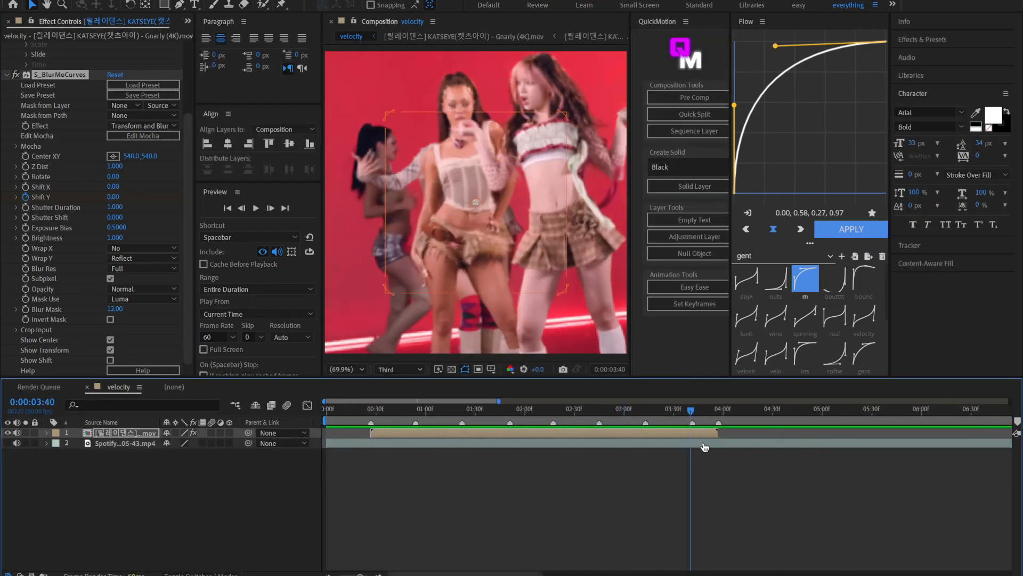
# Apply Hue/Saturation to the clip, keyframe Master Saturation at -100 at 0:00:03:35 and play that passage
pyautogui.press('pagedown')
pyautogui.moveTo(102, 336); pyautogui.dragTo(34, 335)
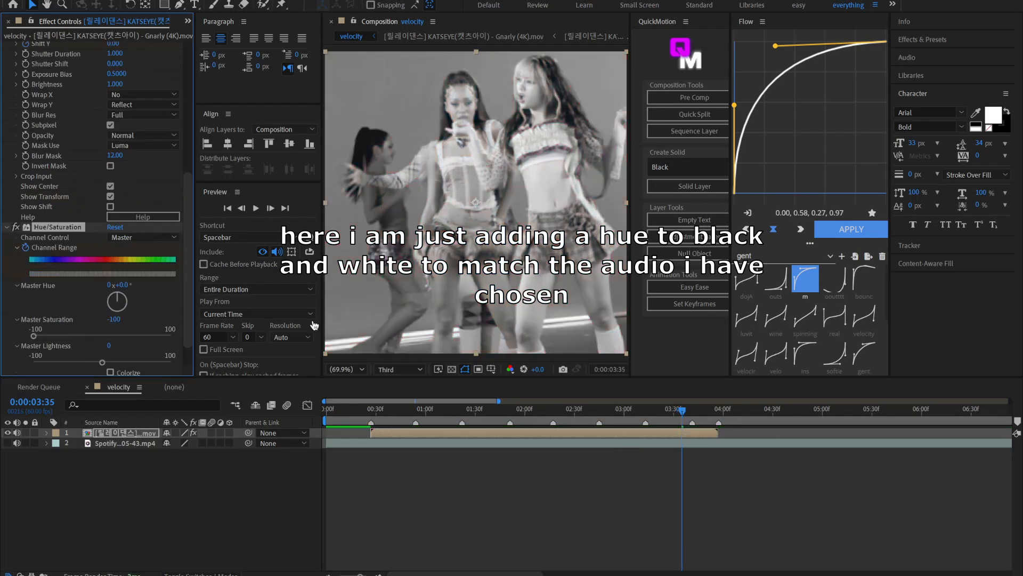
pyautogui.click(646, 410)
pyautogui.press('space')
# Keyframe Hue/Saturation's Channel Range around 0:00:03:47 and return Master Saturation to 0 there
pyautogui.click(701, 411)
pyautogui.press('u')
pyautogui.click(25, 495)
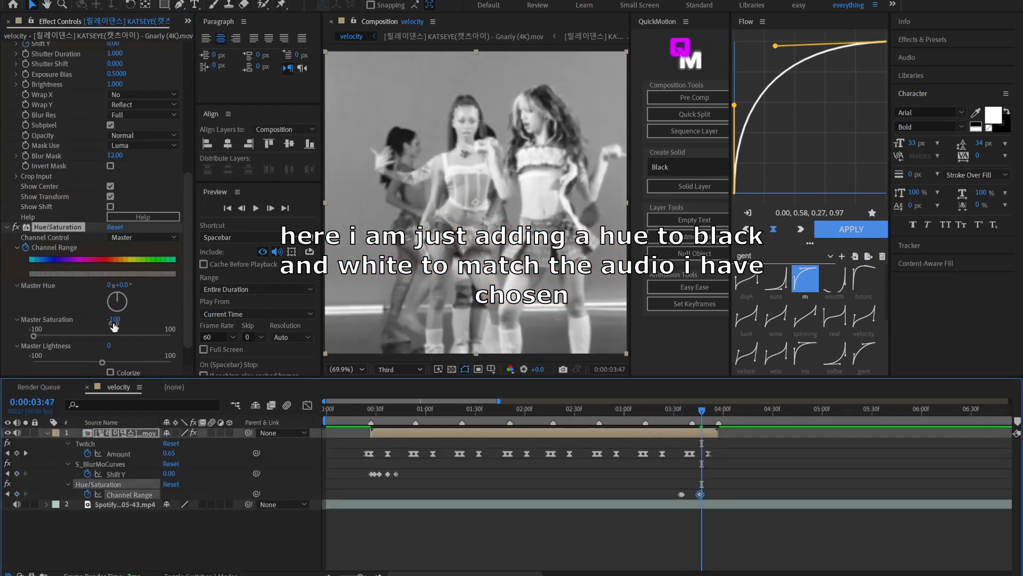
pyautogui.moveTo(33, 336); pyautogui.dragTo(102, 337)
# Play the composition to check the black-and-white passage near the clip's end against the audio
pyautogui.press('space')
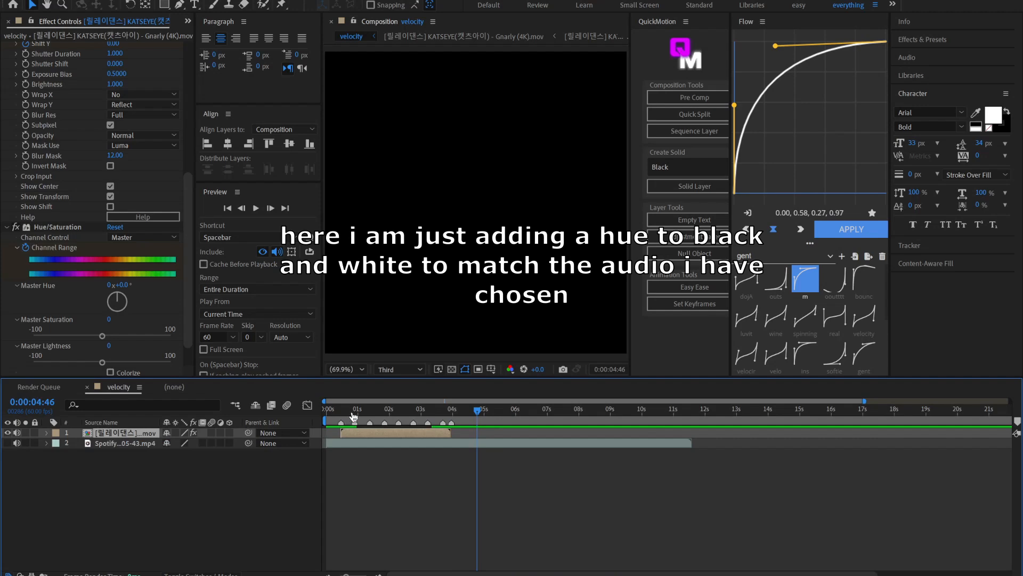
pyautogui.click(400, 411)
pyautogui.press('space')
pyautogui.click(464, 410)
# Reveal the dance clip's keyframes and add a Shift Y keyframe of 0 at the last beat, 0:00:03:42
pyautogui.press('=')
pyautogui.press('=')
pyautogui.moveTo(506, 574); pyautogui.dragTo(477, 574)
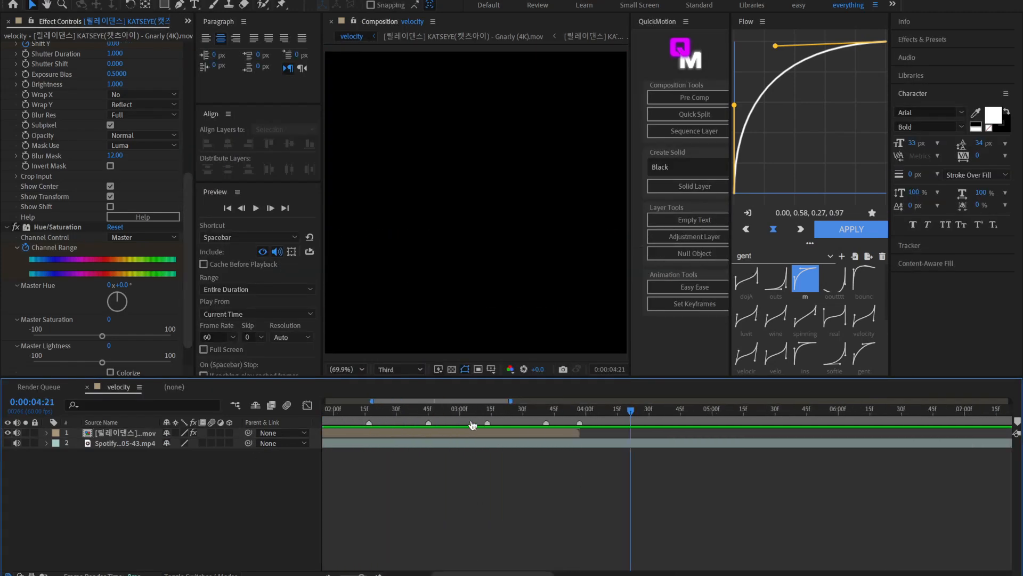
pyautogui.click(529, 411)
pyautogui.click(529, 433)
pyautogui.press('u')
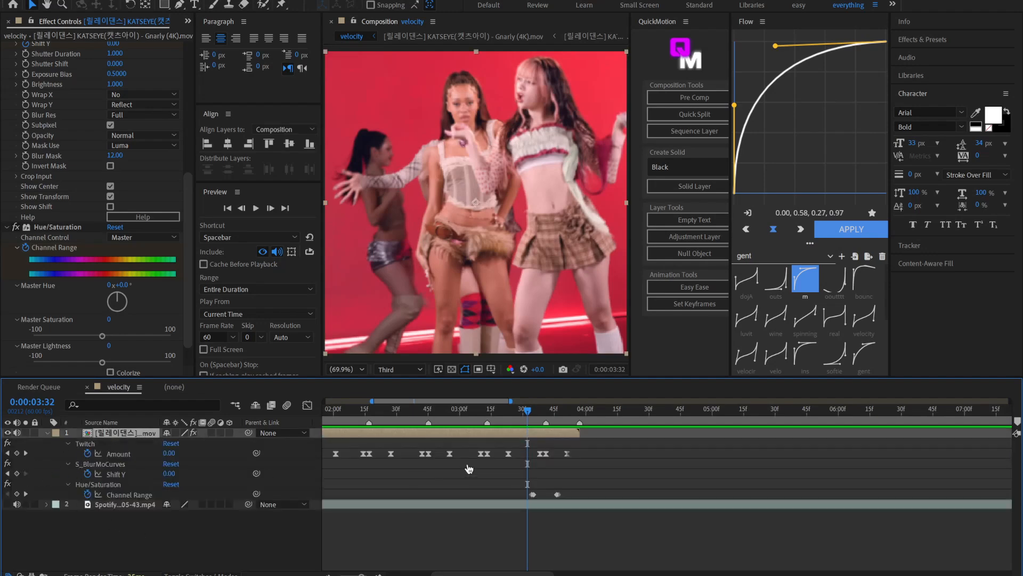
pyautogui.moveTo(539, 424)
pyautogui.mouseDown()
pyautogui.moveTo(579, 442)
pyautogui.moveTo(547, 422)
pyautogui.moveTo(553, 428)
pyautogui.mouseUp()
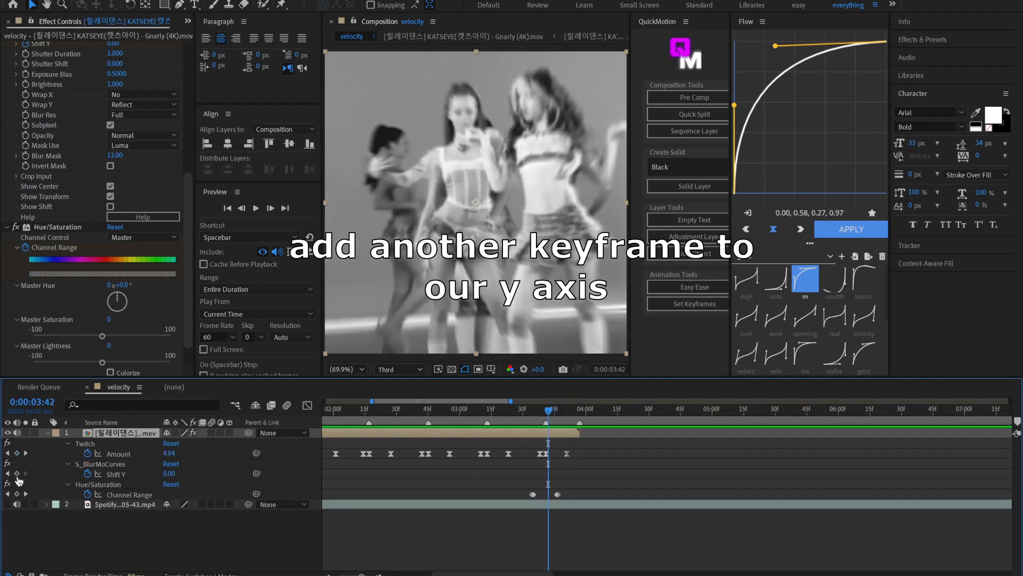
# Keyframe S_BlurMoCurves' Shift Y at 1120 at the clip's end, 0:00:03:57
pyautogui.press('pagedown')
pyautogui.press('pagedown')
pyautogui.press('pagedown')
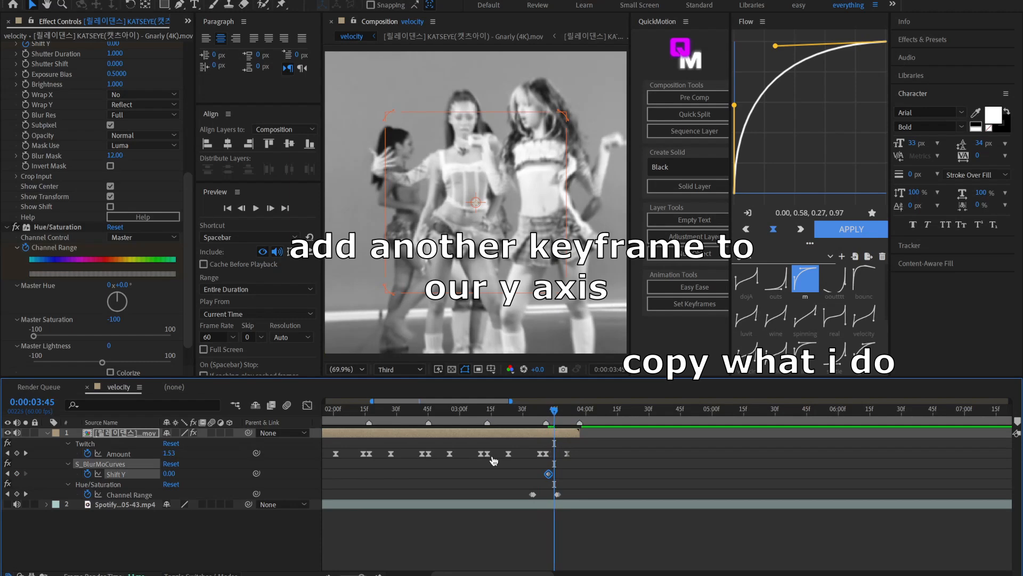
pyautogui.press('o')
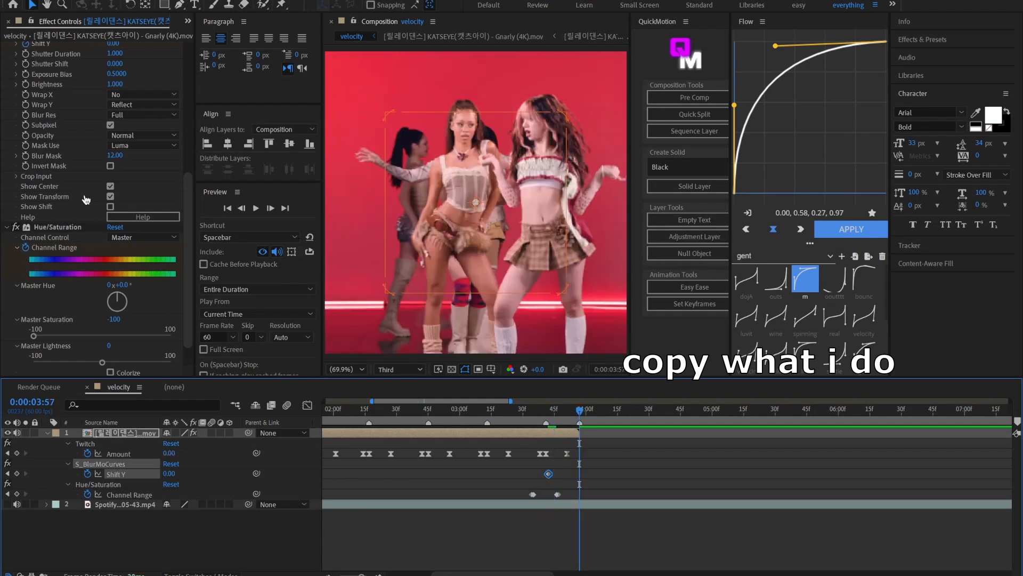
pyautogui.scroll(4, 19, 222)
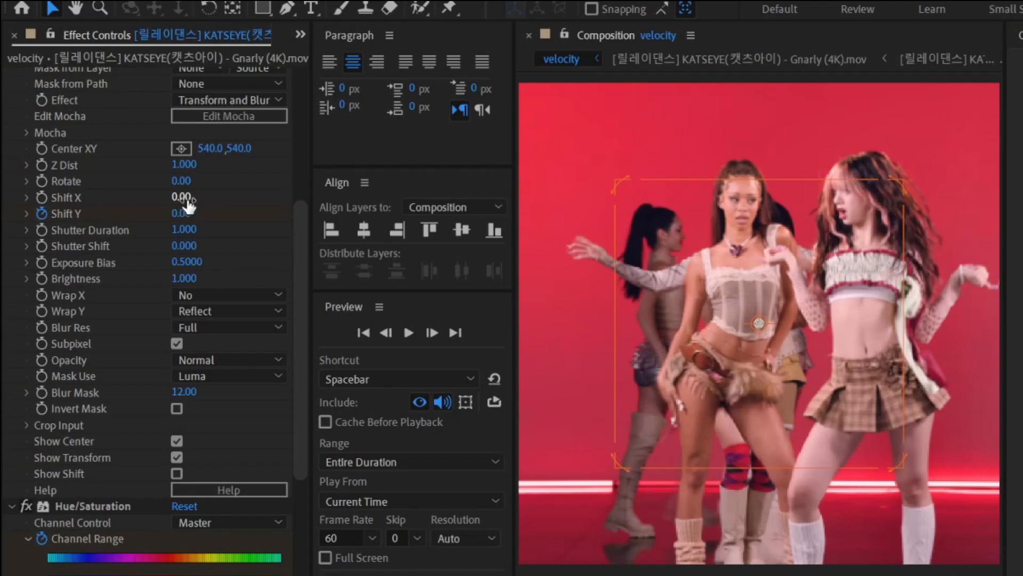
pyautogui.moveTo(184, 199); pyautogui.dragTo(188, 199)
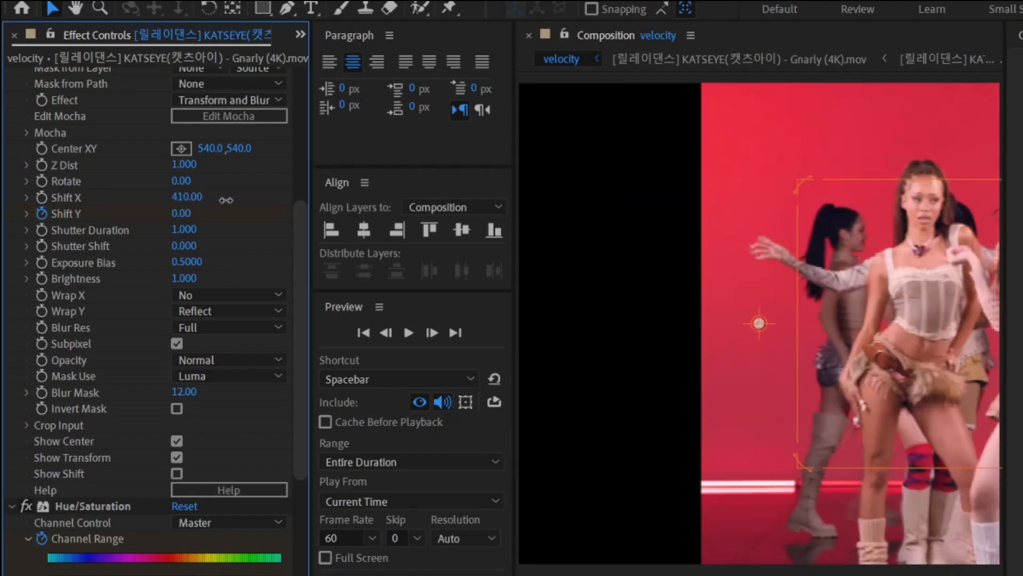
pyautogui.hotkey('ctrl', 'z')
pyautogui.moveTo(186, 218); pyautogui.dragTo(290, 218)
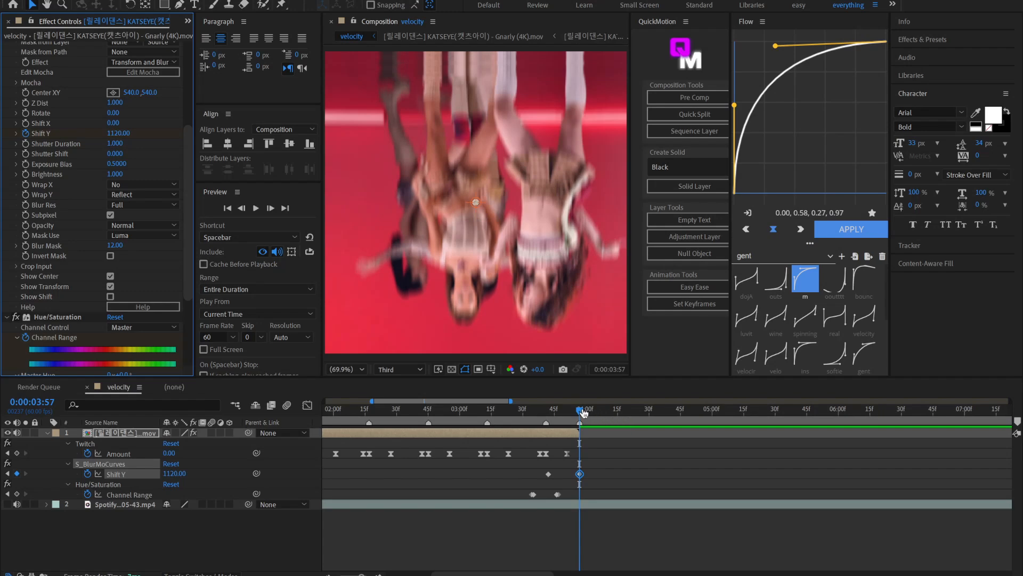
# Keyframe Shift Y at -689.33 at 0:00:03:55
pyautogui.moveTo(584, 413); pyautogui.dragTo(577, 413)
pyautogui.moveTo(121, 134); pyautogui.dragTo(85, 158)
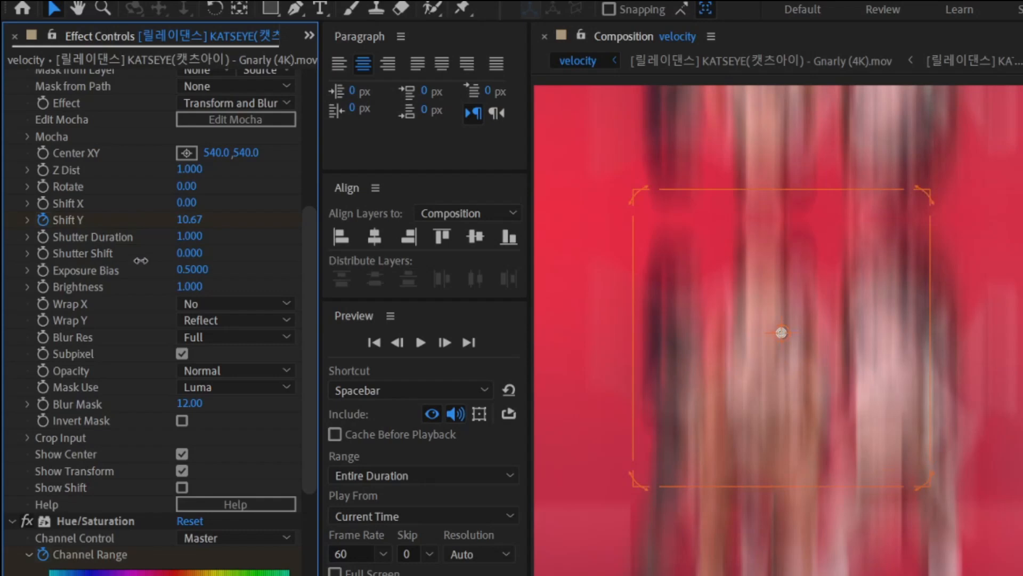
pyautogui.moveTo(141, 260); pyautogui.dragTo(108, 287)
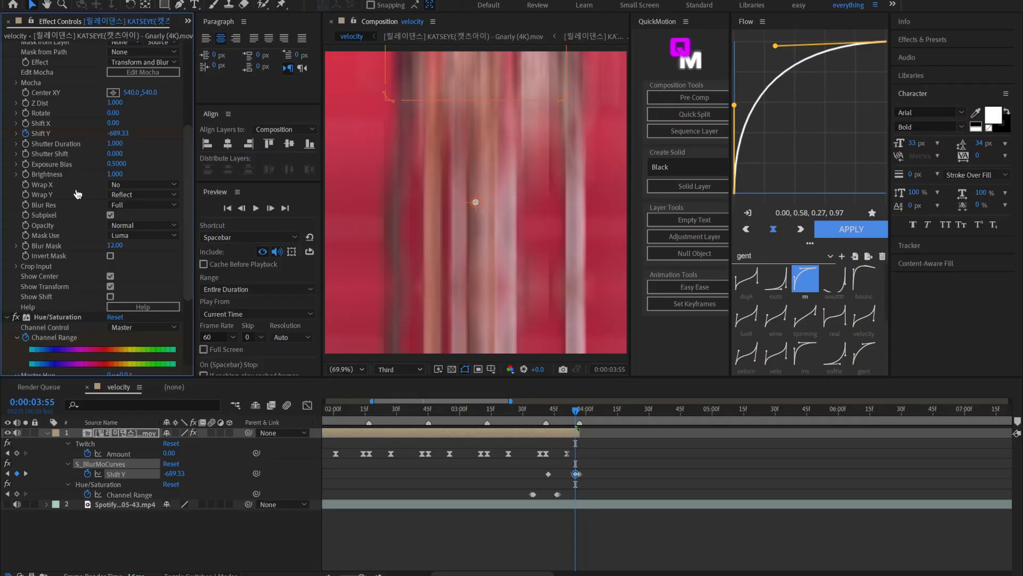
# Keyframe Shift Y at 292.77 at 0:00:03:51
pyautogui.moveTo(567, 421); pyautogui.dragTo(571, 440)
pyautogui.moveTo(127, 137); pyautogui.dragTo(187, 142)
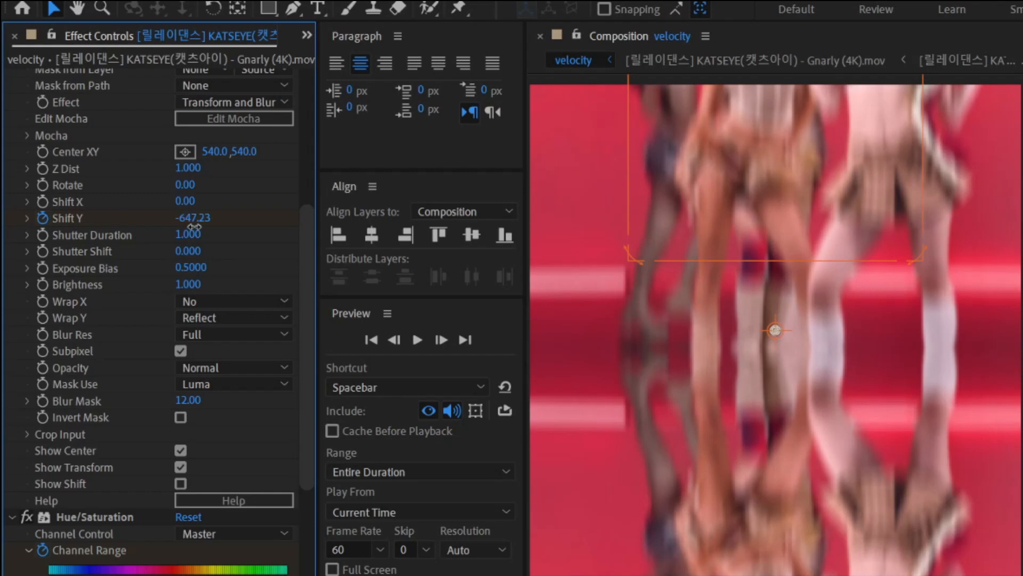
pyautogui.moveTo(307, 231)
pyautogui.mouseDown()
pyautogui.moveTo(290, 243)
pyautogui.moveTo(313, 247)
pyautogui.mouseUp()
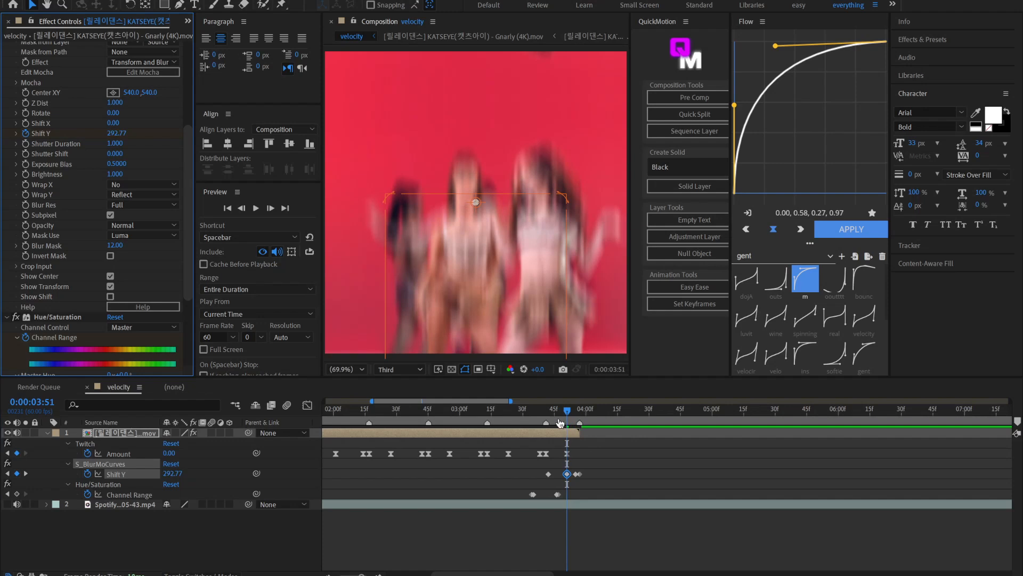
# Keyframe Shift Y at -97.35 at 0:00:03:47
pyautogui.press('j')
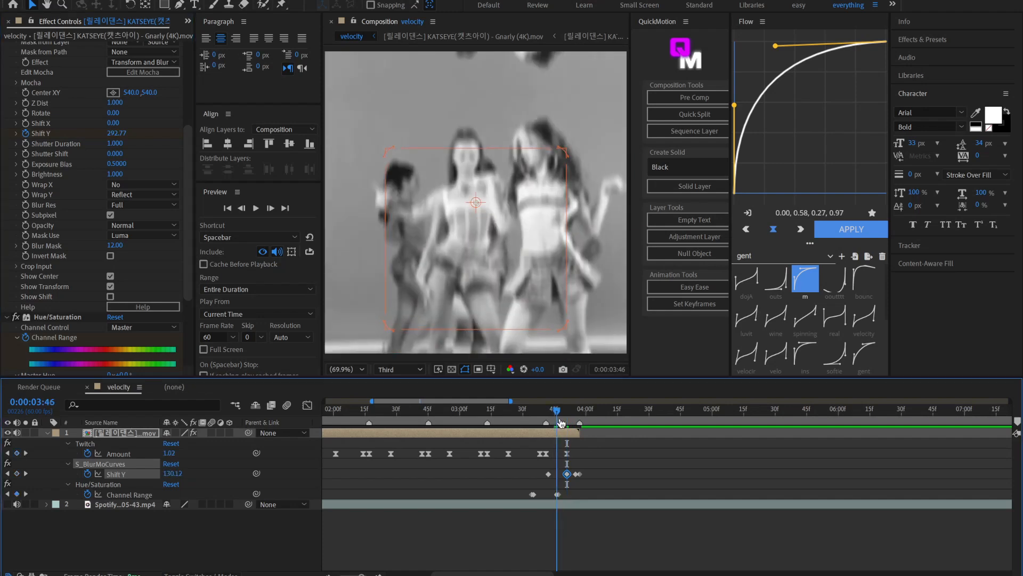
pyautogui.press('pagedown')
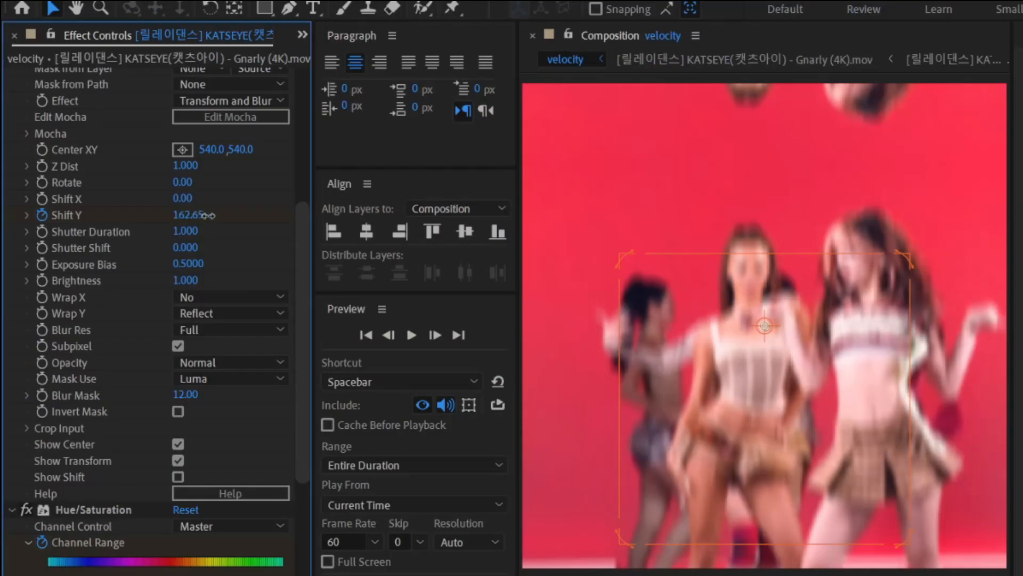
pyautogui.moveTo(124, 134)
pyautogui.mouseDown()
pyautogui.moveTo(92, 140)
pyautogui.moveTo(119, 144)
pyautogui.mouseUp()
pyautogui.moveTo(193, 232); pyautogui.dragTo(192, 233)
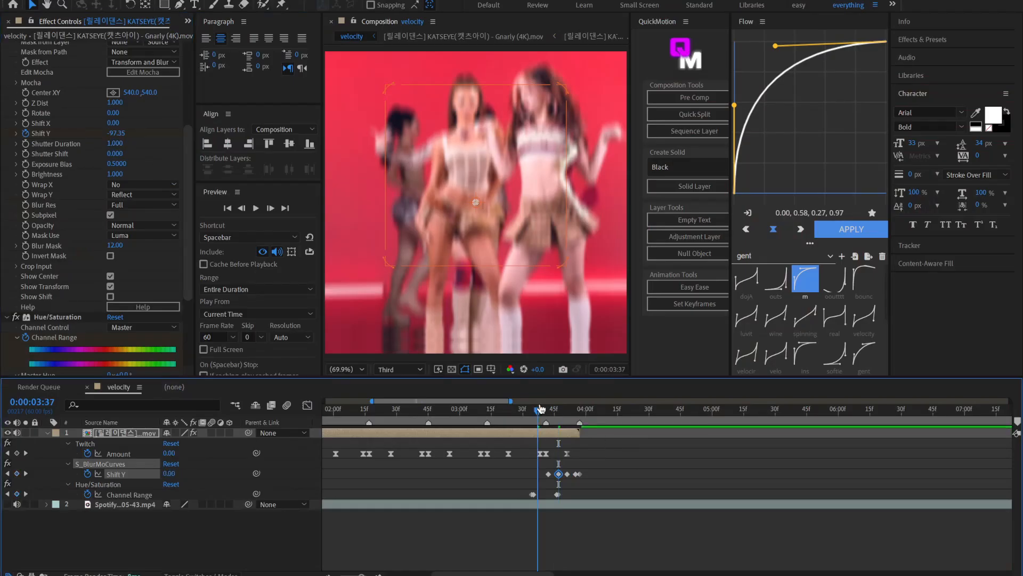
# Play the closing vertical shift from 0:00:03:28 and the whole composition from the start to check the motion
pyautogui.moveTo(541, 409); pyautogui.dragTo(518, 409)
pyautogui.press('space')
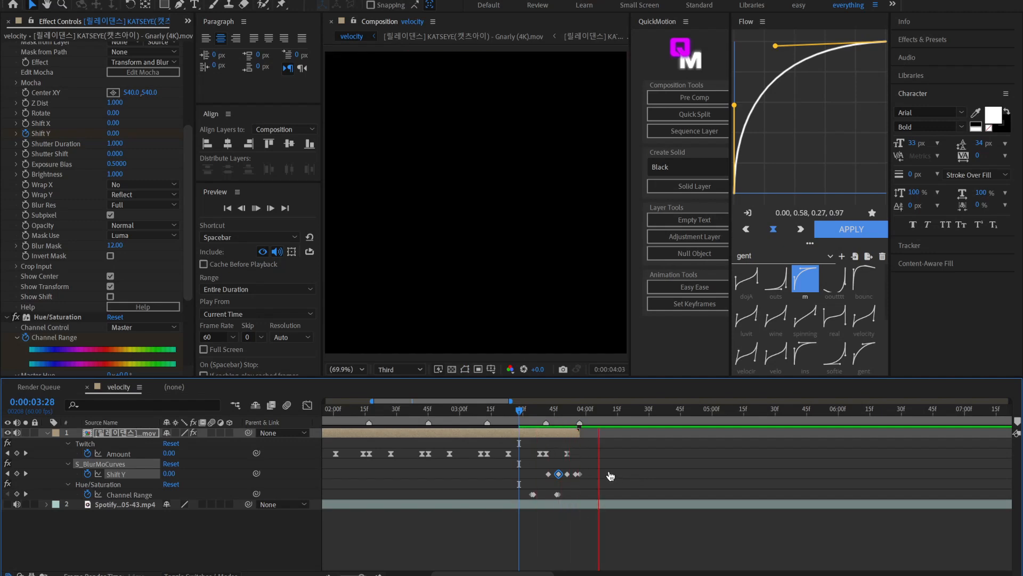
pyautogui.press(';')
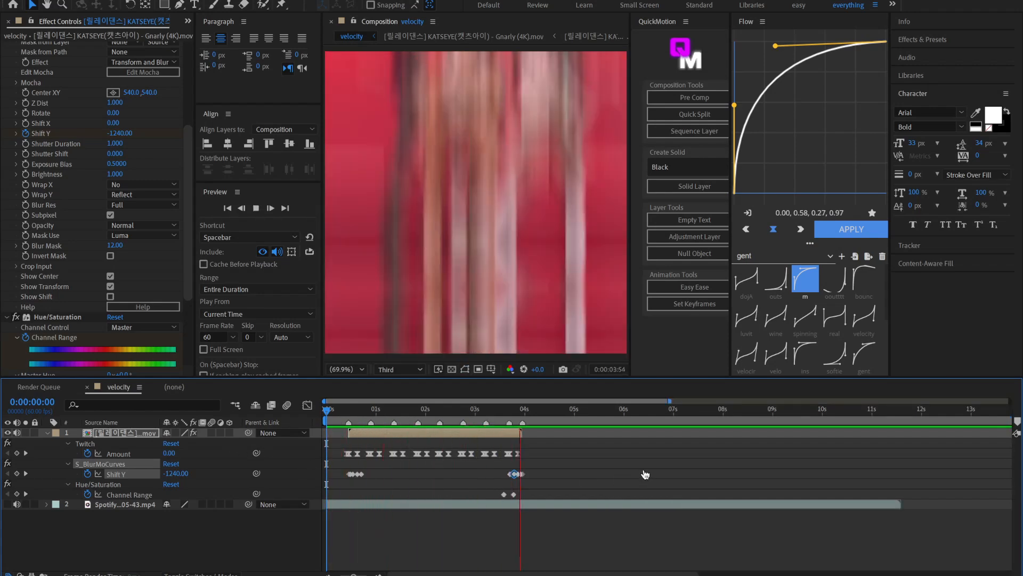
pyautogui.press('space')
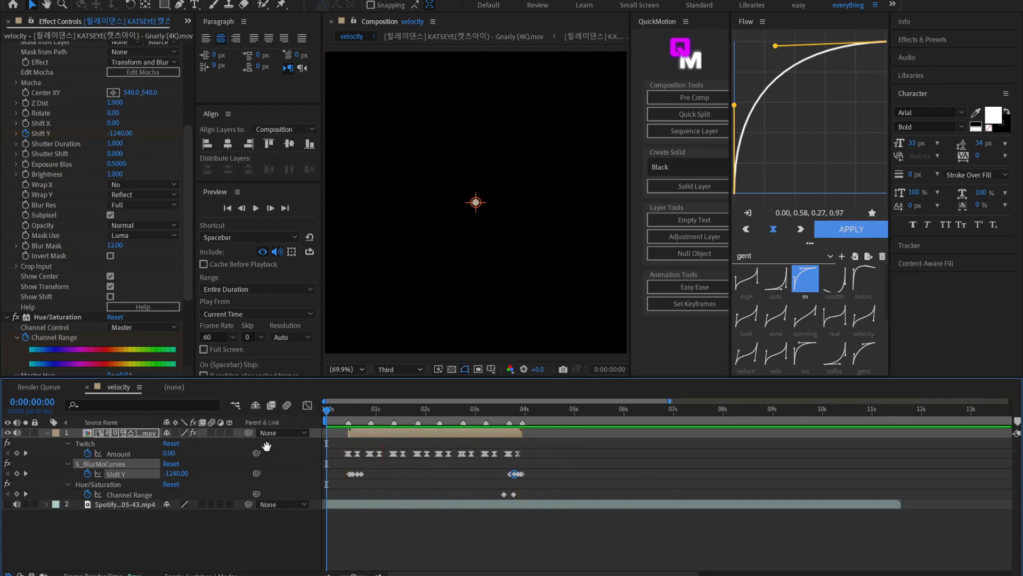
pyautogui.press('space')
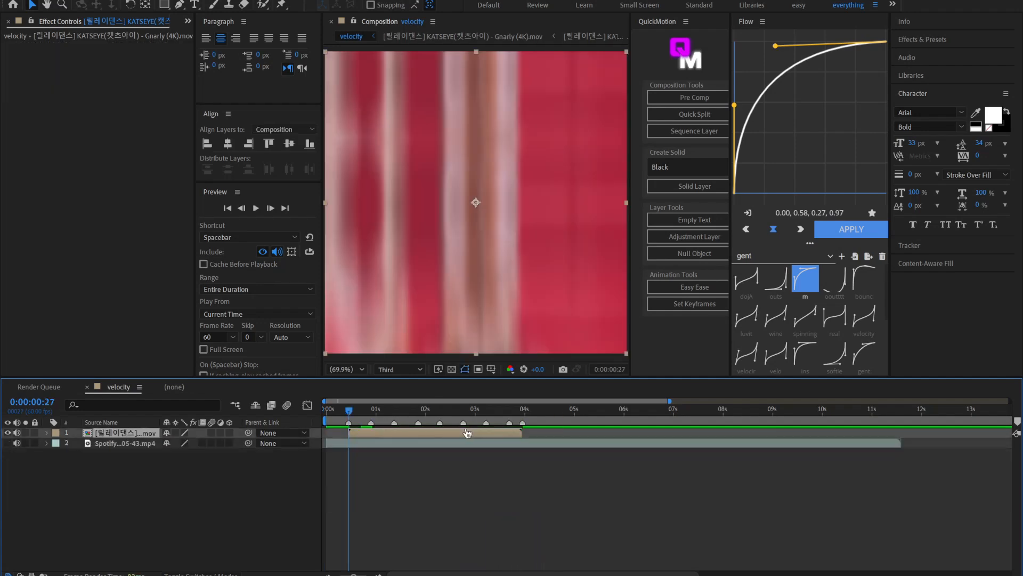
# Apply S_Shake to the dance clip, with Frequency at 3.70 and Phase at 0.700
pyautogui.hotkey('ctrl', 'space')
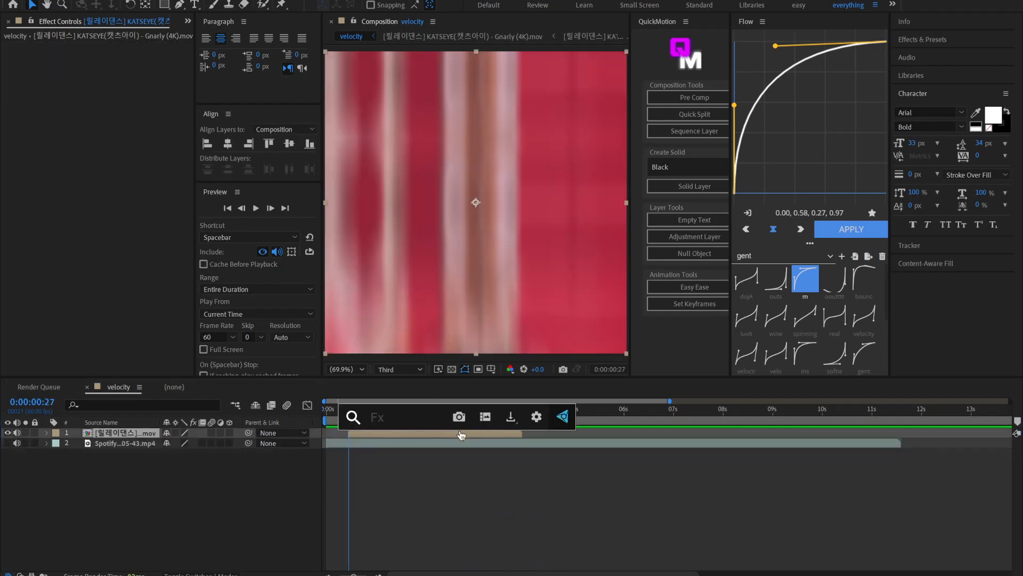
pyautogui.write('s_sh')
pyautogui.click(413, 494)
pyautogui.press('Return')
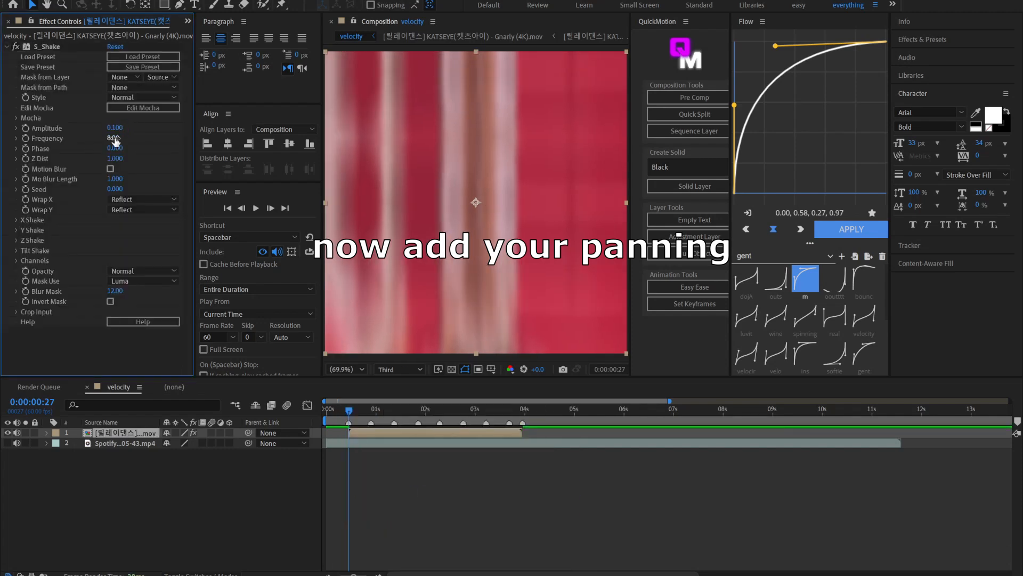
pyautogui.moveTo(121, 148); pyautogui.dragTo(128, 149)
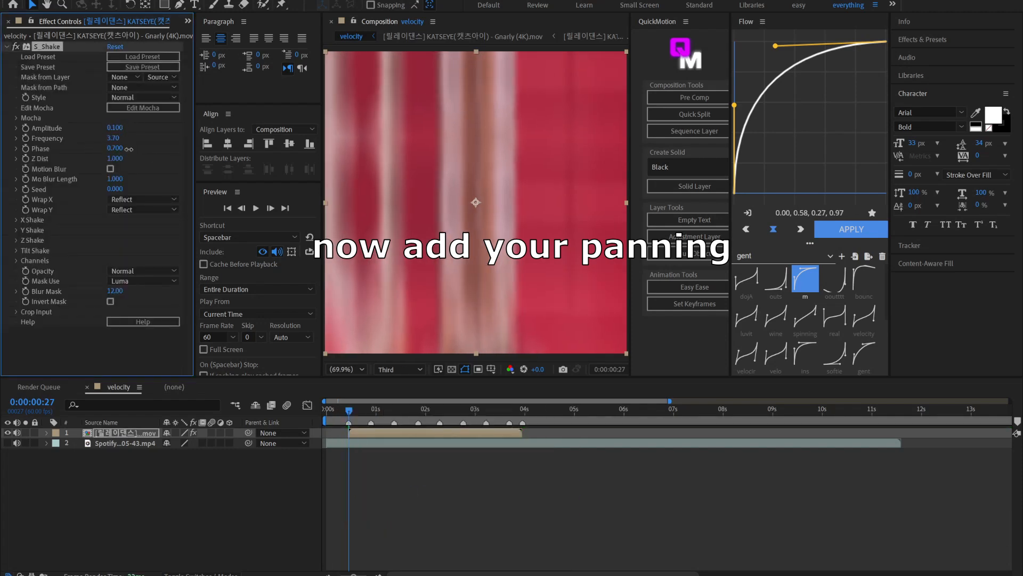
# Adjust the Z Shake and Tilt Shake amplitudes of S_Shake and play the composition from the start
pyautogui.click(115, 250)
pyautogui.write('25.00')
pyautogui.click(17, 241)
pyautogui.click(17, 251)
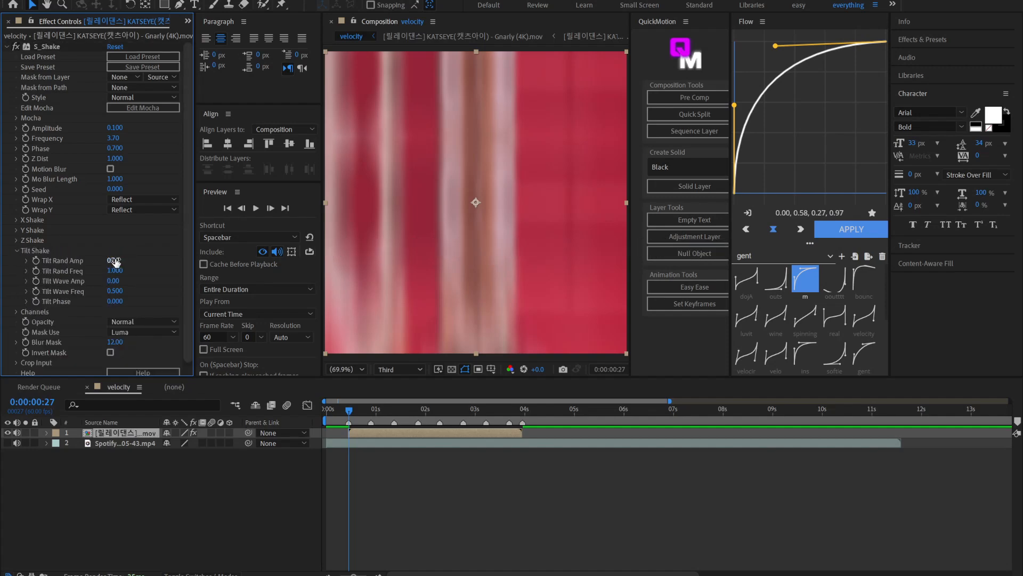
pyautogui.click(21, 252)
pyautogui.press('Home')
pyautogui.press('space')
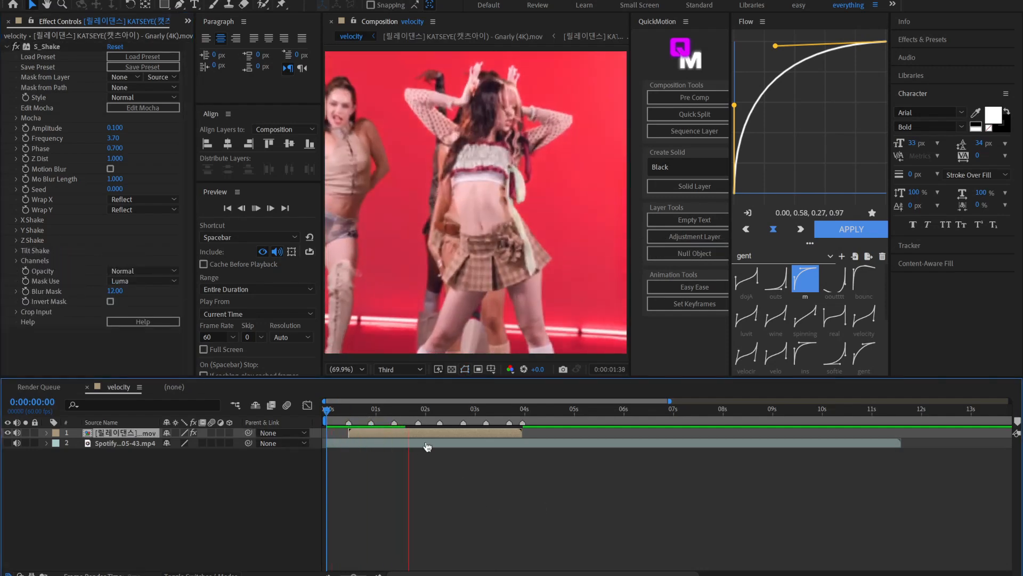
pyautogui.click(436, 507)
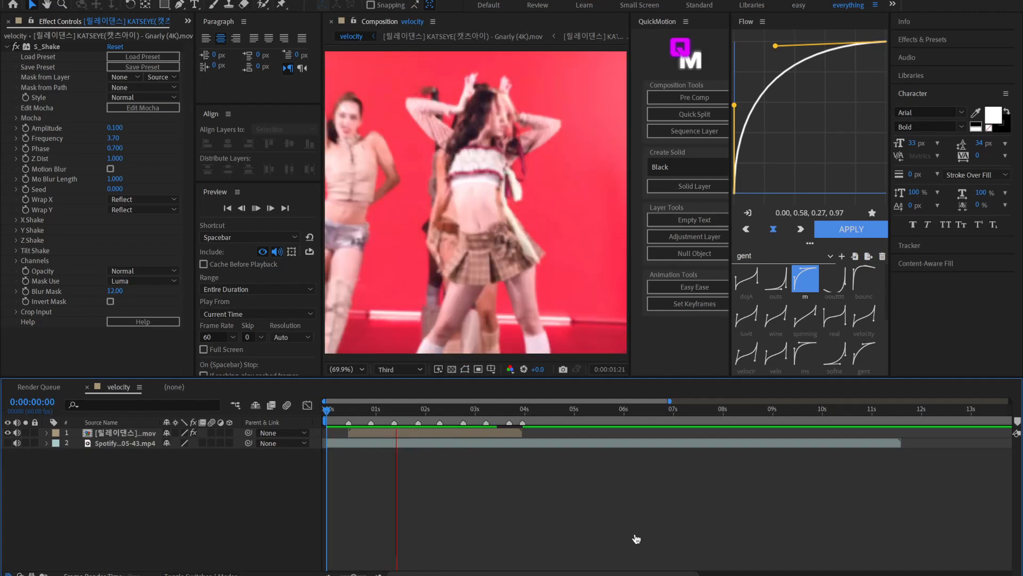
# Duplicate the dance clip and place the copy directly after the end of the original
pyautogui.click(513, 438)
pyautogui.hotkey('ctrl', 'd')
pyautogui.moveTo(514, 437); pyautogui.dragTo(688, 437)
# Play the composition from the start and around the join between the two clips to check the loop
pyautogui.click(516, 496)
pyautogui.press('Home')
pyautogui.press('space')
pyautogui.click(501, 410)
pyautogui.press('space')
pyautogui.click(585, 433)
pyautogui.click(554, 409)
pyautogui.click(480, 409)
pyautogui.press('space')
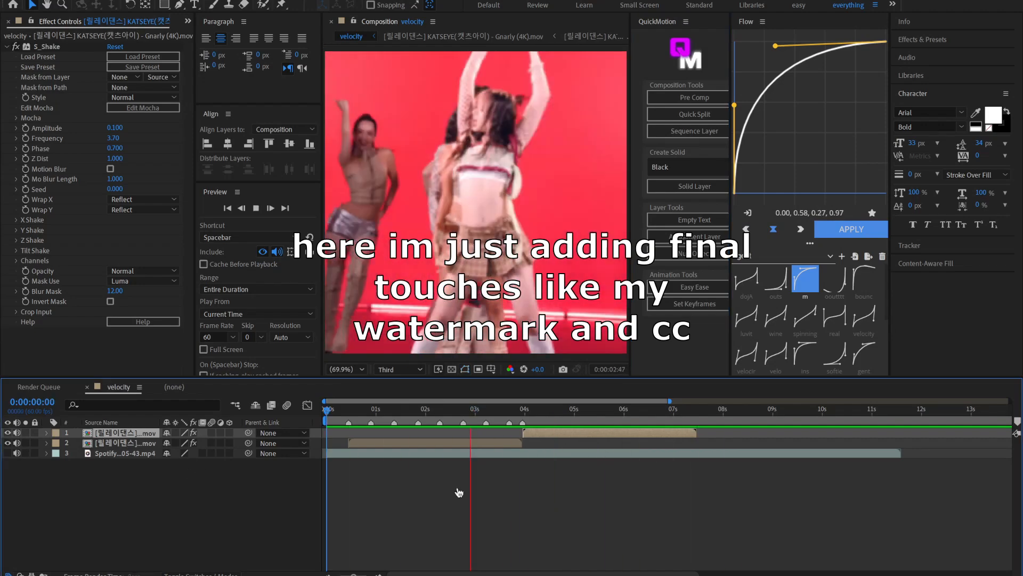
# Shorten the composition's duration to 0:00:08:25 so it ends soon after the second clip
pyautogui.click(744, 409)
pyautogui.click(726, 454)
pyautogui.hotkey('ctrl', 'k')
pyautogui.moveTo(305, 304); pyautogui.dragTo(235, 307)
pyautogui.write('825')
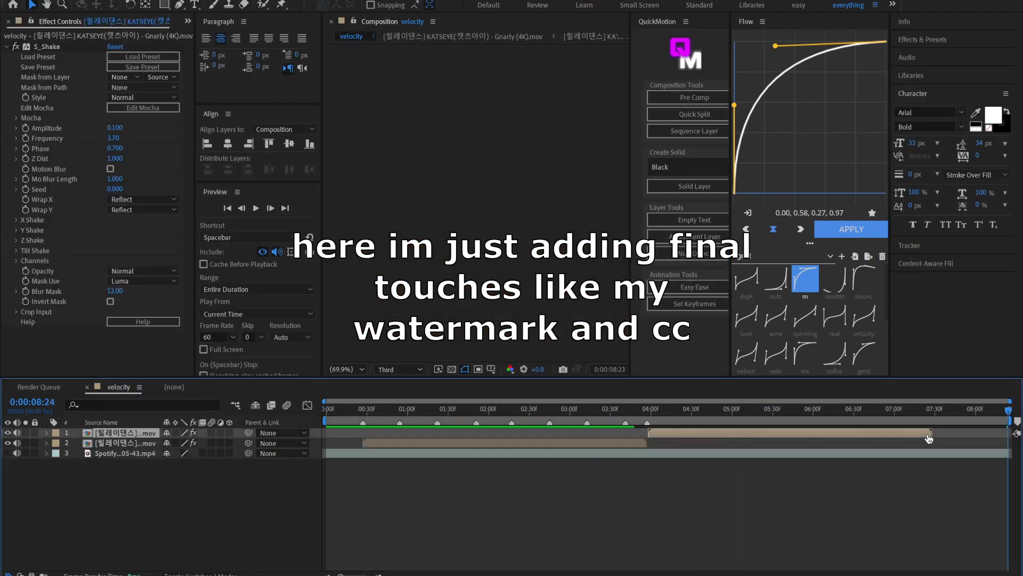
# Split the audio layer where the second clip ends and apply High-Low Pass to the tail
pyautogui.click(934, 409)
pyautogui.hotkey('ctrl', 'shift', 'd')
pyautogui.click(936, 40)
pyautogui.click(897, 88)
pyautogui.doubleClick(944, 138)
# Play the composition from the start to check the split and filtered audio
pyautogui.press('End')
pyautogui.press('l')
pyautogui.click(89, 463)
pyautogui.click(420, 495)
pyautogui.press('Home')
pyautogui.press('space')
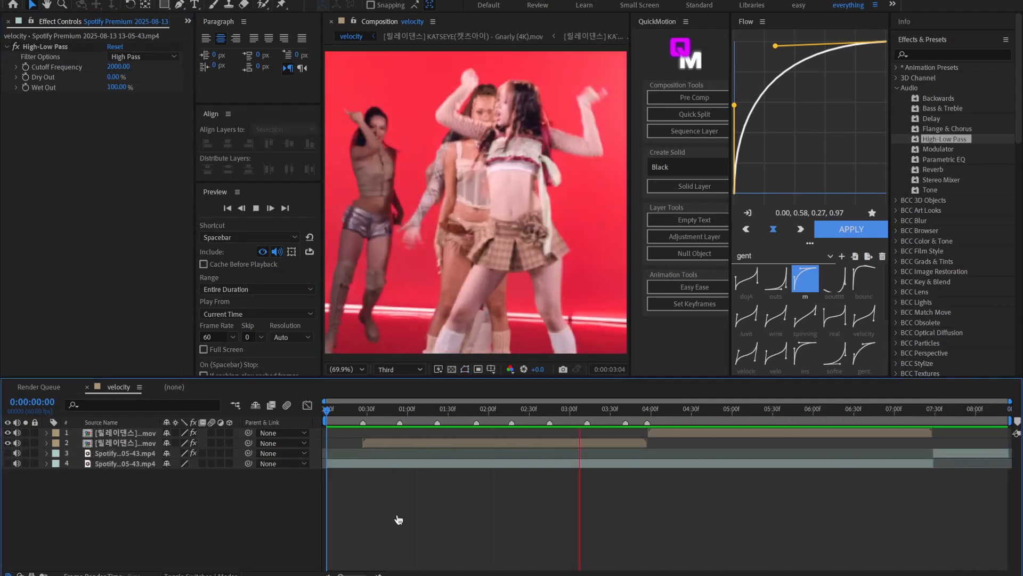
pyautogui.click(923, 40)
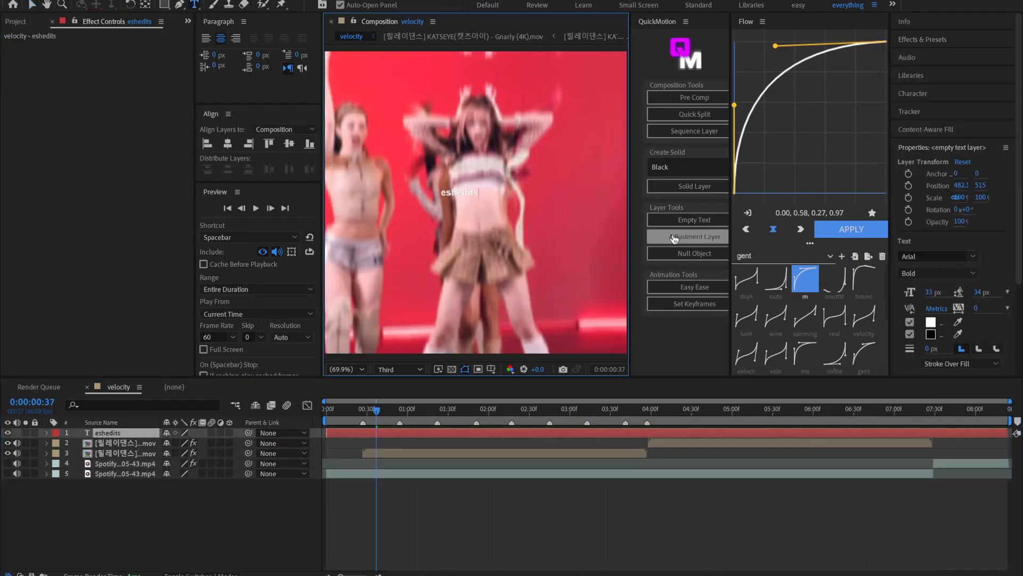
# Trim the watermark text layer to start with the first dance clip and end with the second one
pyautogui.click(379, 433)
pyautogui.click(363, 409)
pyautogui.hotkey('ctrl', 'shift', 'd')
pyautogui.click(358, 444)
pyautogui.press('Delete')
pyautogui.click(386, 434)
pyautogui.click(935, 409)
pyautogui.hotkey('alt', ']')
# Position the watermark in the frame's lower-left corner at about 75.9, 1069 and play the composition
pyautogui.press('v')
pyautogui.press('Home')
pyautogui.press('space')
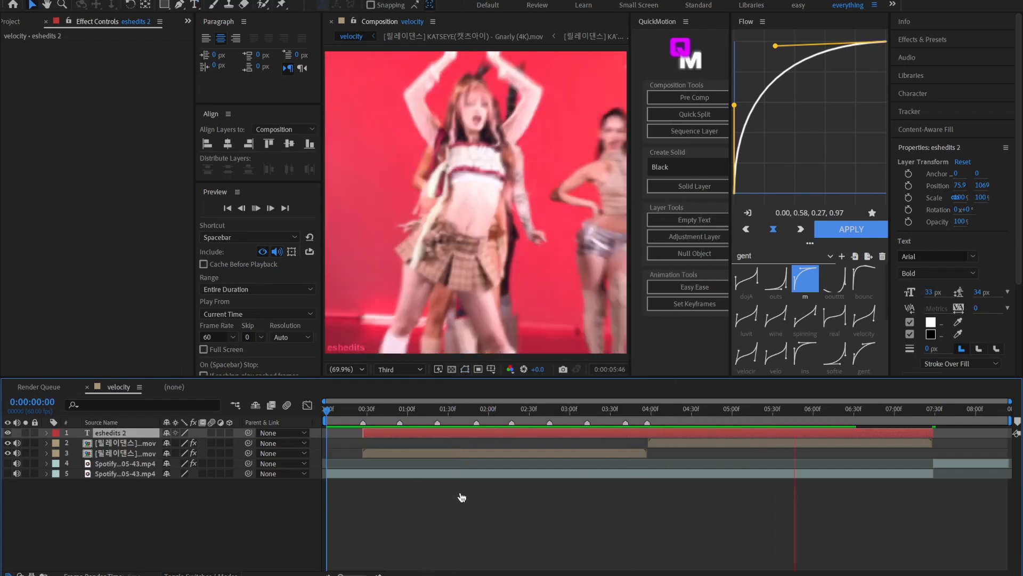
pyautogui.press('space')
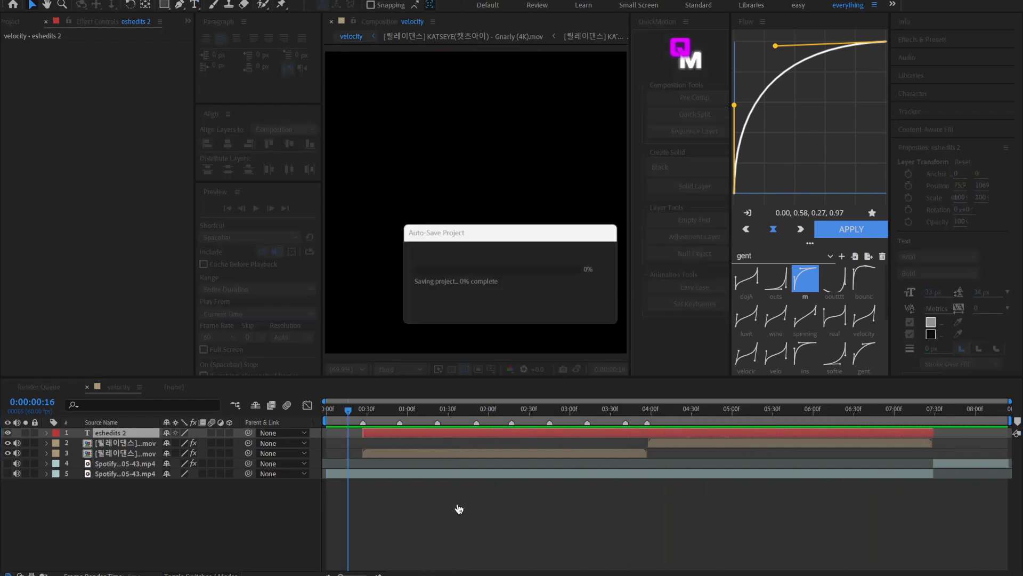
# Add an adjustment layer spanning from the first clip's start to the second clip's end, beneath the watermark layer
pyautogui.hotkey('ctrl', 'alt', 'y')
pyautogui.hotkey('ctrl', 'shift', 'd')
pyautogui.click(343, 443)
pyautogui.press('Delete')
pyautogui.click(934, 410)
pyautogui.hotkey('alt', ']')
pyautogui.moveTo(125, 433)
pyautogui.mouseDown()
pyautogui.moveTo(133, 462)
pyautogui.moveTo(133, 449)
pyautogui.mouseUp()
# Apply the colour correction with Unsharp Mask, Looks at 55% strength and S_FilmDamage to the adjustment layer, previewed at full resolution
pyautogui.click(423, 410)
pyautogui.hotkey('ctrl', 'j')
pyautogui.hotkey('ctrl', 'space')
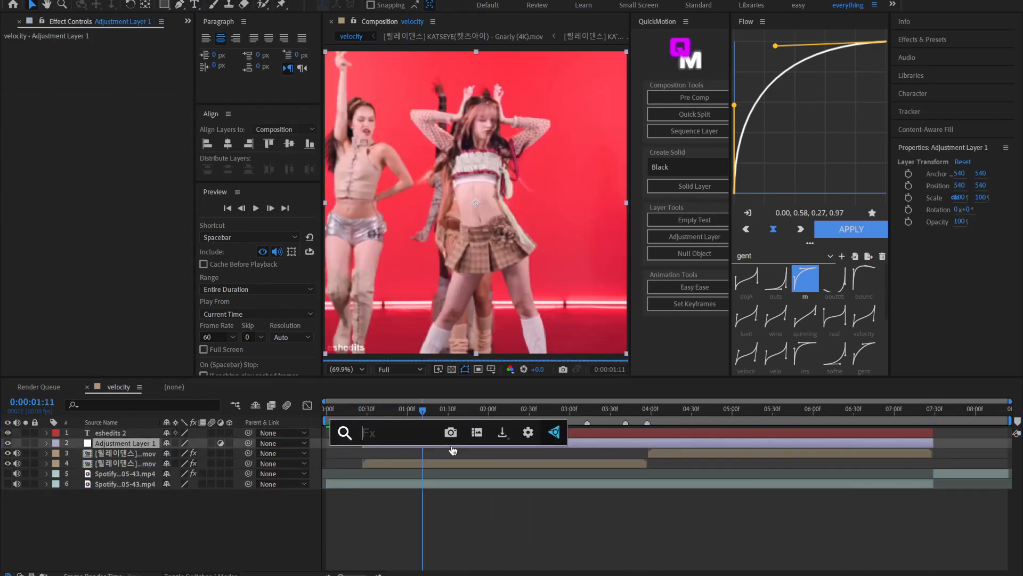
pyautogui.press('Return')
pyautogui.scroll(-5, 153, 331)
pyautogui.moveTo(456, 409); pyautogui.dragTo(495, 433)
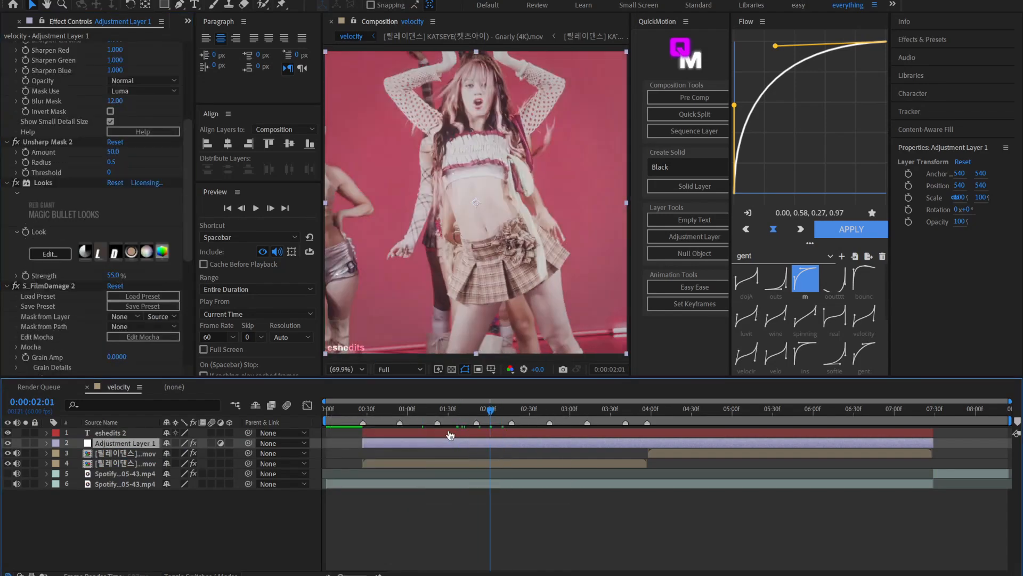